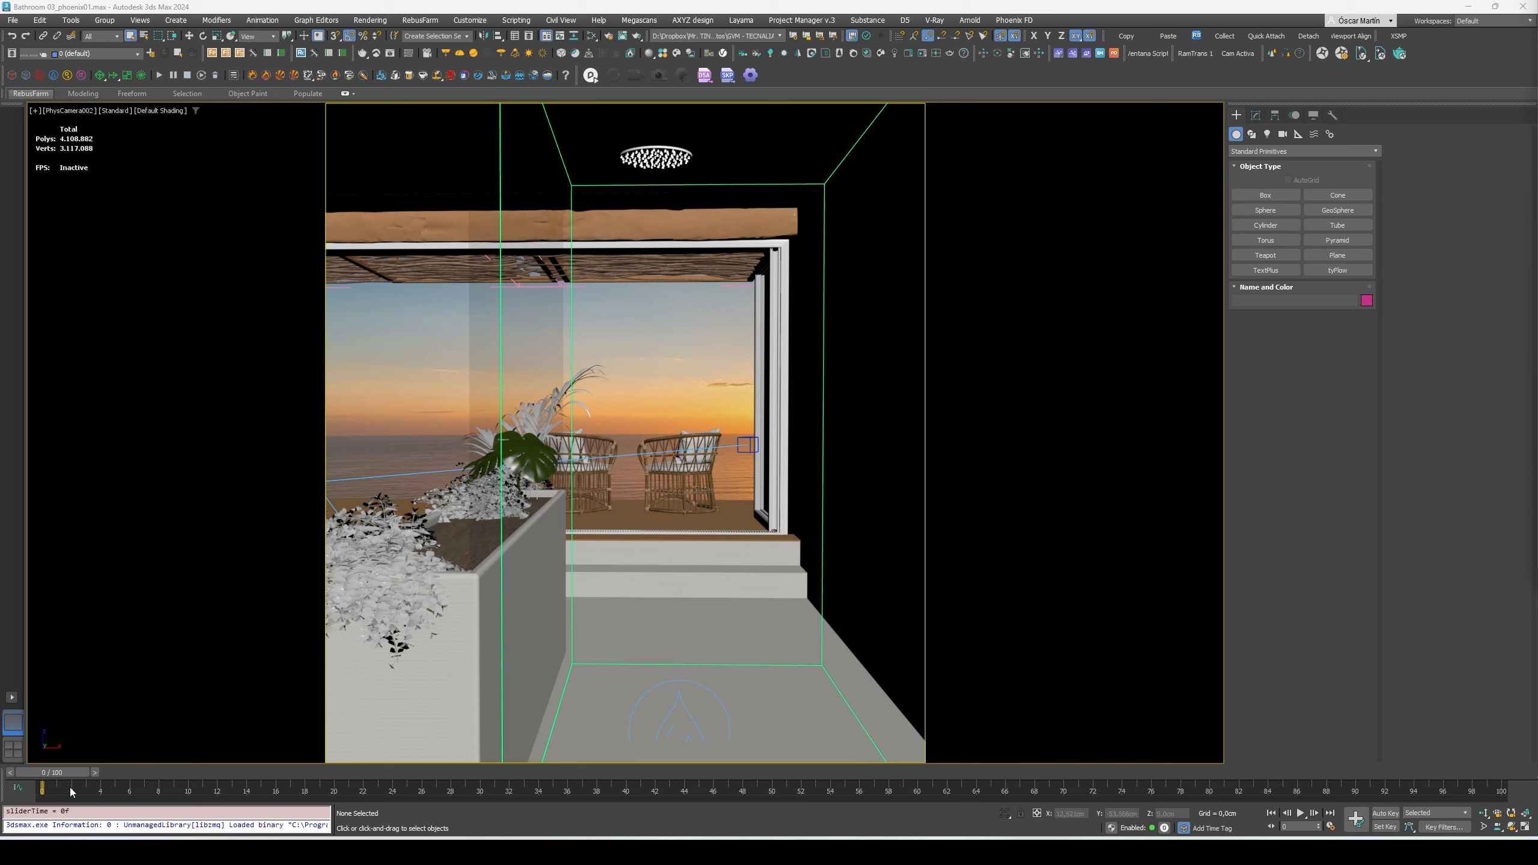
Scrub the timeline to frame 62 to preview the shower's water simulation.
mouse_move(68, 774)
mouse_down()
mouse_move(170, 794)
mouse_move(1126, 790)
mouse_move(181, 807)
mouse_move(242, 790)
mouse_move(946, 791)
mouse_up()
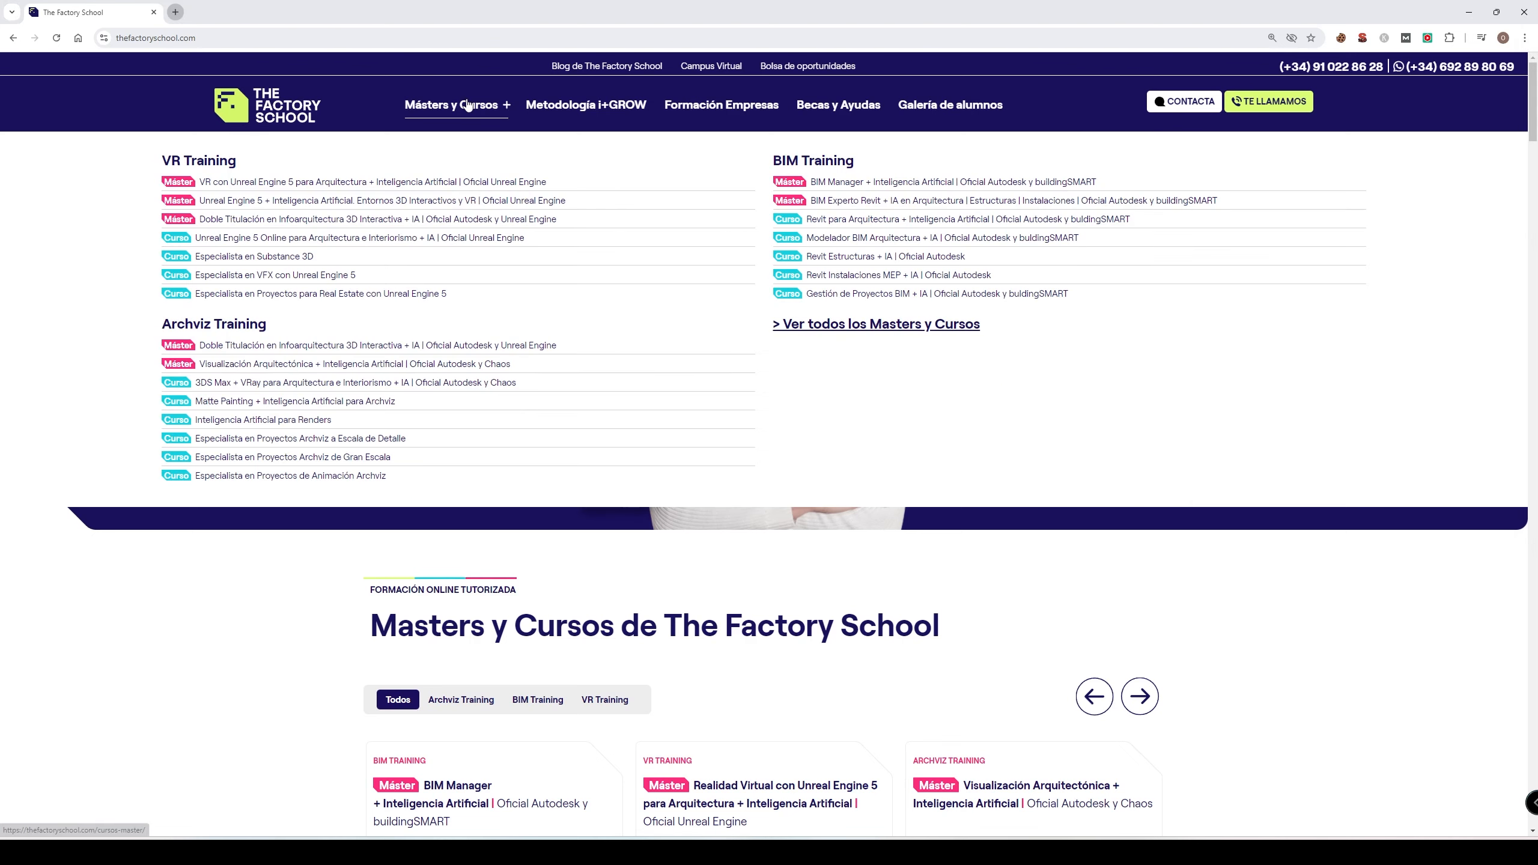
On The Factory School website, open the "Matte Painting + Inteligencia Artificial para Archviz" course in a new tab and view it.
mouse_move(468, 104)
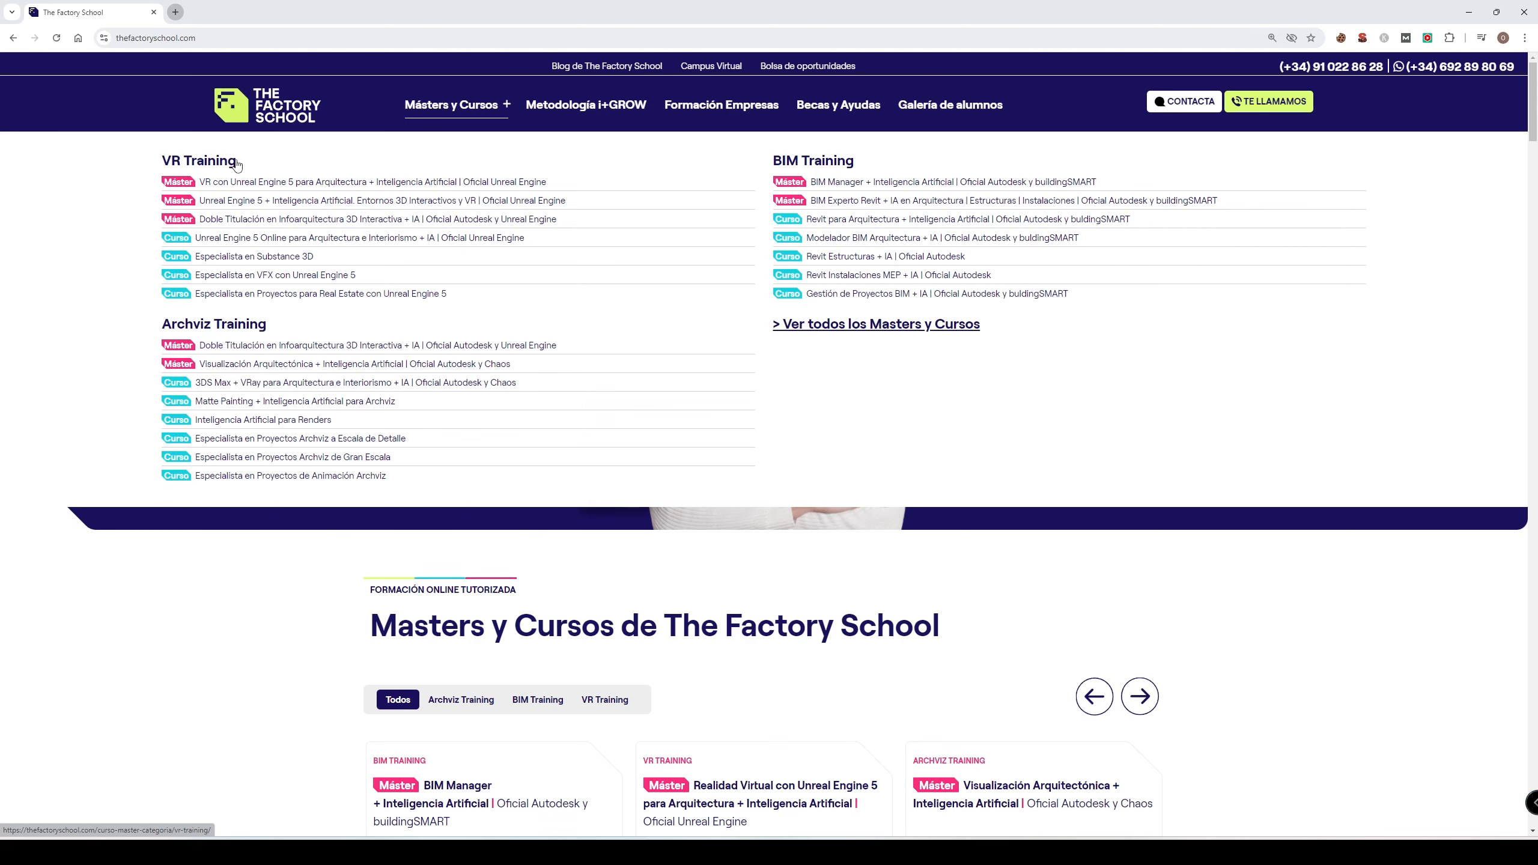
middle_click(293, 405)
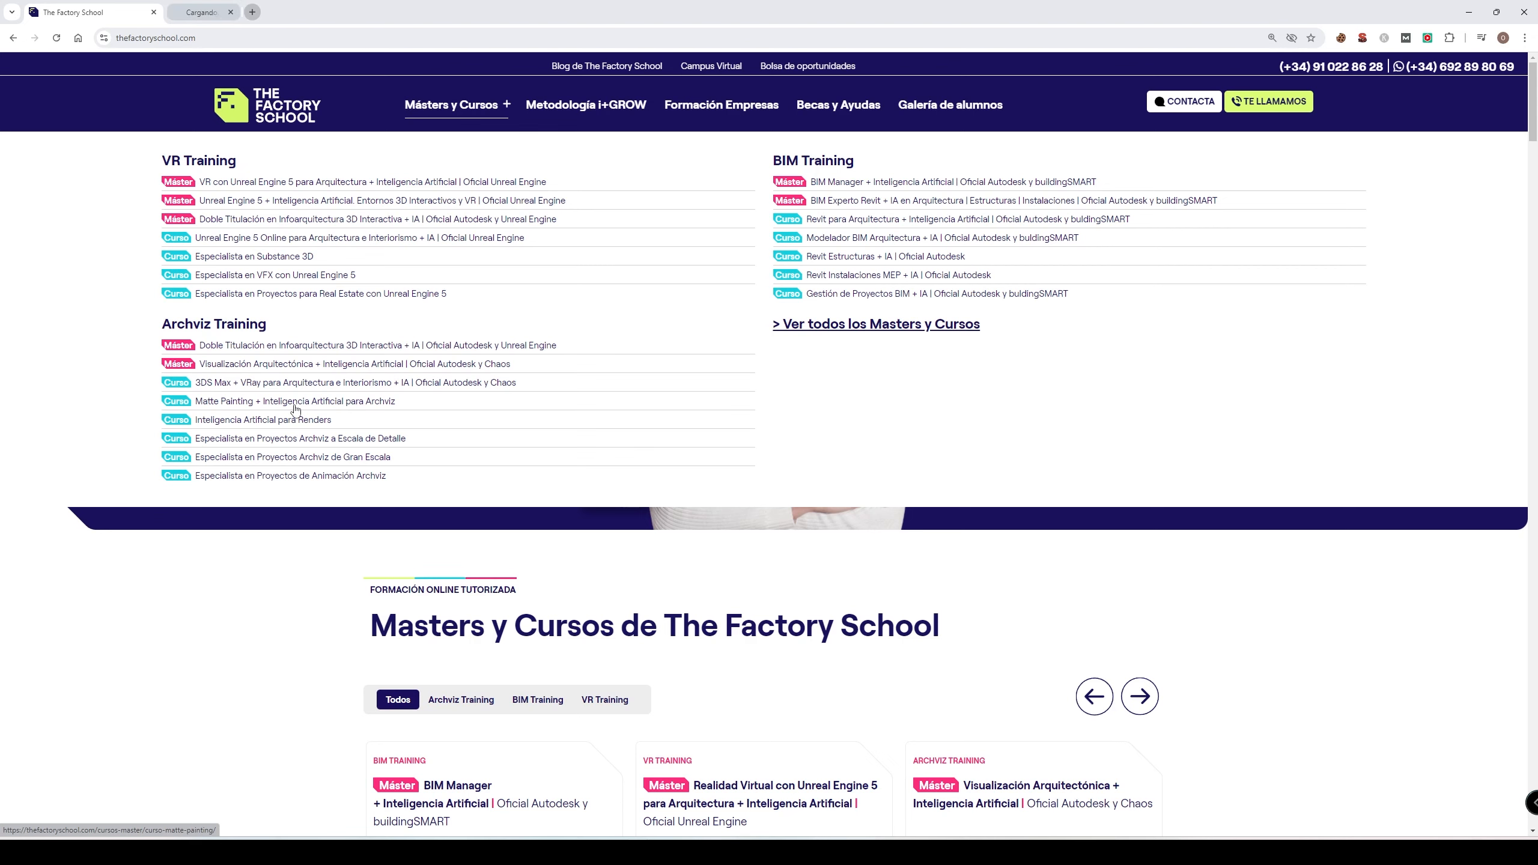
click(205, 6)
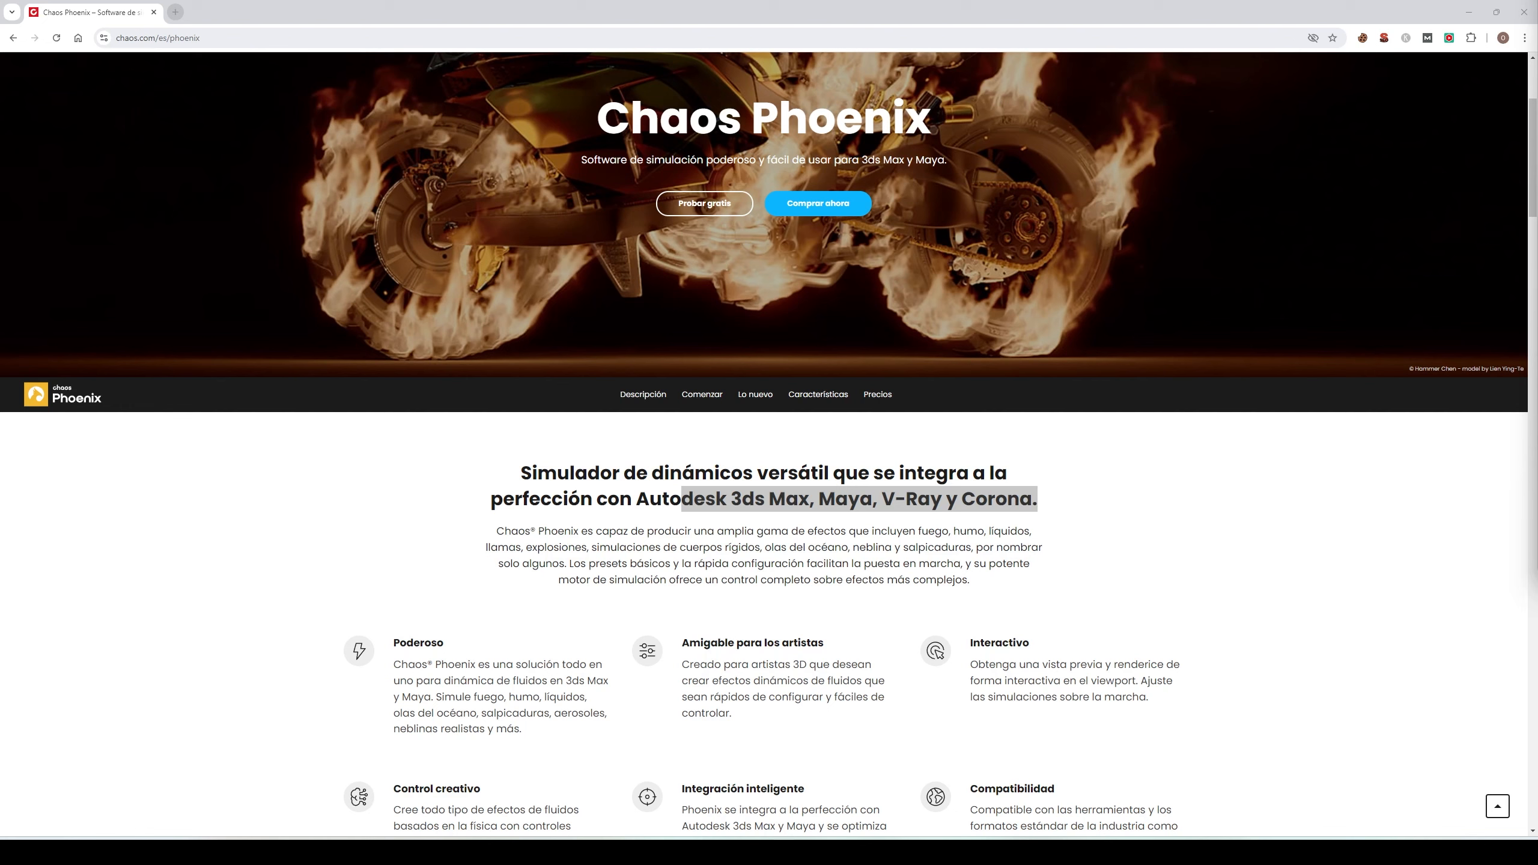
Look through the Chaos Phoenix product page and skip ahead in the "Vea lo nuevo" video to 3:59.
scroll(751, 618, down, 8)
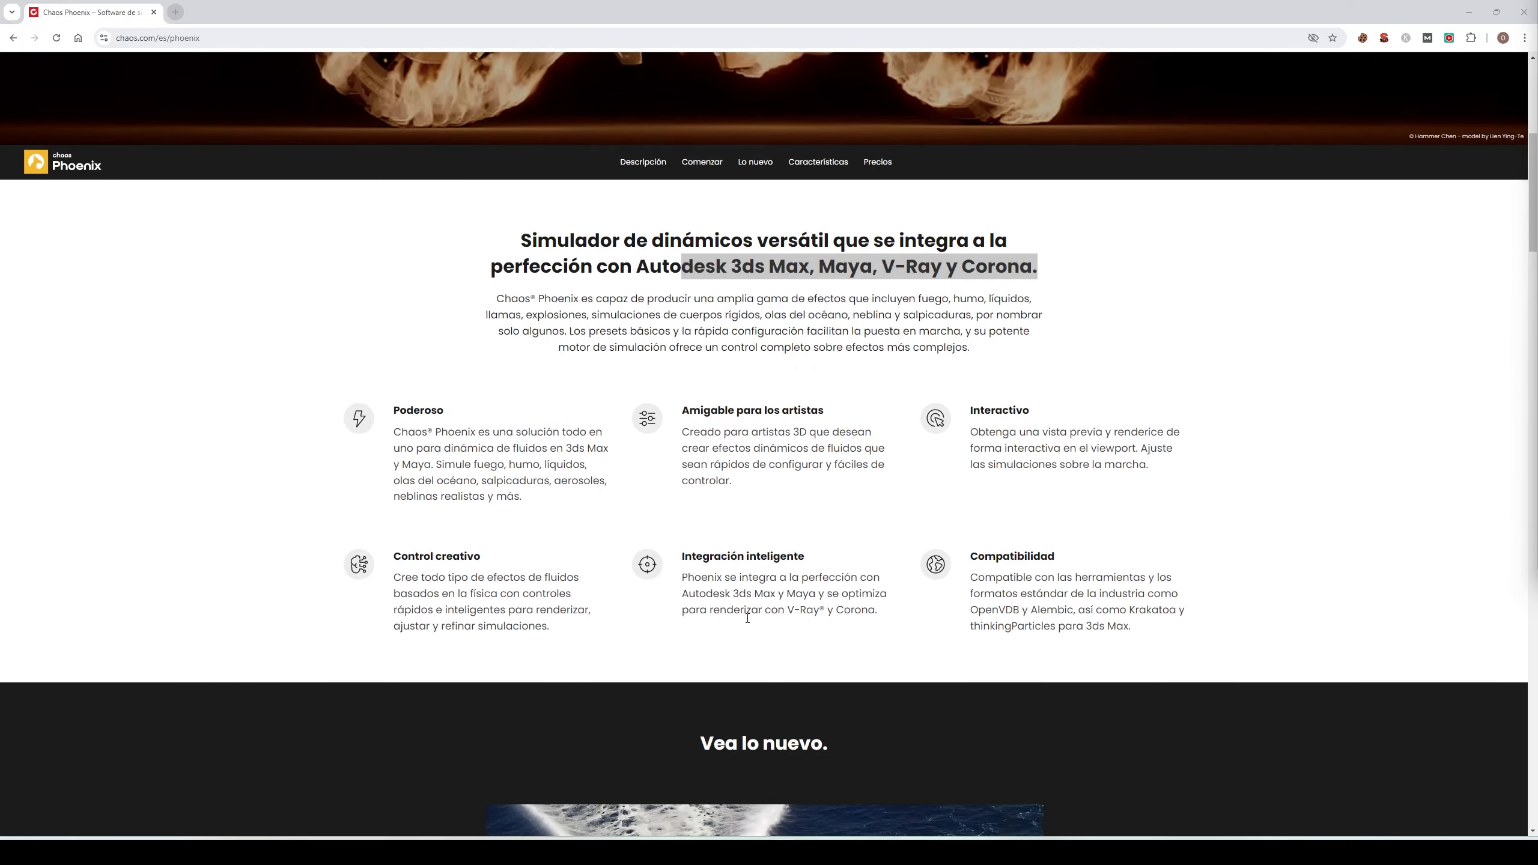
scroll(766, 597, down, 2)
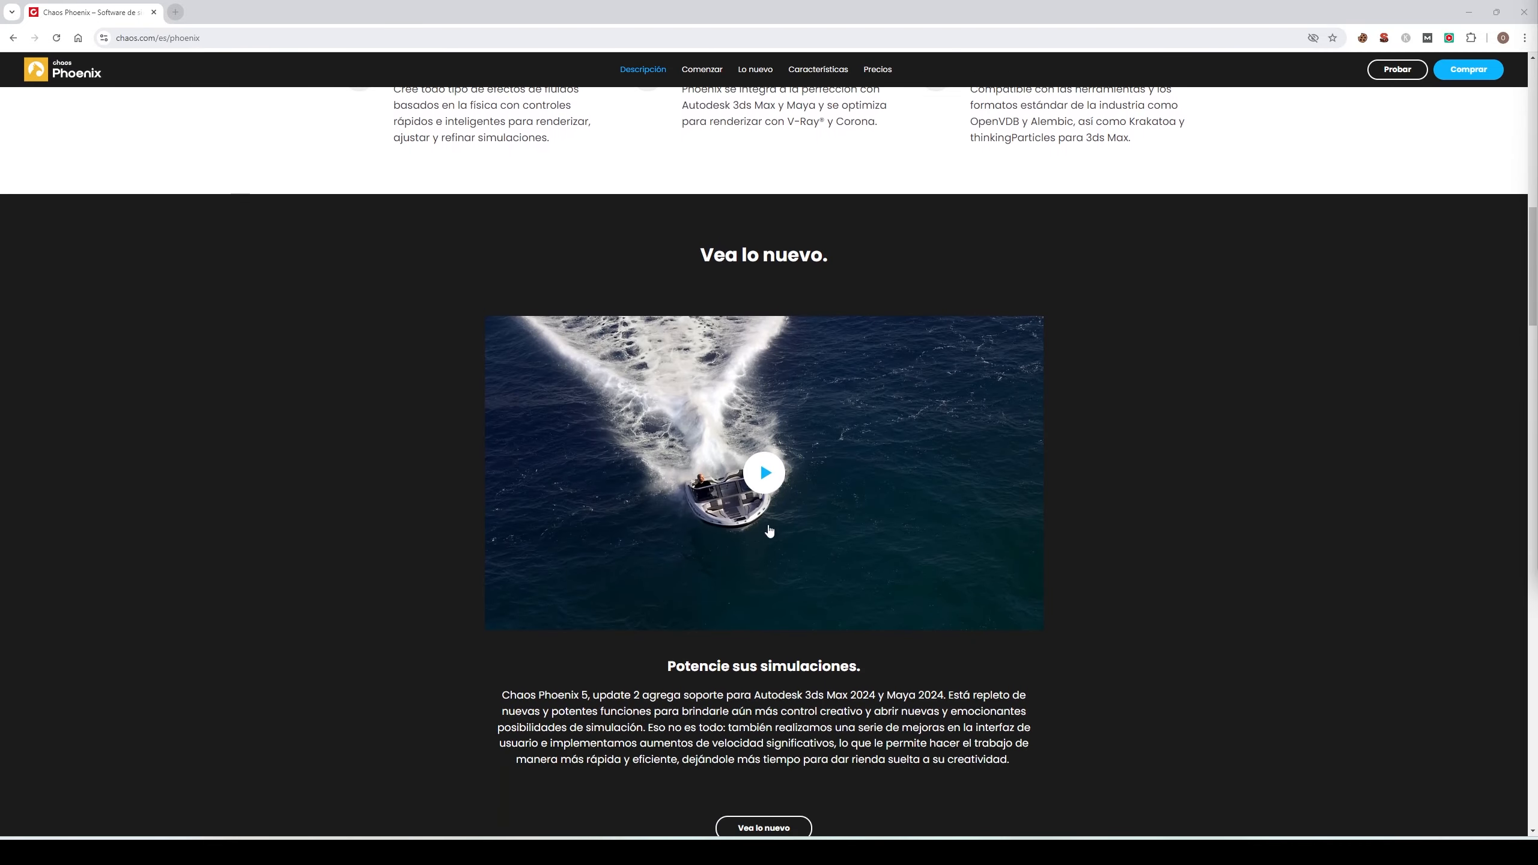
click(760, 480)
drag(555, 606, 693, 605)
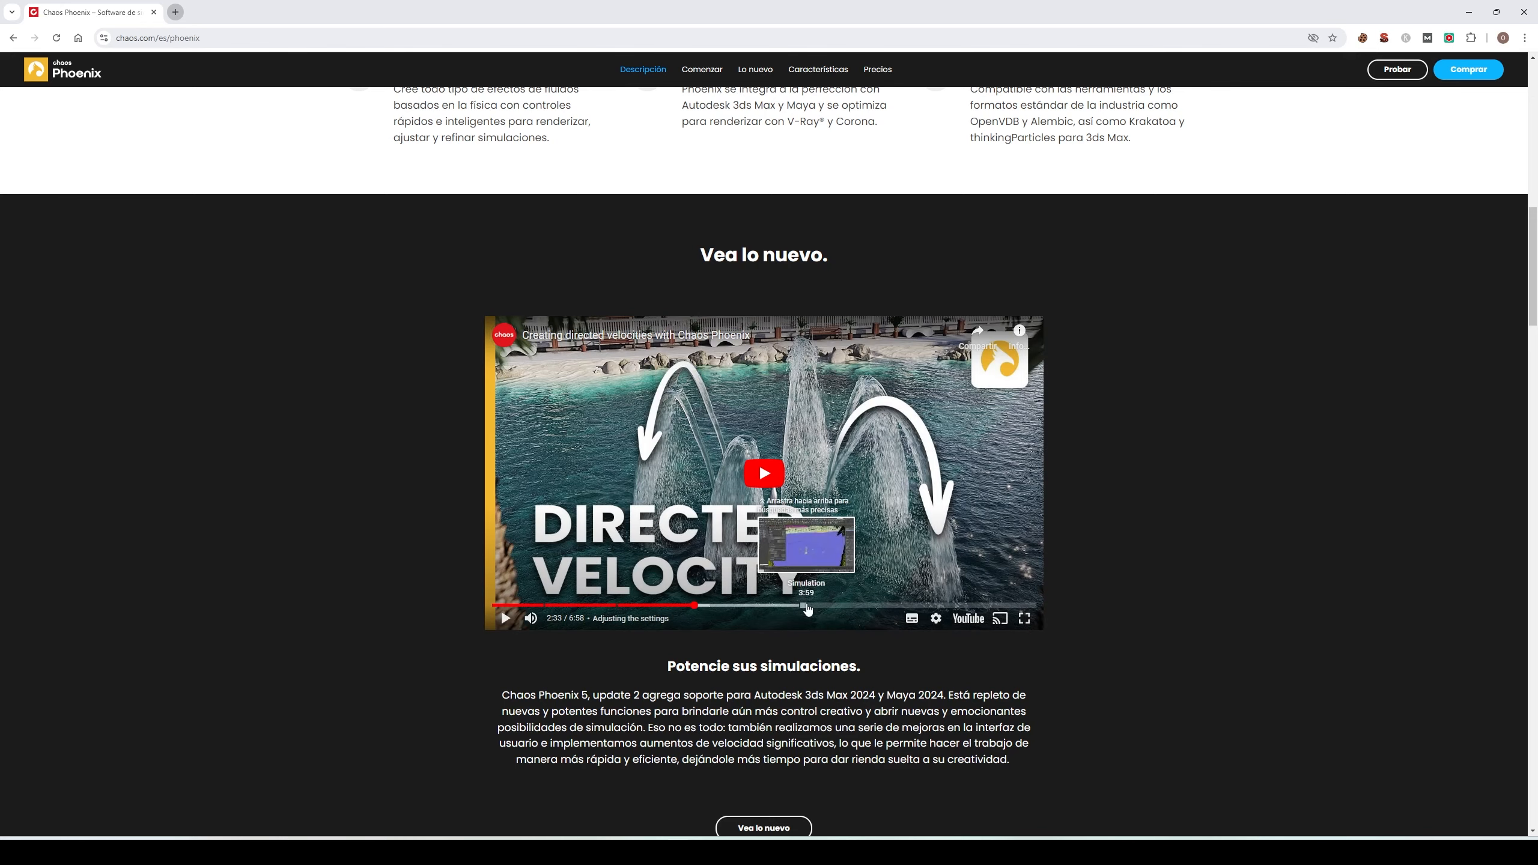
click(807, 605)
Review the Phoenix page's features and pricing sections, then put the browser away and return to 3ds Max.
scroll(531, 589, down, 15)
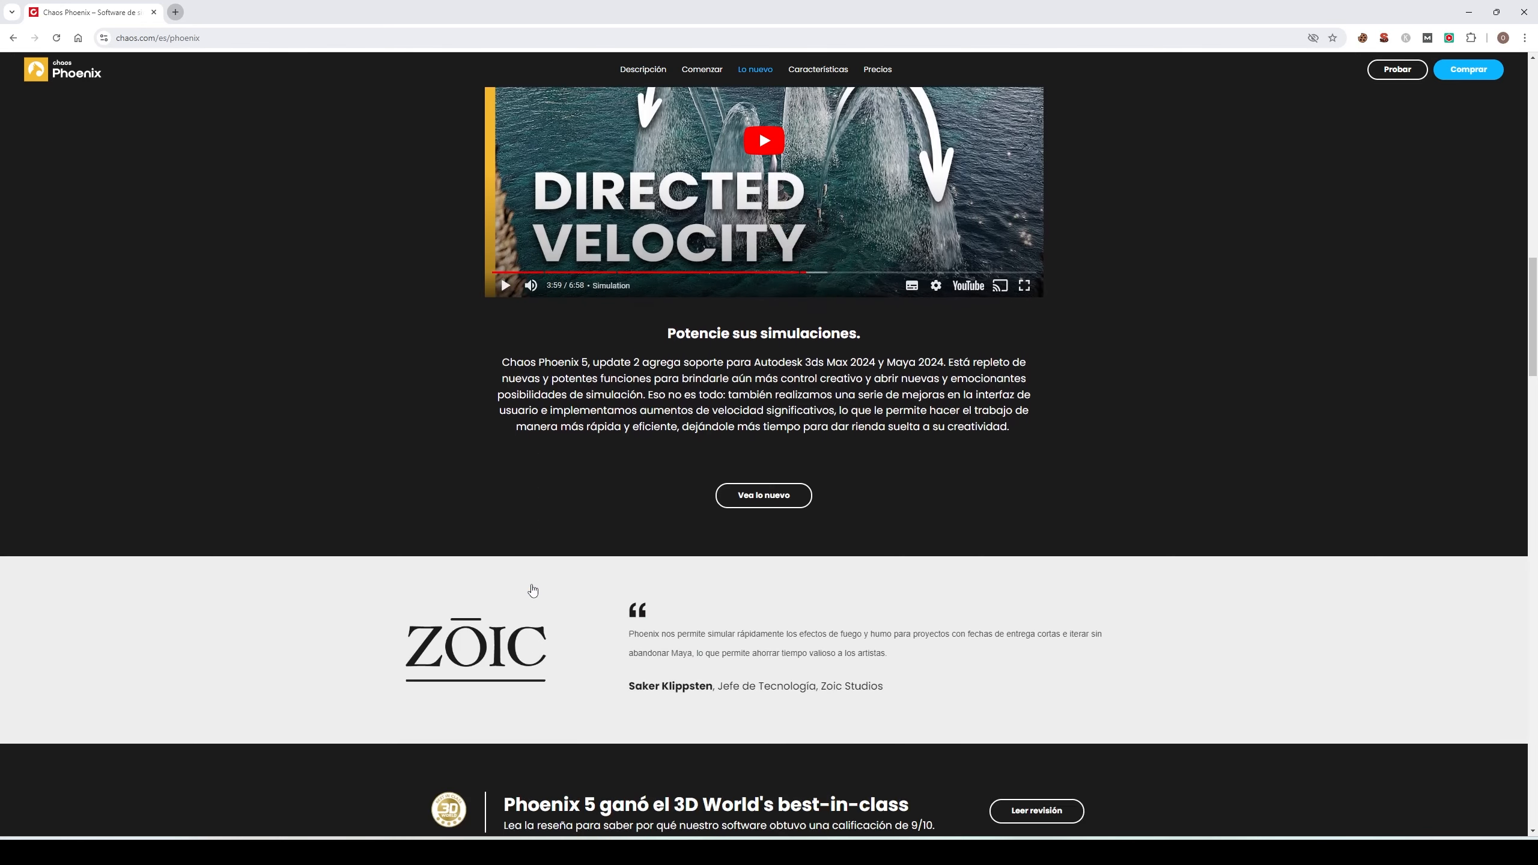
scroll(920, 495, down, 5)
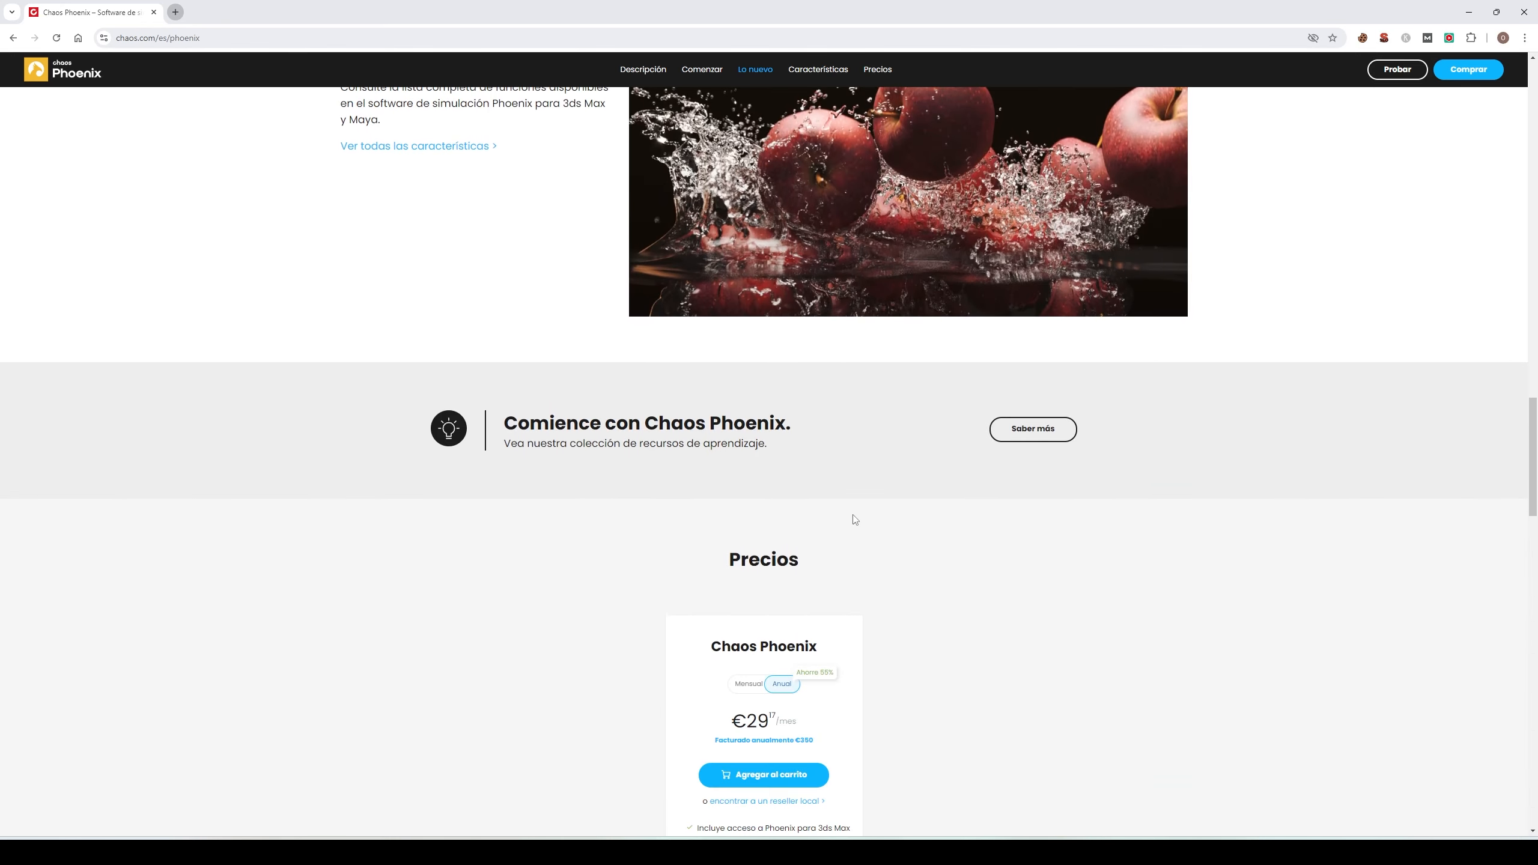
scroll(854, 520, up, 15)
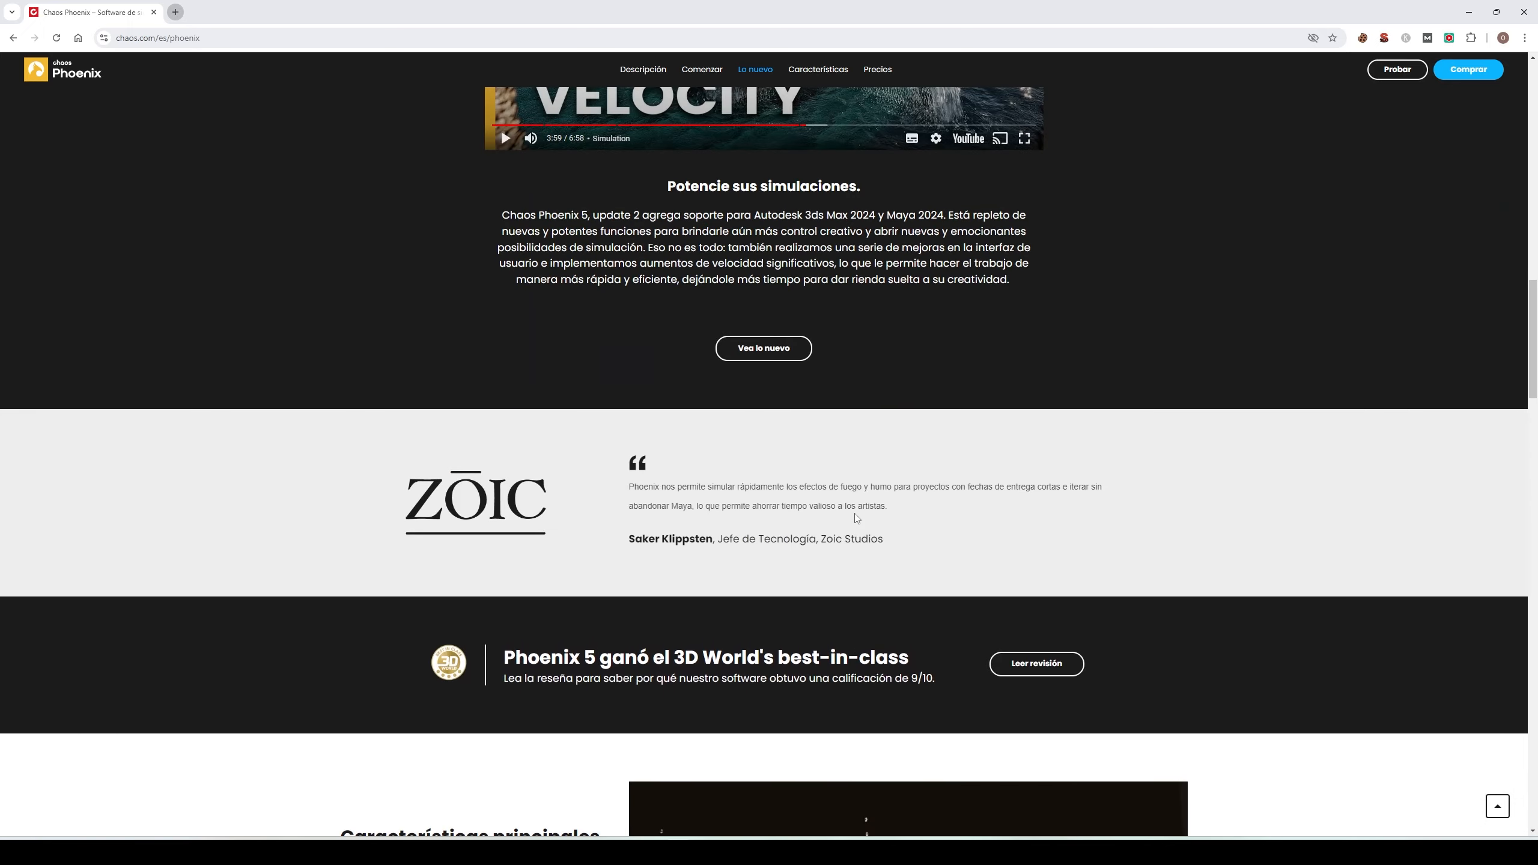
scroll(854, 517, up, 3)
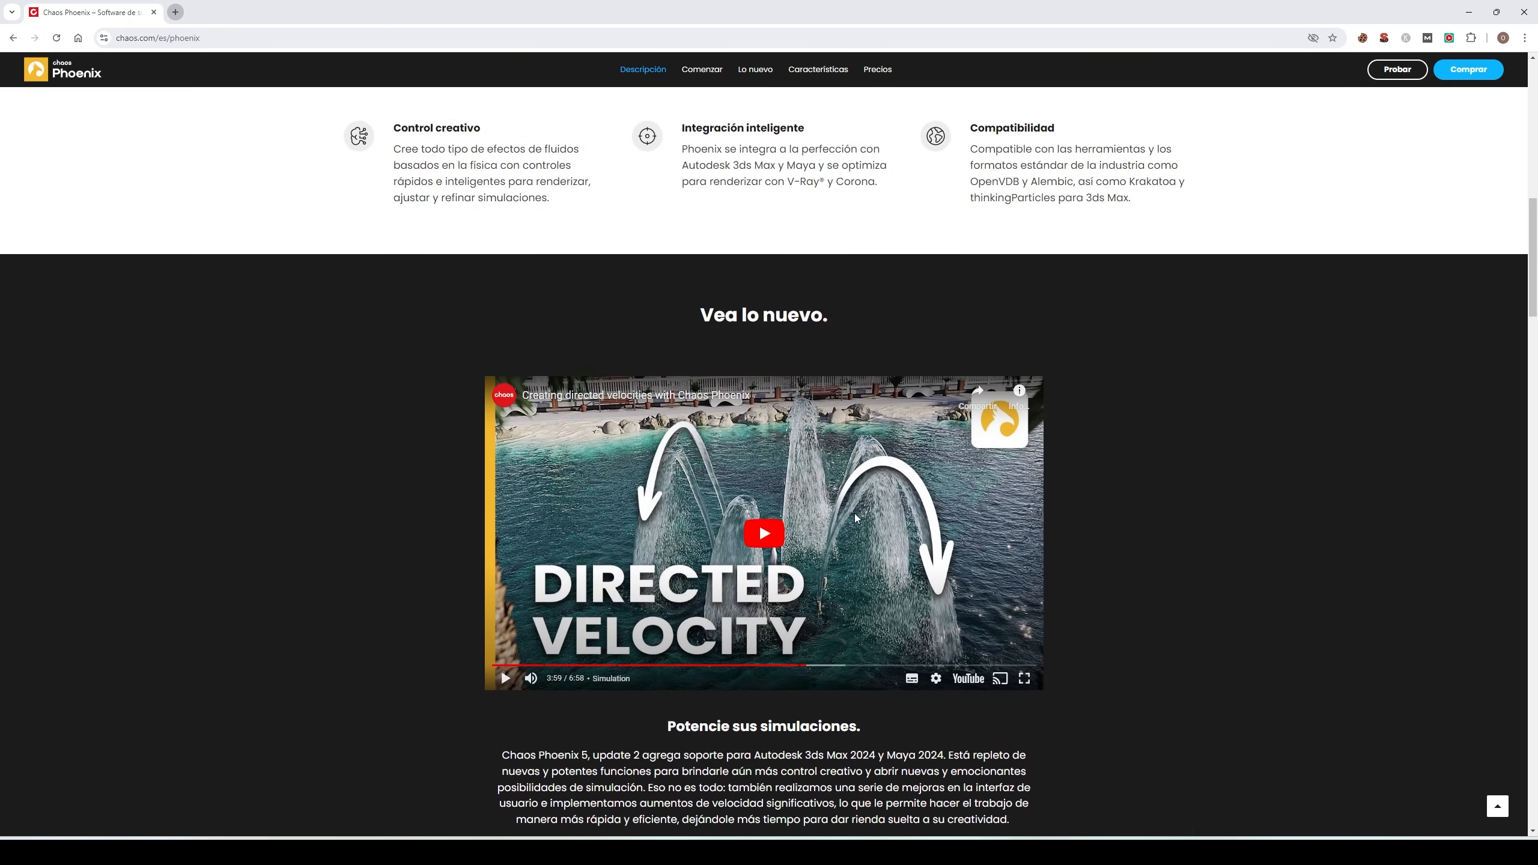
scroll(854, 518, up, 3)
click(1468, 13)
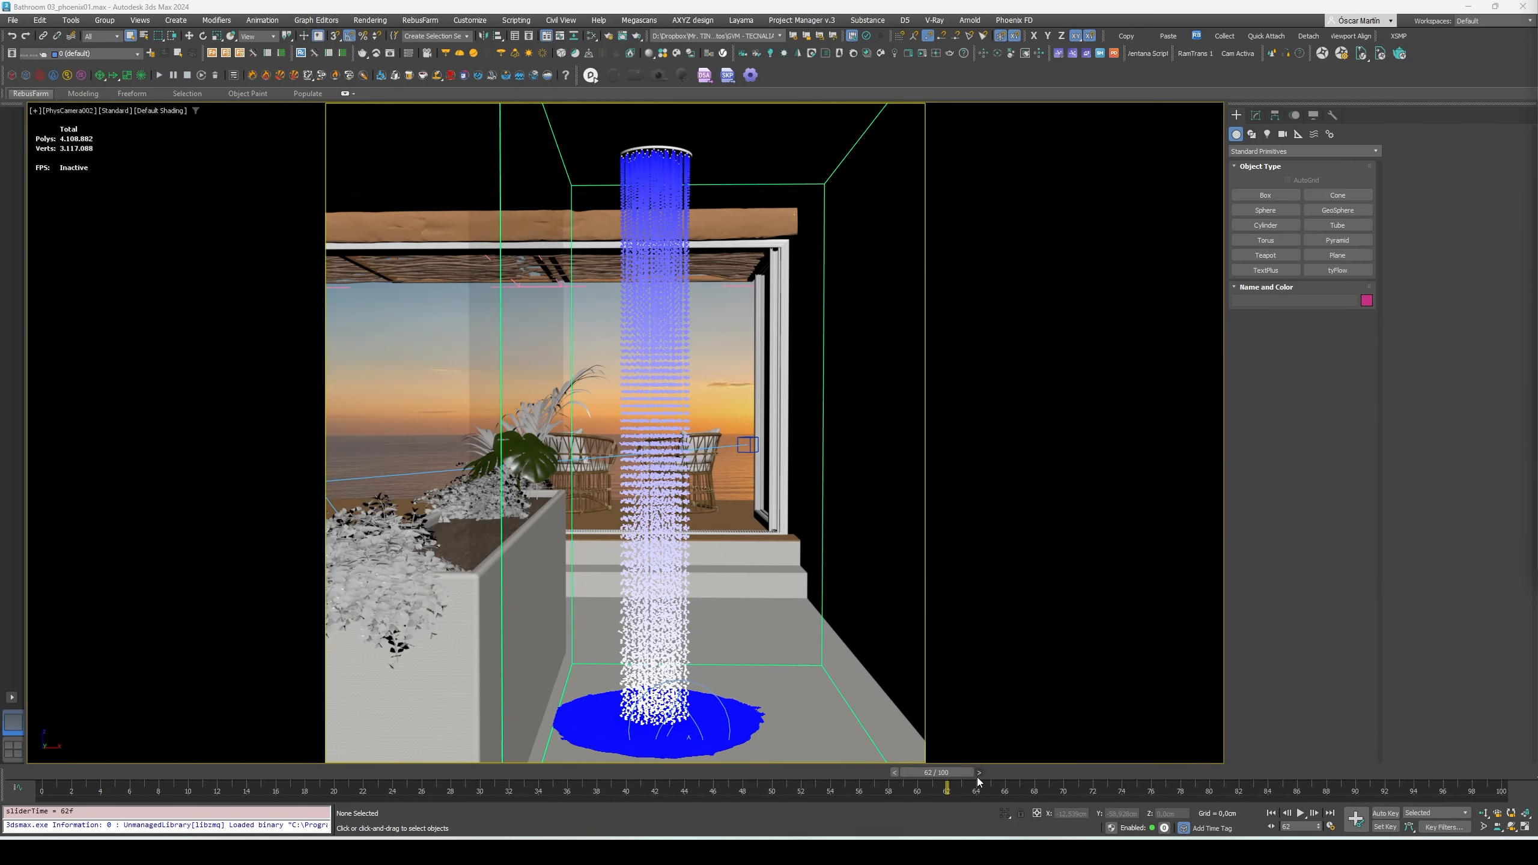
Reset the timeline to frame 0 and delete the existing Phoenix liquid simulator and its liquid source.
drag(964, 775, 43, 787)
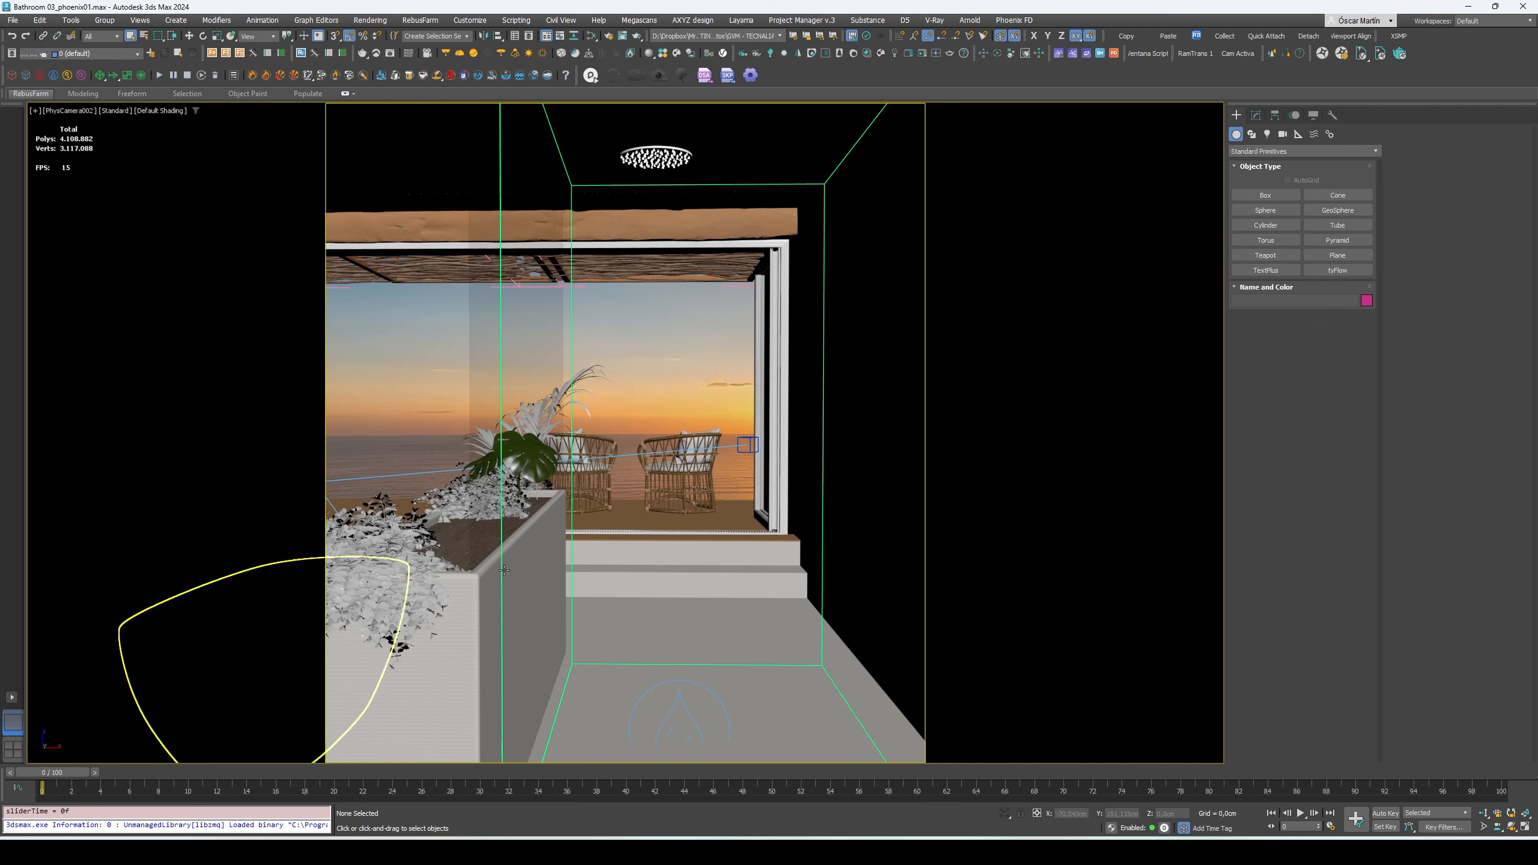
click(654, 183)
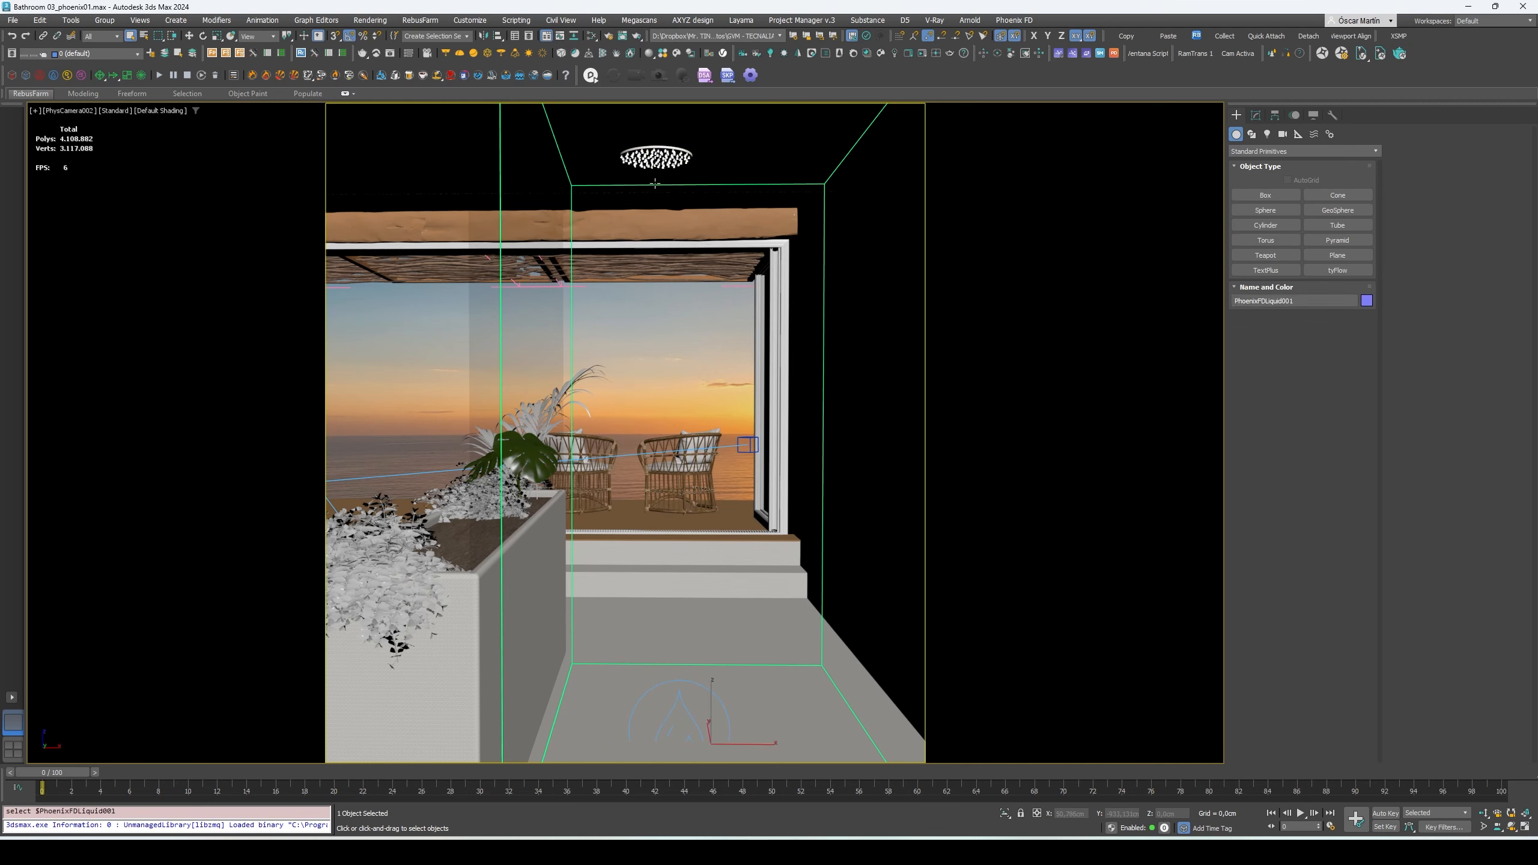
key(Delete)
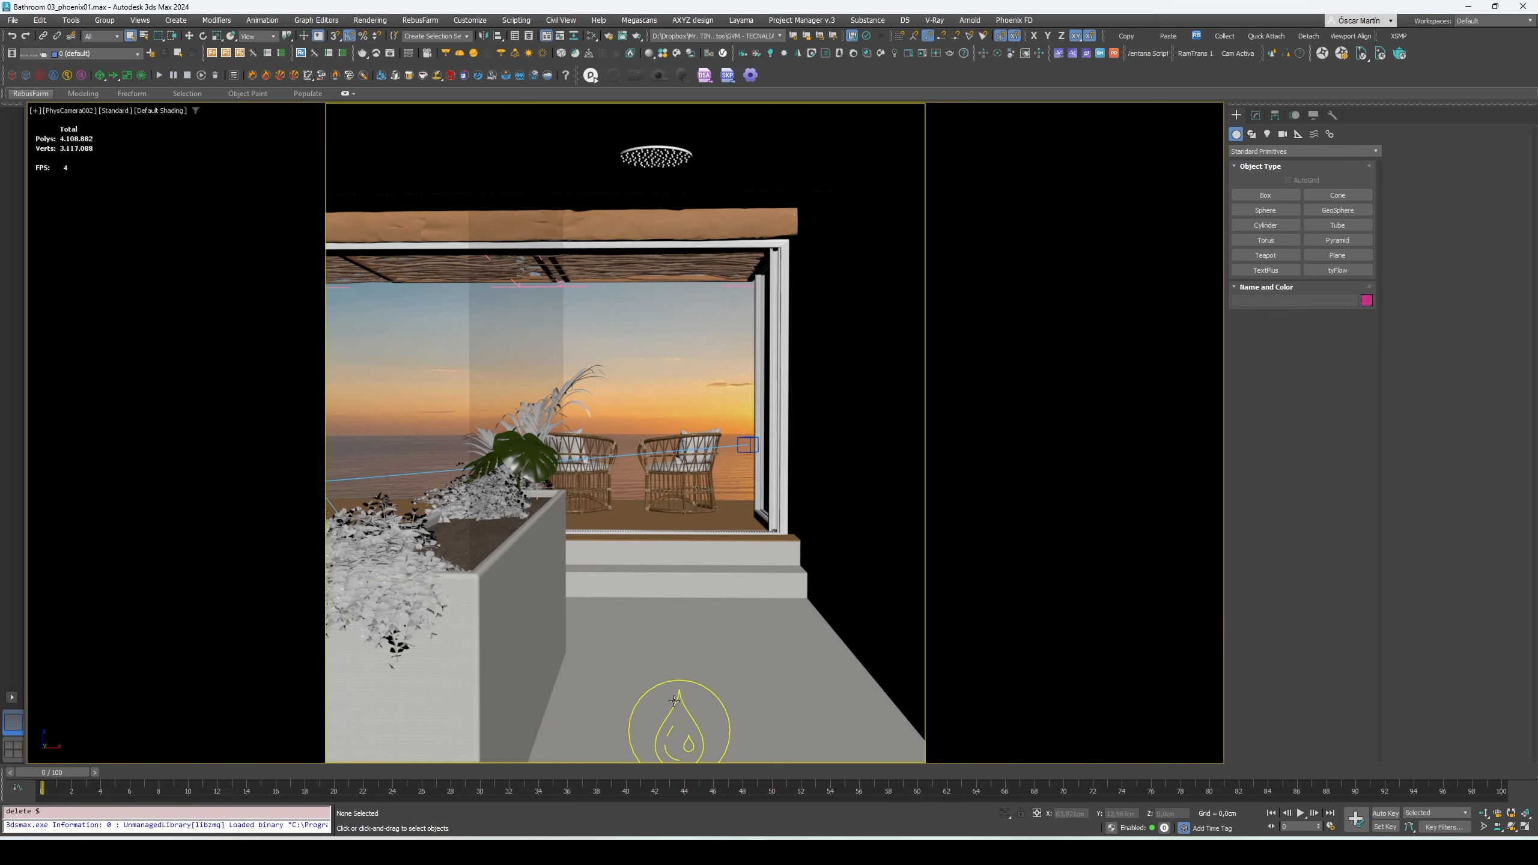
Isolate the planter box, shower head, glass panel and side wall from the rest of the bathroom scene.
click(395, 635)
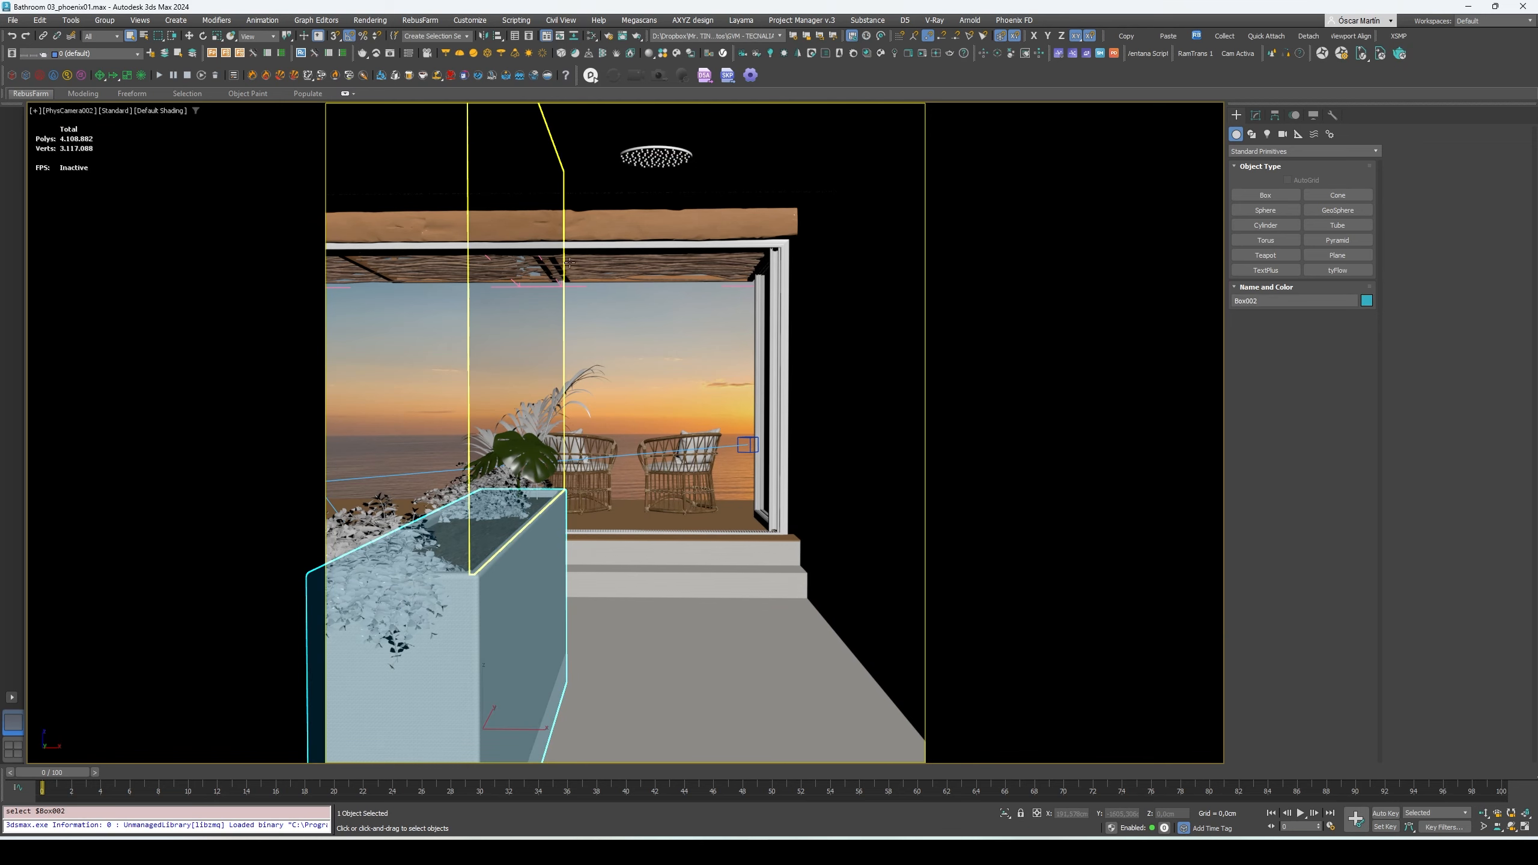
ctrl+click(647, 151)
ctrl+click(536, 175)
ctrl+click(879, 406)
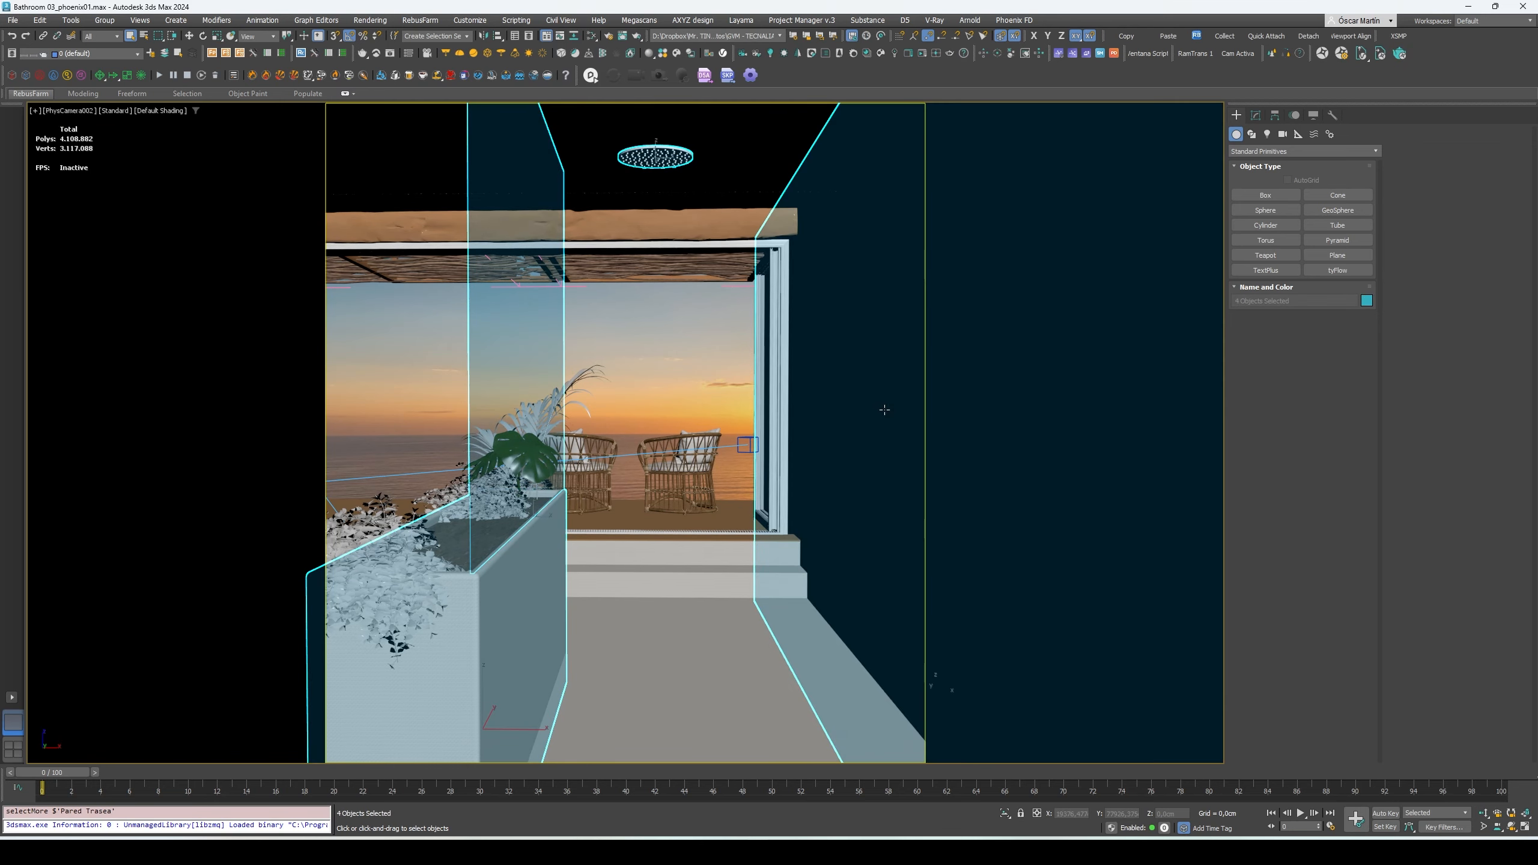
key(alt+q)
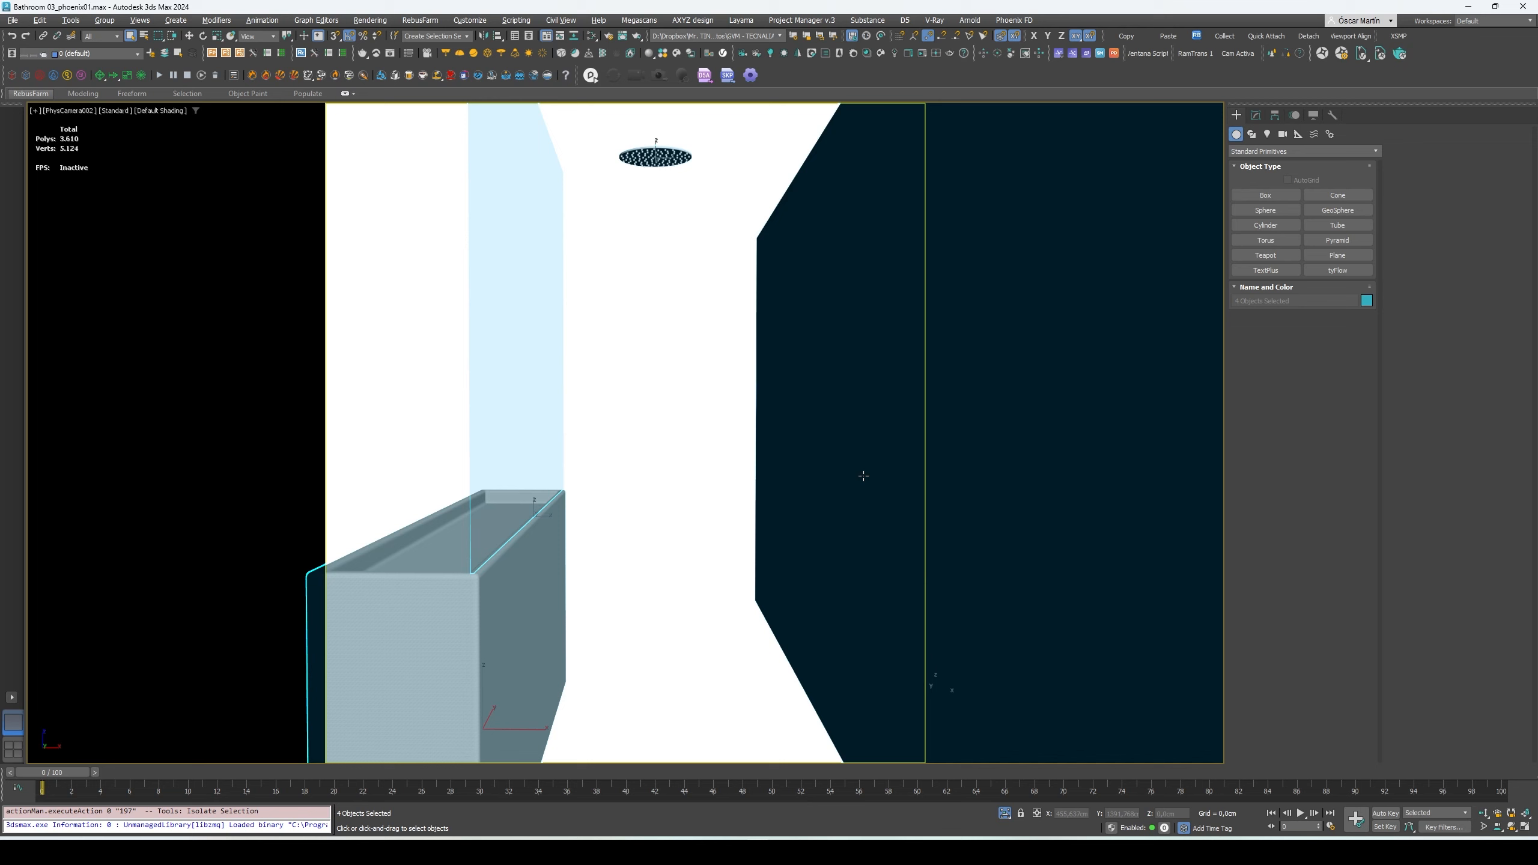
Set the background of all viewports to Use Customize User Interface Gradient Colors.
key(alt+b)
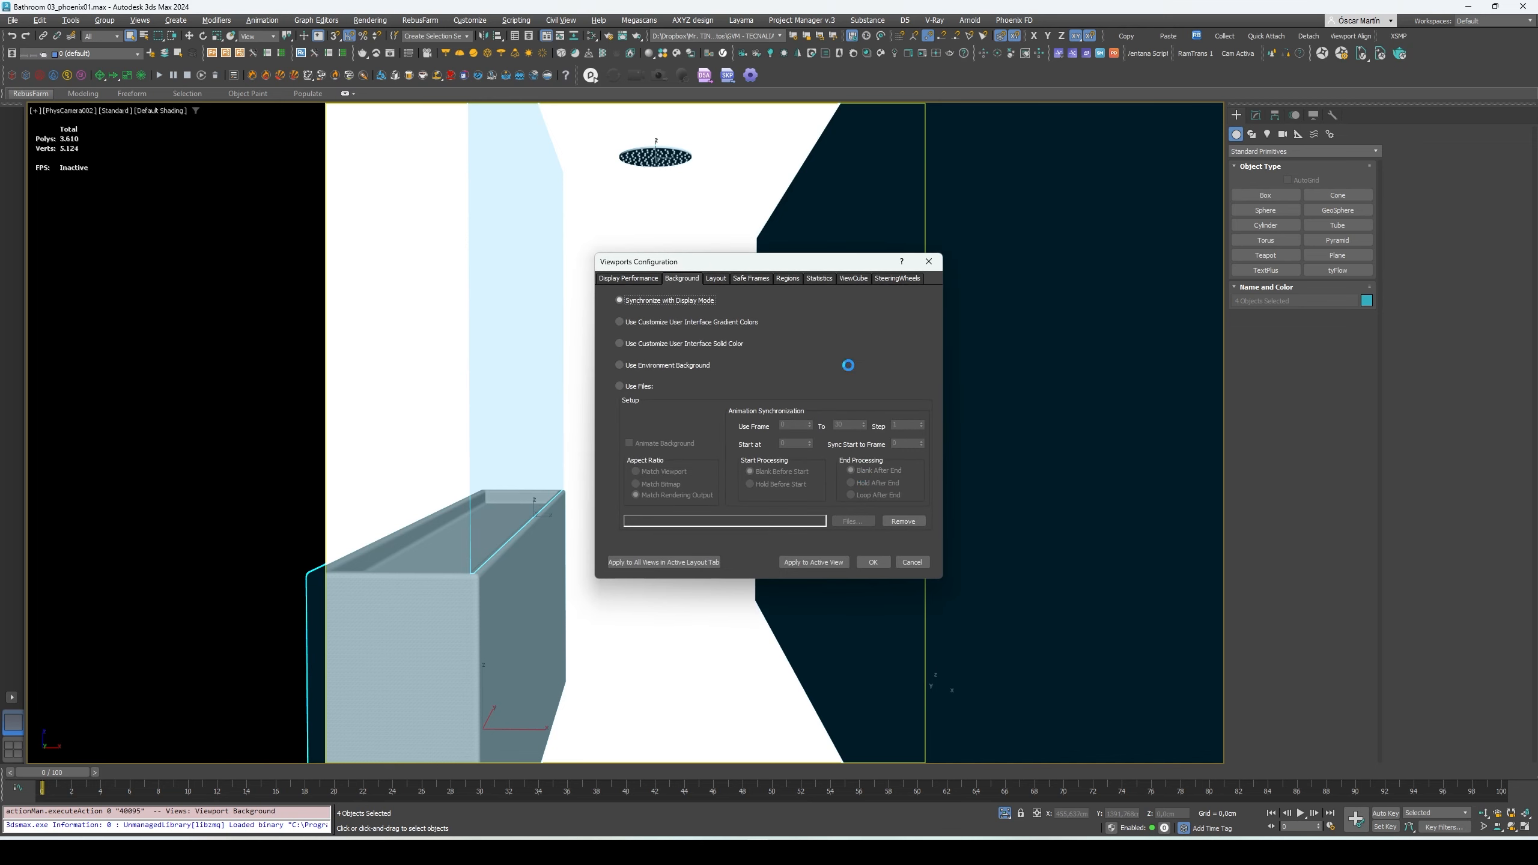
click(677, 321)
click(702, 563)
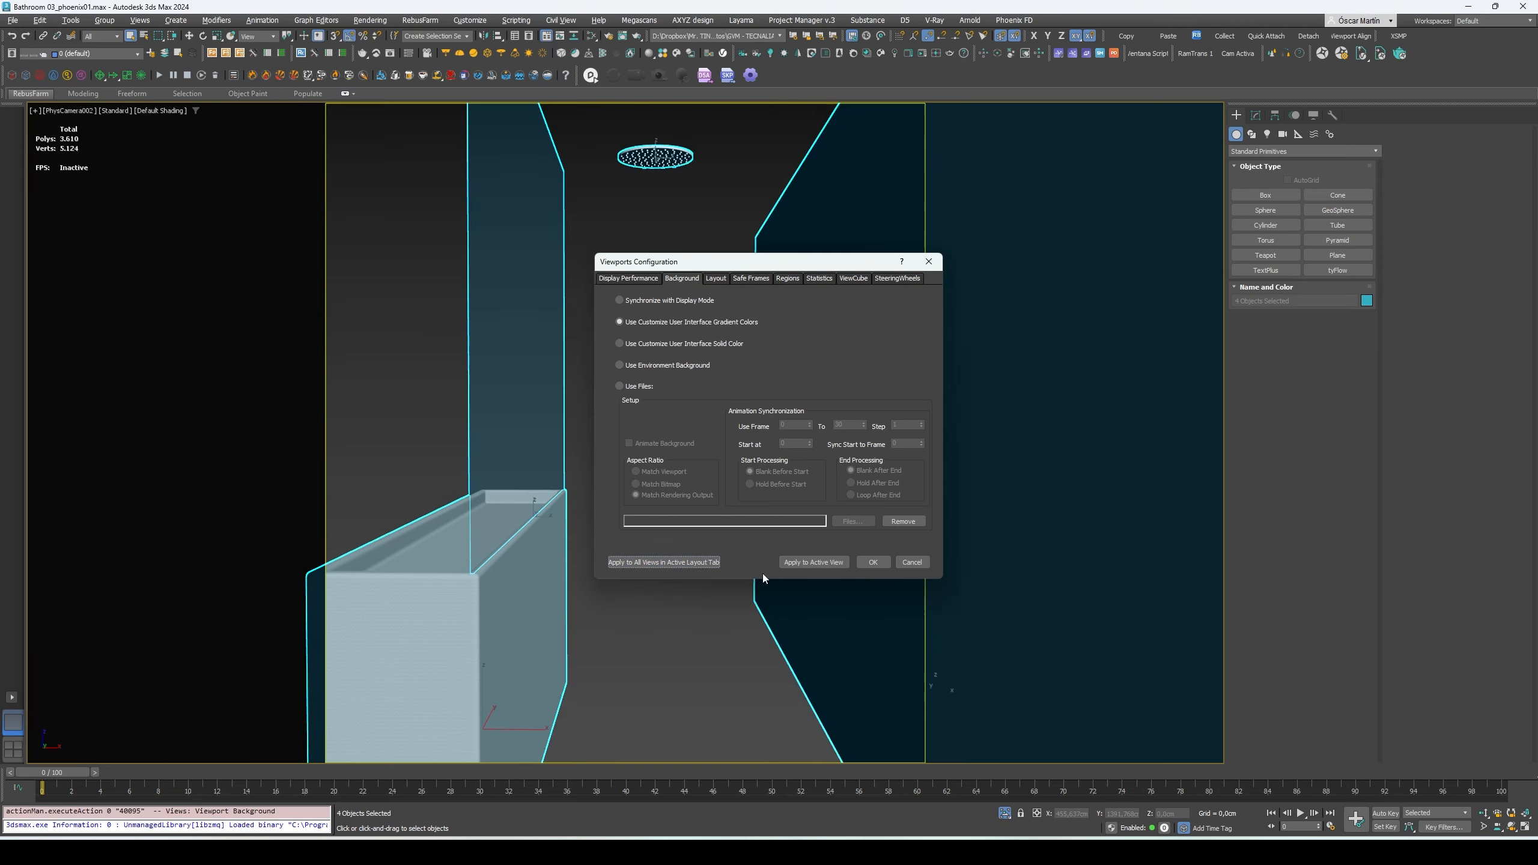
click(872, 562)
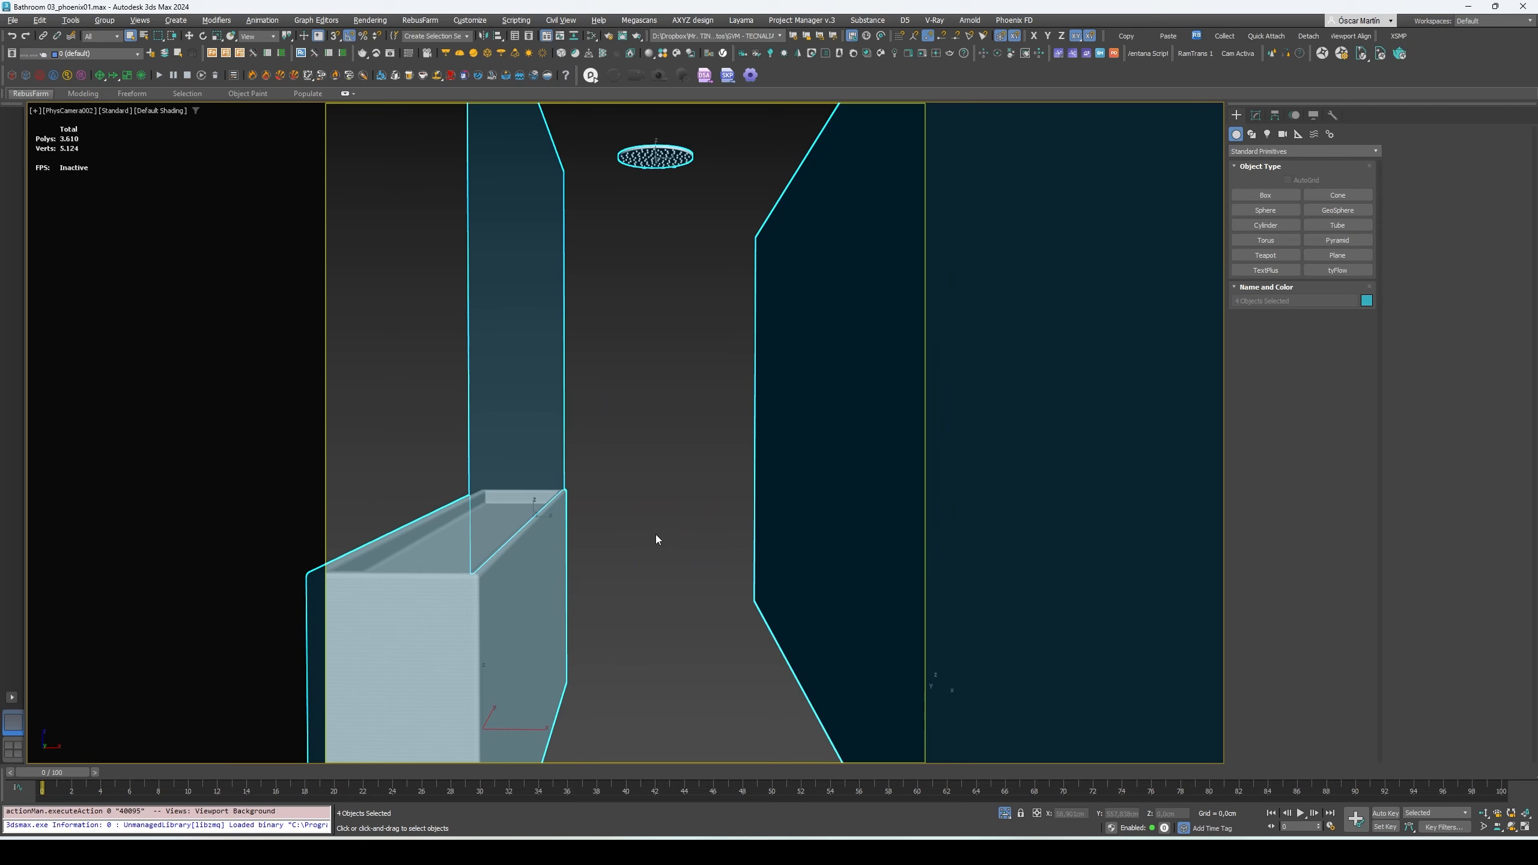
Turn off the safe frames, switch to a Perspective view and examine the isolated wall, planter and glass panel from around.
key(shift+f)
key(p)
scroll(657, 533, down, 5)
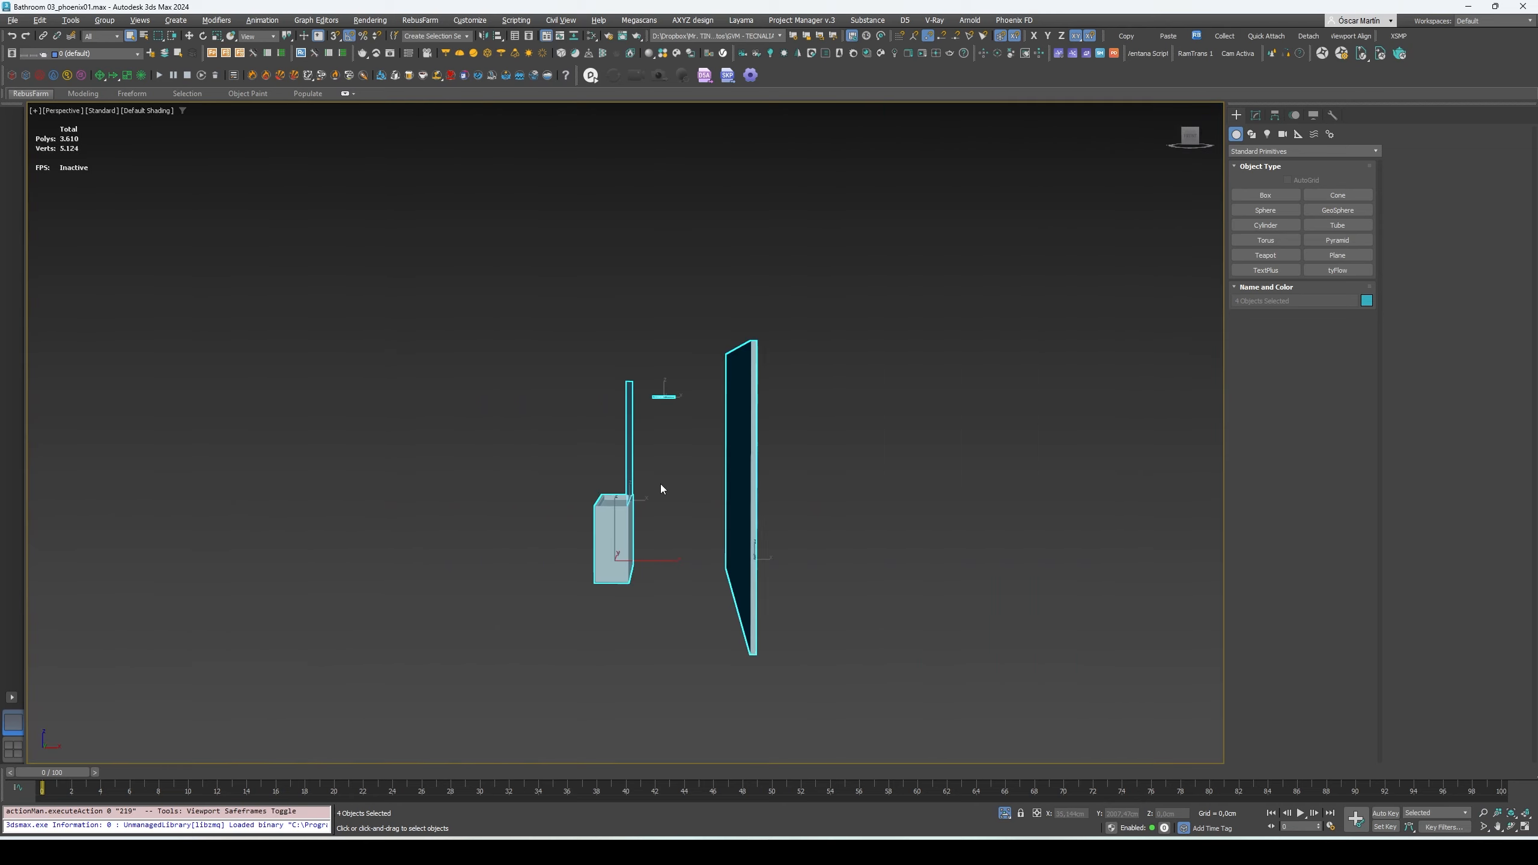
alt+middle_drag(661, 483, 846, 484)
drag(740, 344, 697, 561)
click(729, 576)
alt+middle_drag(729, 575, 645, 389)
click(745, 470)
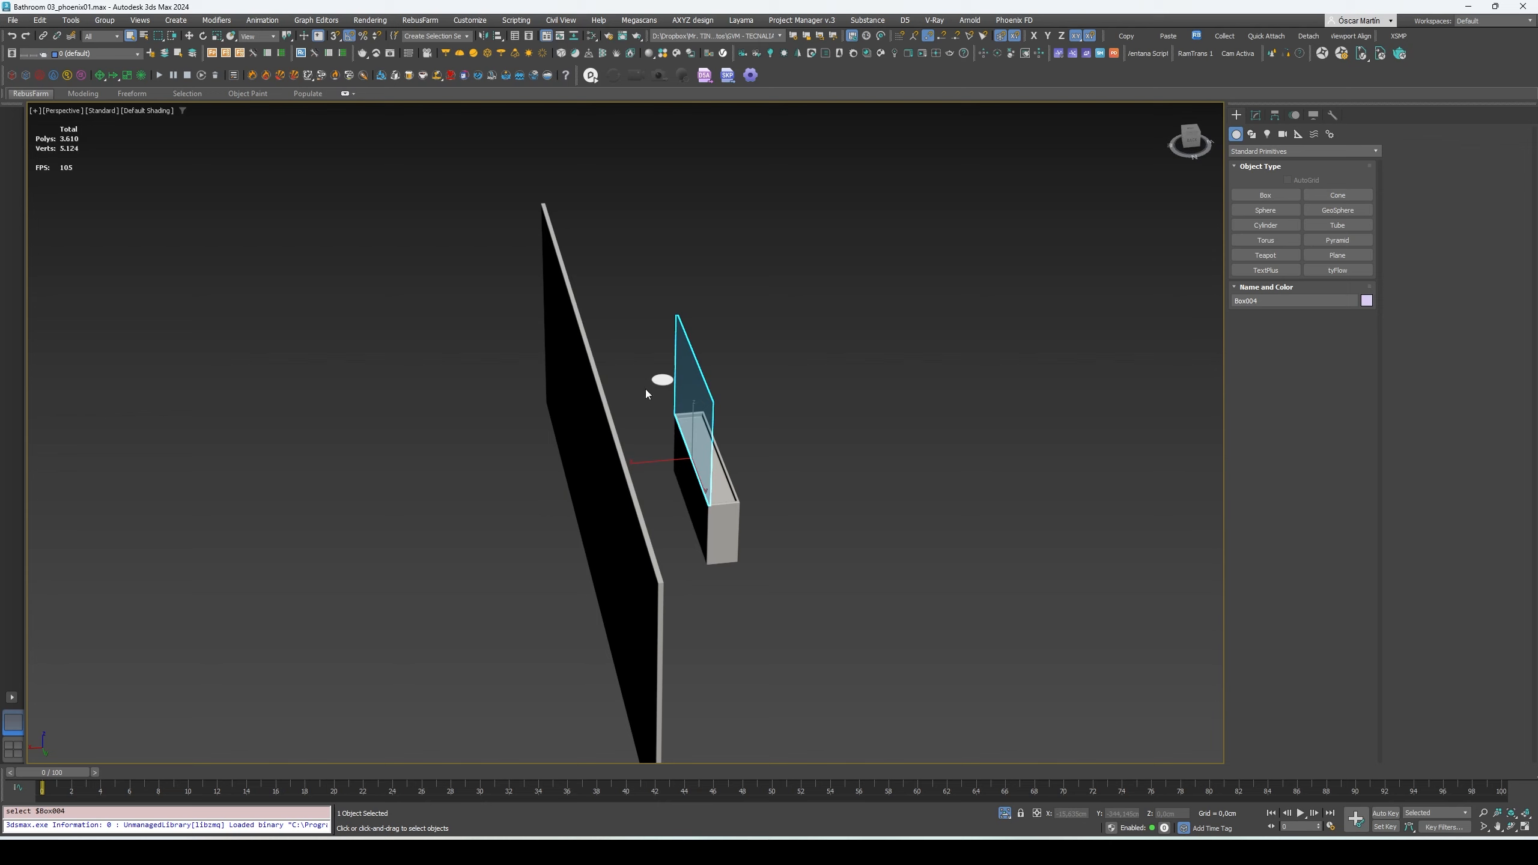
Select the shower head and examine its underside nozzles and its upper face up close.
click(662, 380)
scroll(766, 435, up, 3)
alt+middle_drag(766, 435, 684, 333)
scroll(627, 336, up, 10)
scroll(668, 372, up, 4)
key(F2)
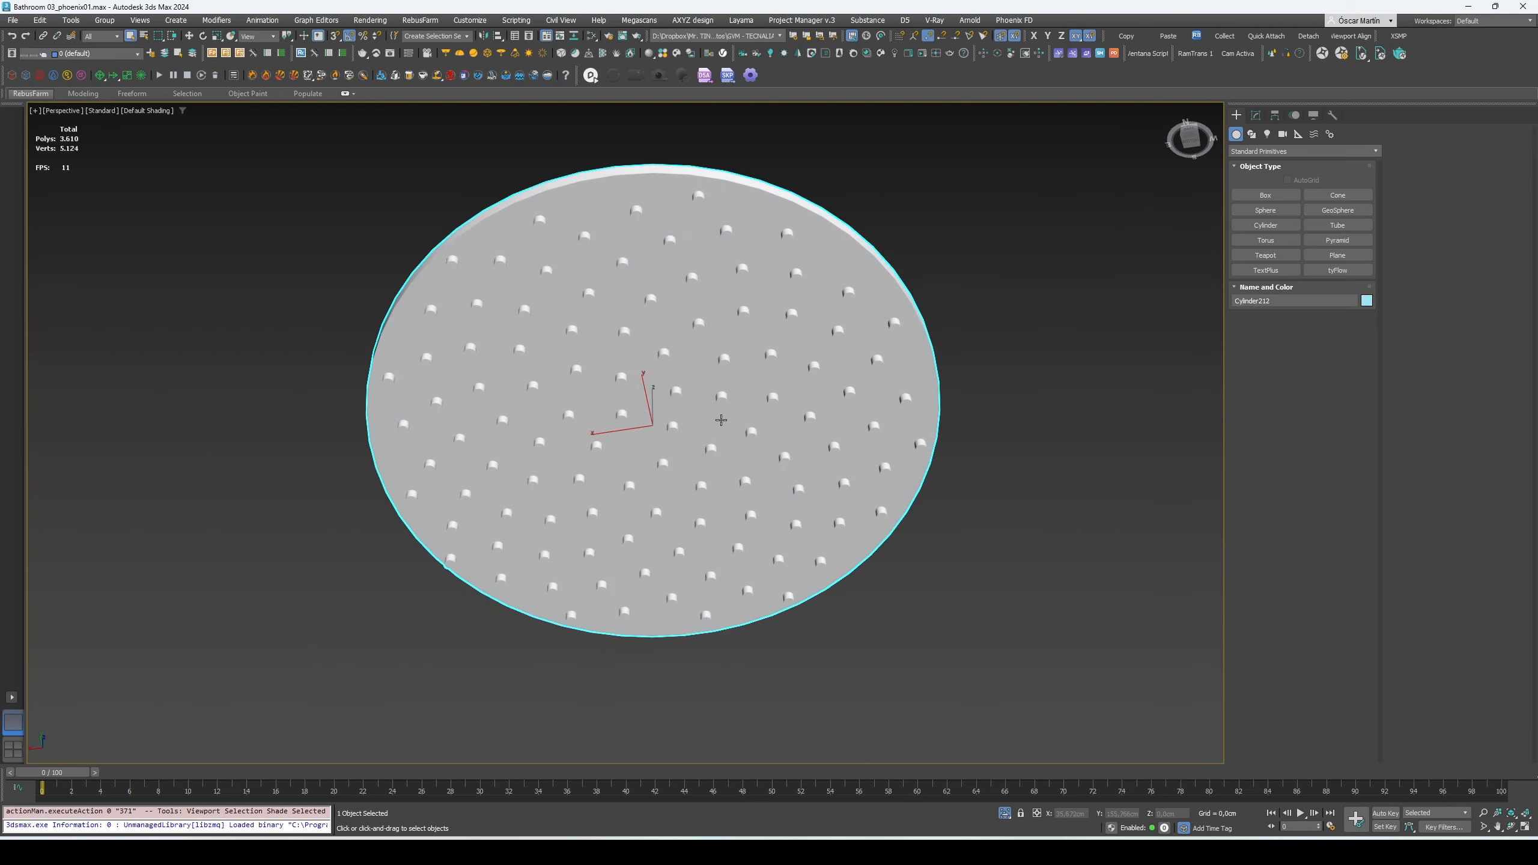
key(F2)
scroll(723, 409, down, 6)
alt+middle_drag(723, 408, 716, 519)
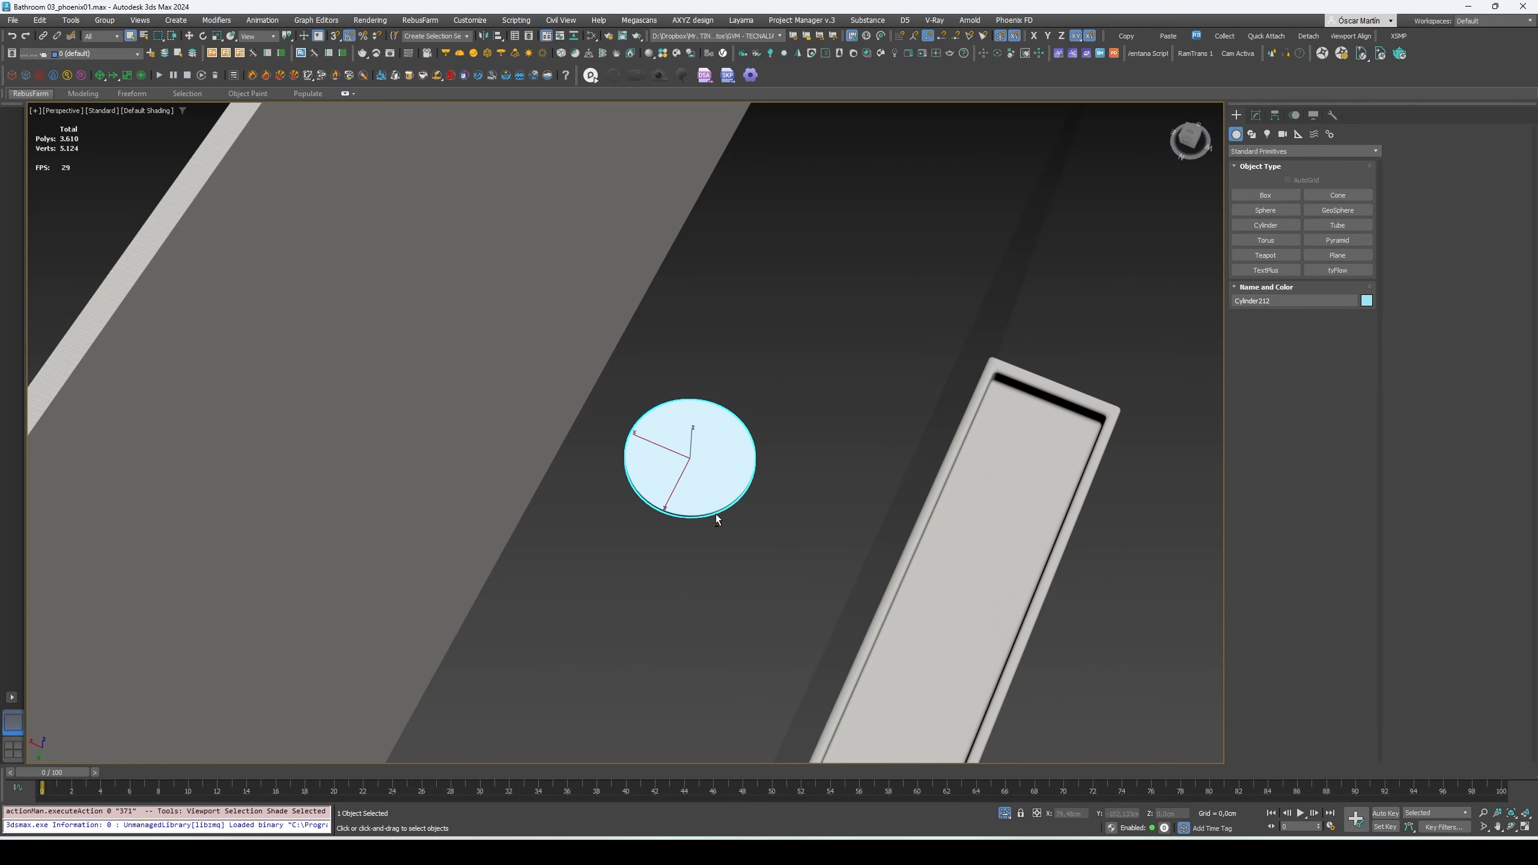
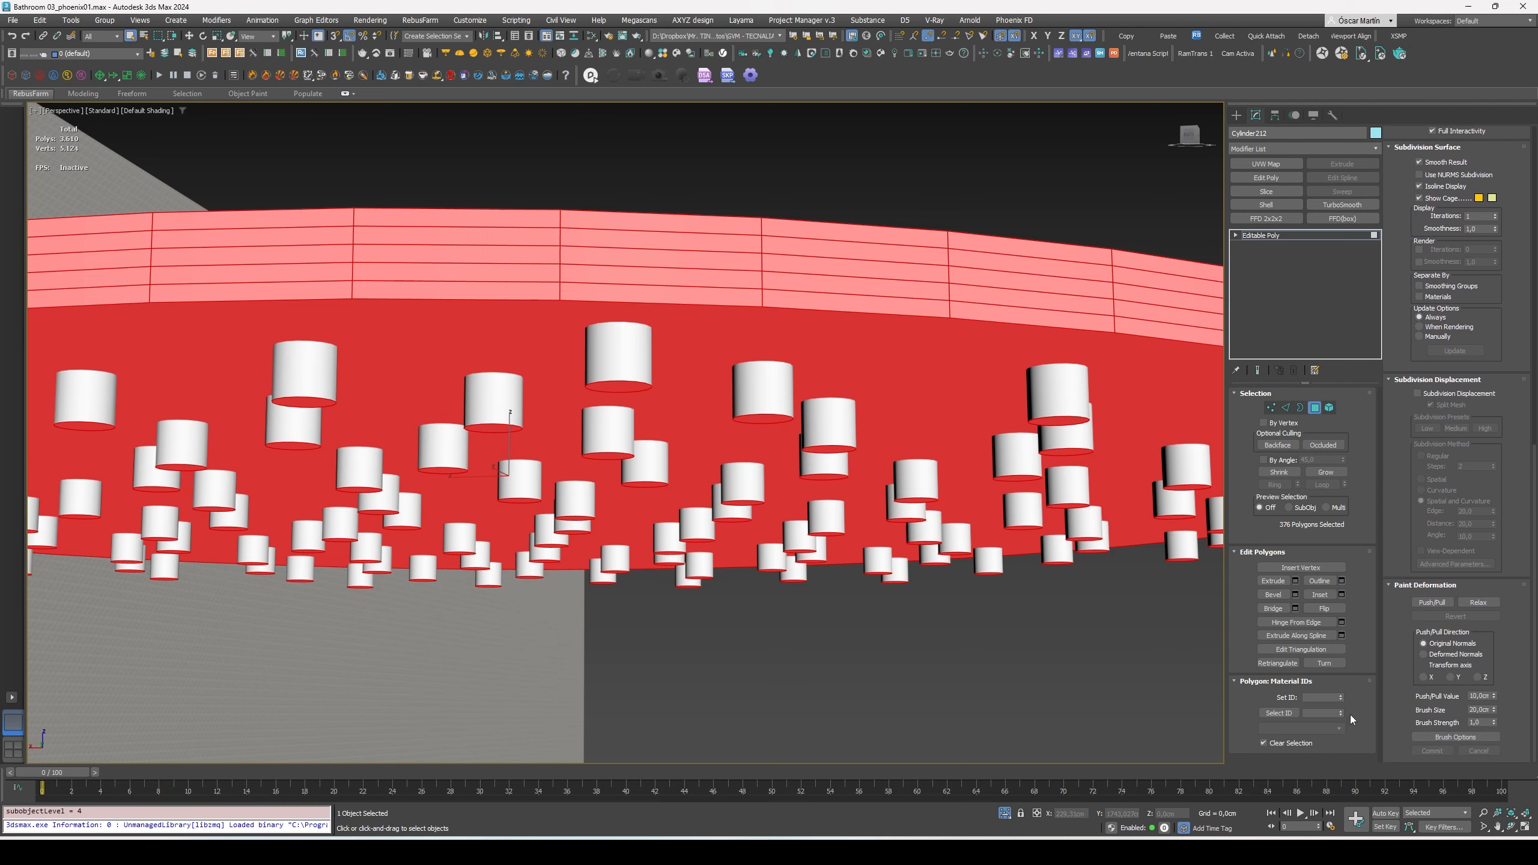
Check the material ID assigned to the rim and top polygons of the shower head disc.
click(1110, 321)
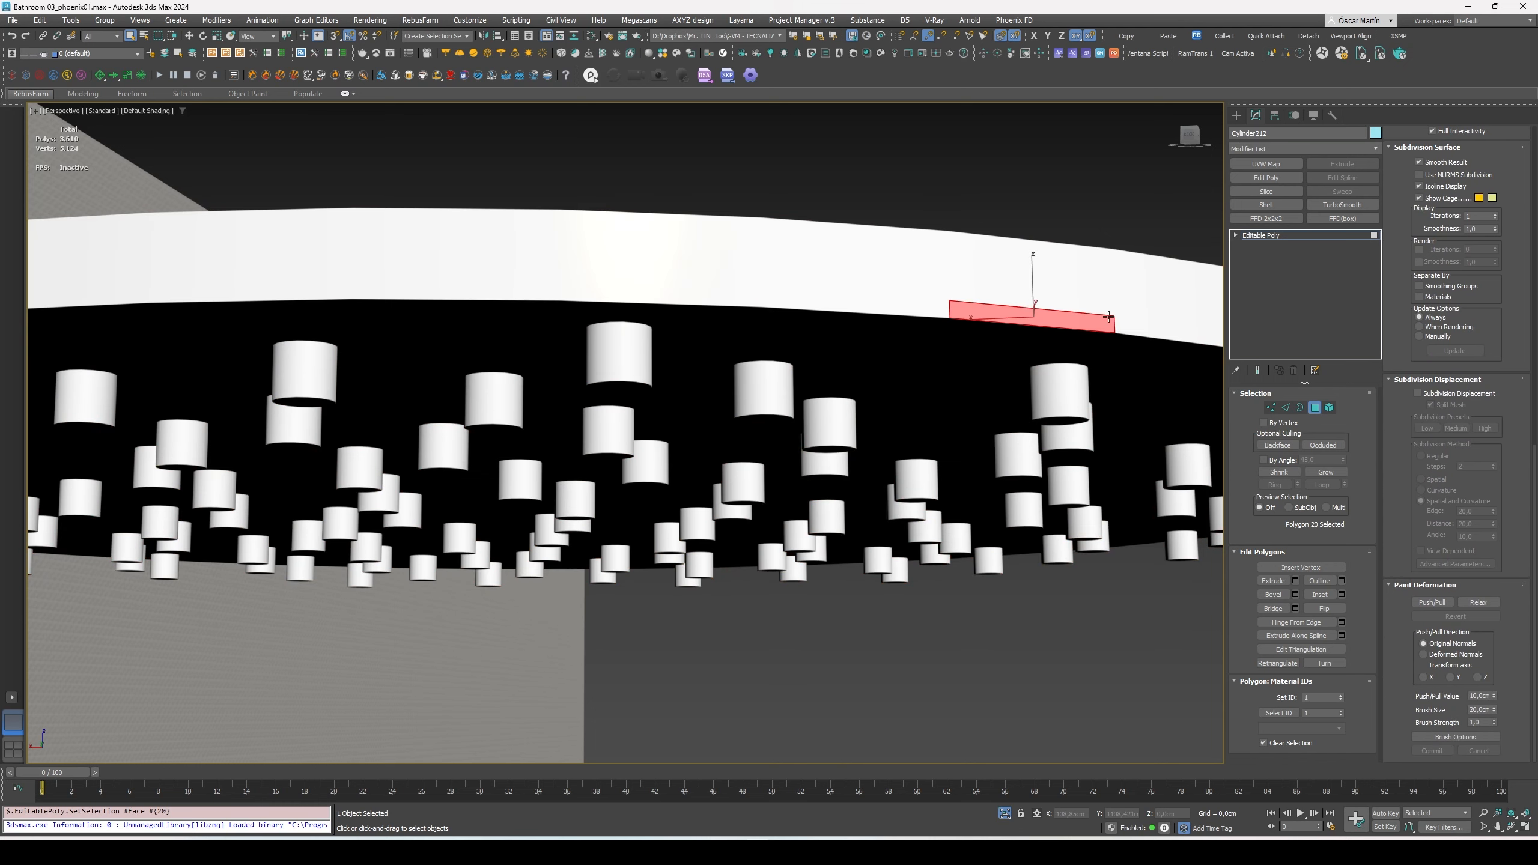
click(1103, 274)
click(1096, 256)
scroll(1096, 256, up, 5)
click(991, 212)
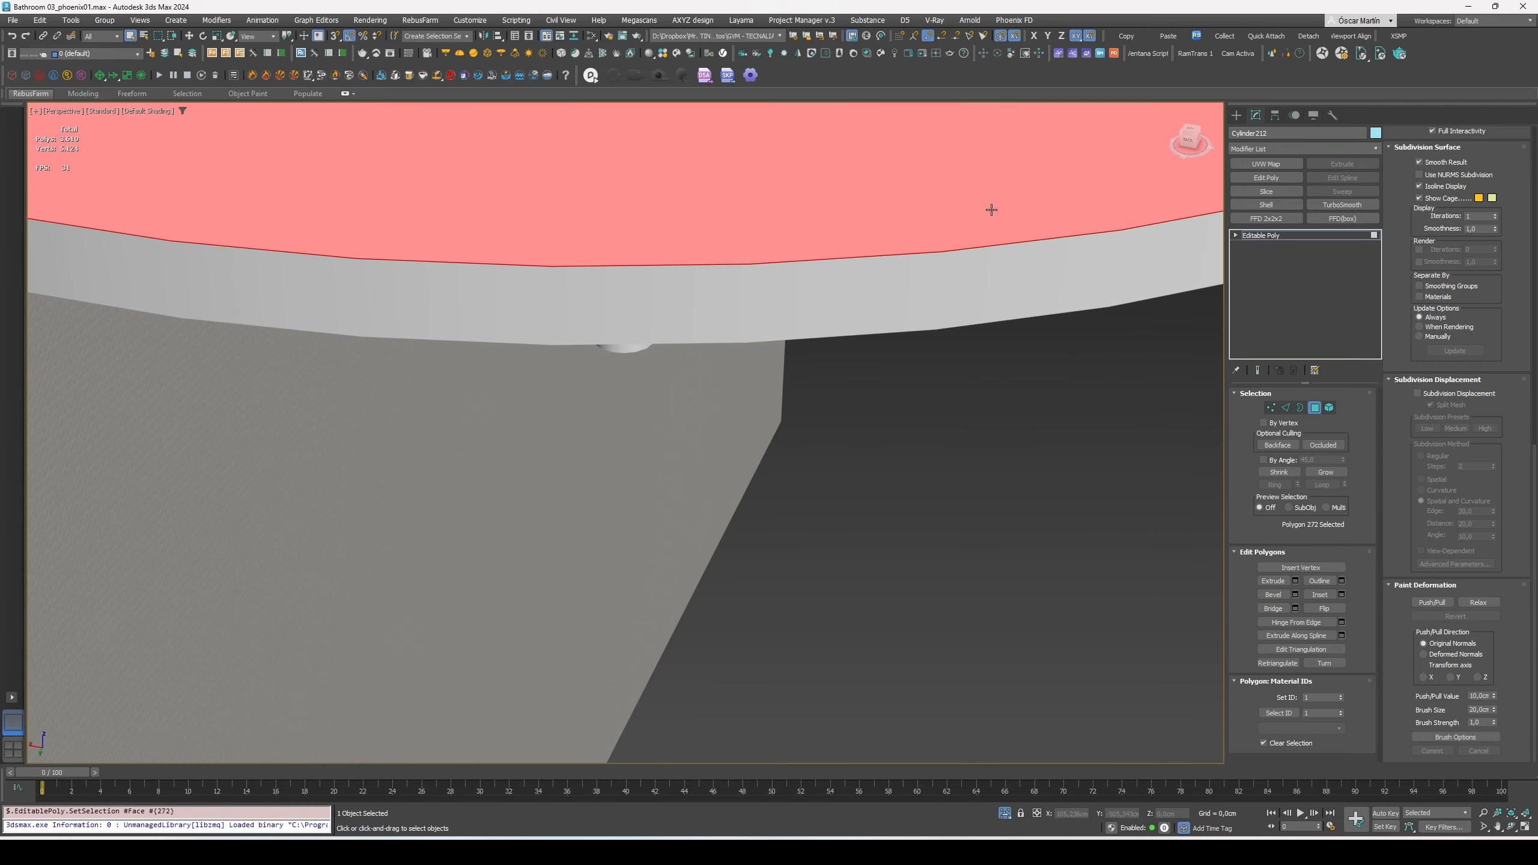
alt+middle_drag(627, 277, 695, 412)
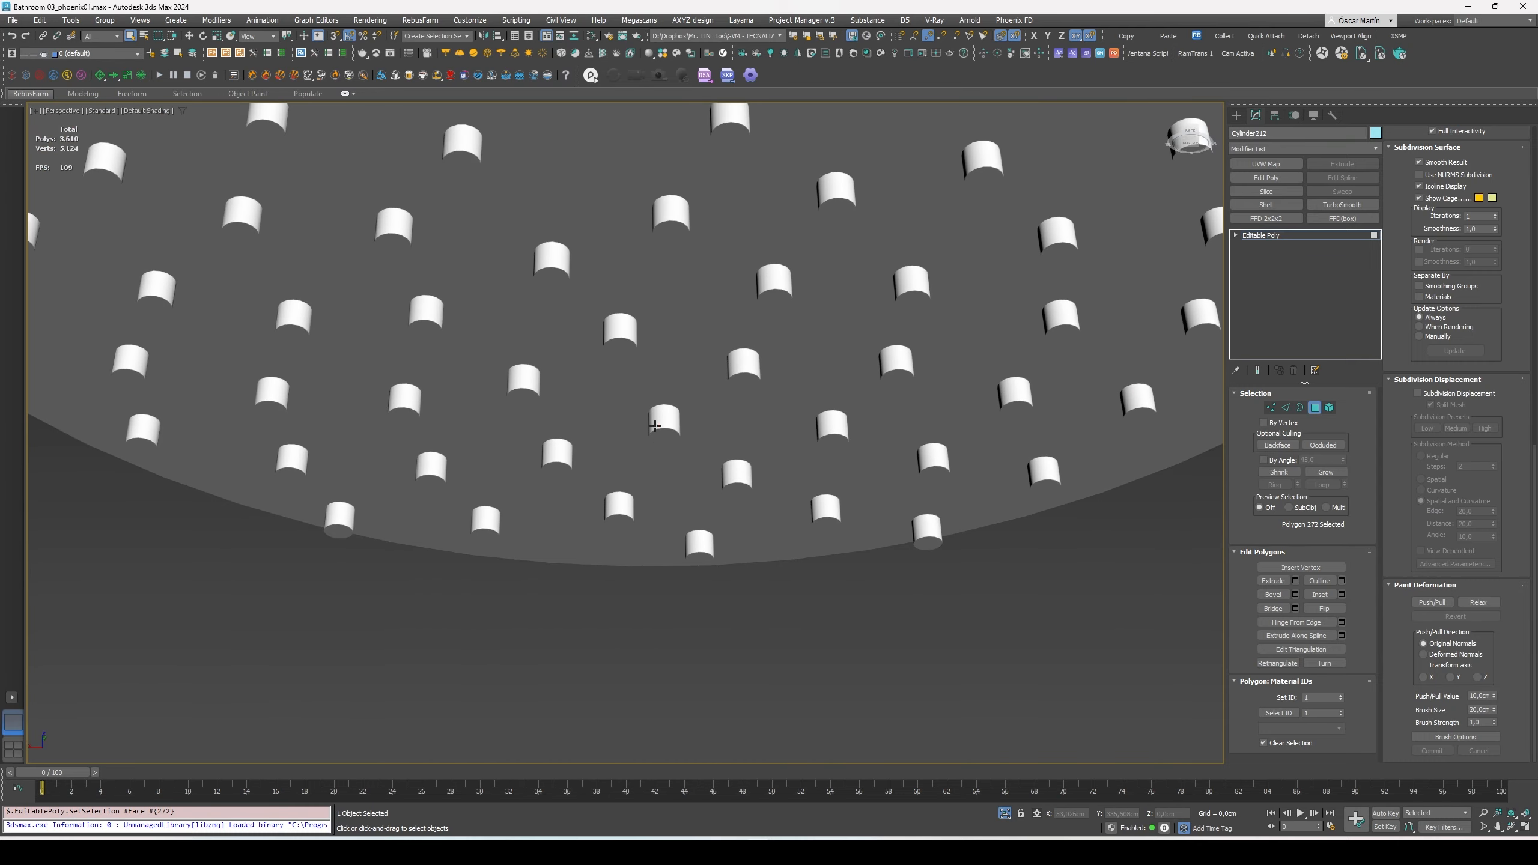
Check a nozzle's end polygon, then select all shower head polygons with material ID 2.
click(658, 437)
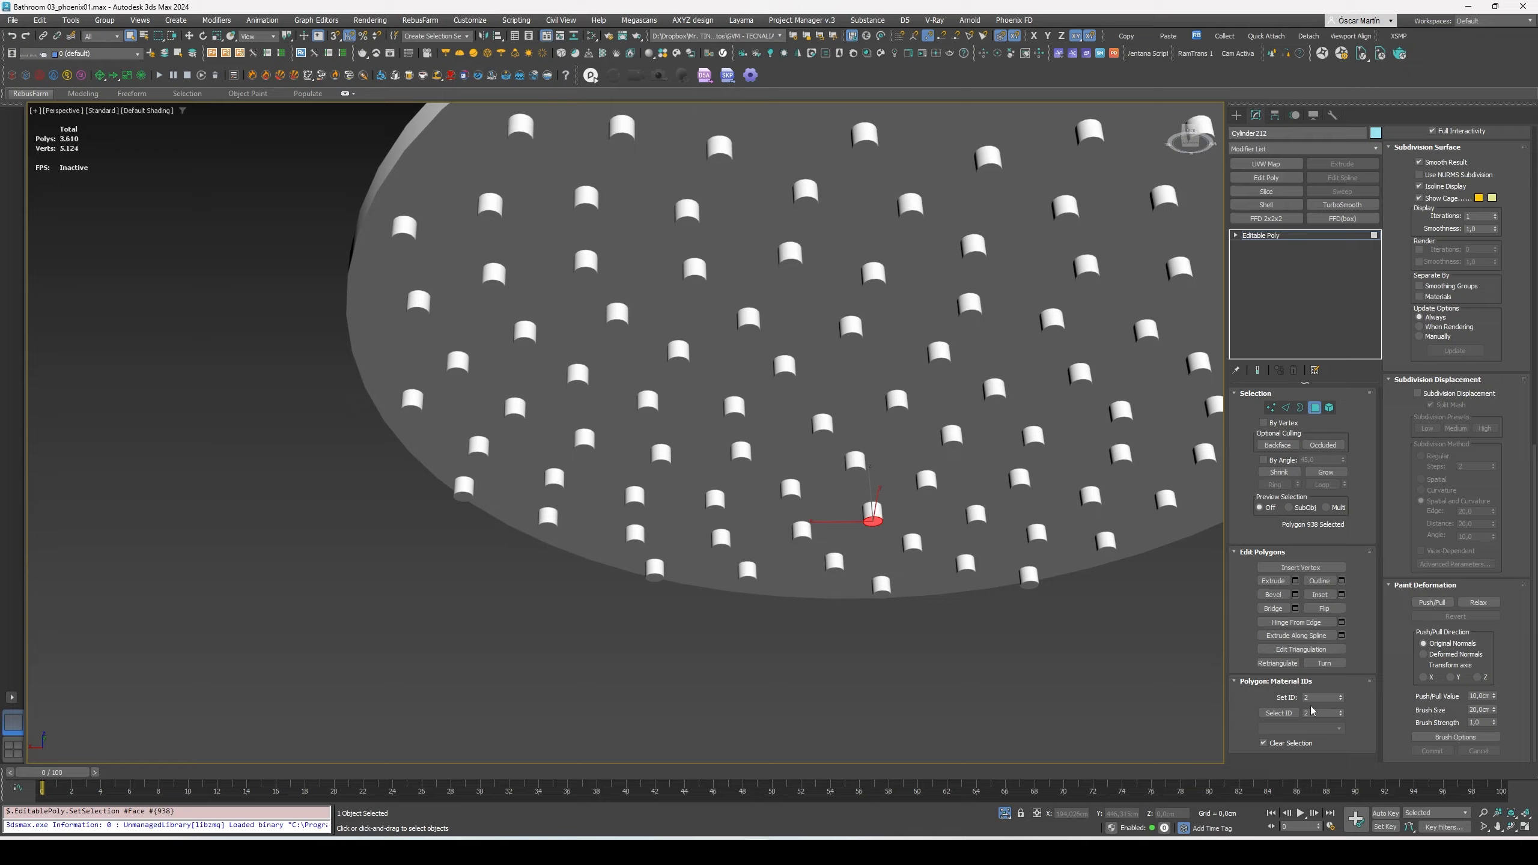
click(1274, 714)
scroll(1060, 619, down, 5)
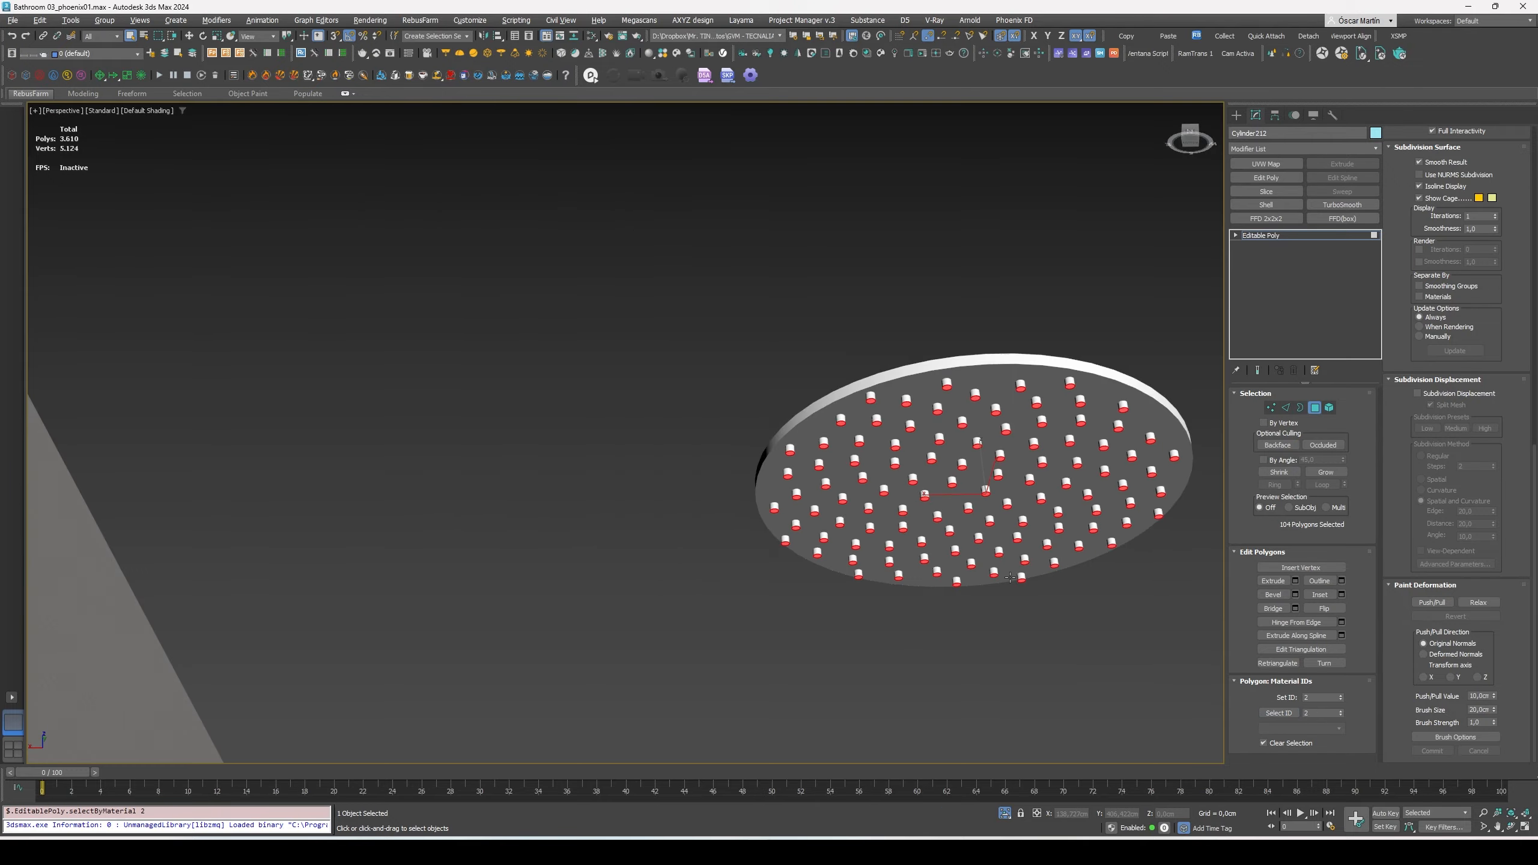
alt+middle_drag(1059, 619, 1032, 652)
scroll(1030, 650, up, 5)
Examine the selected nozzle outlet polygons in wireframe, then return the shower head to whole-object level.
key(F3)
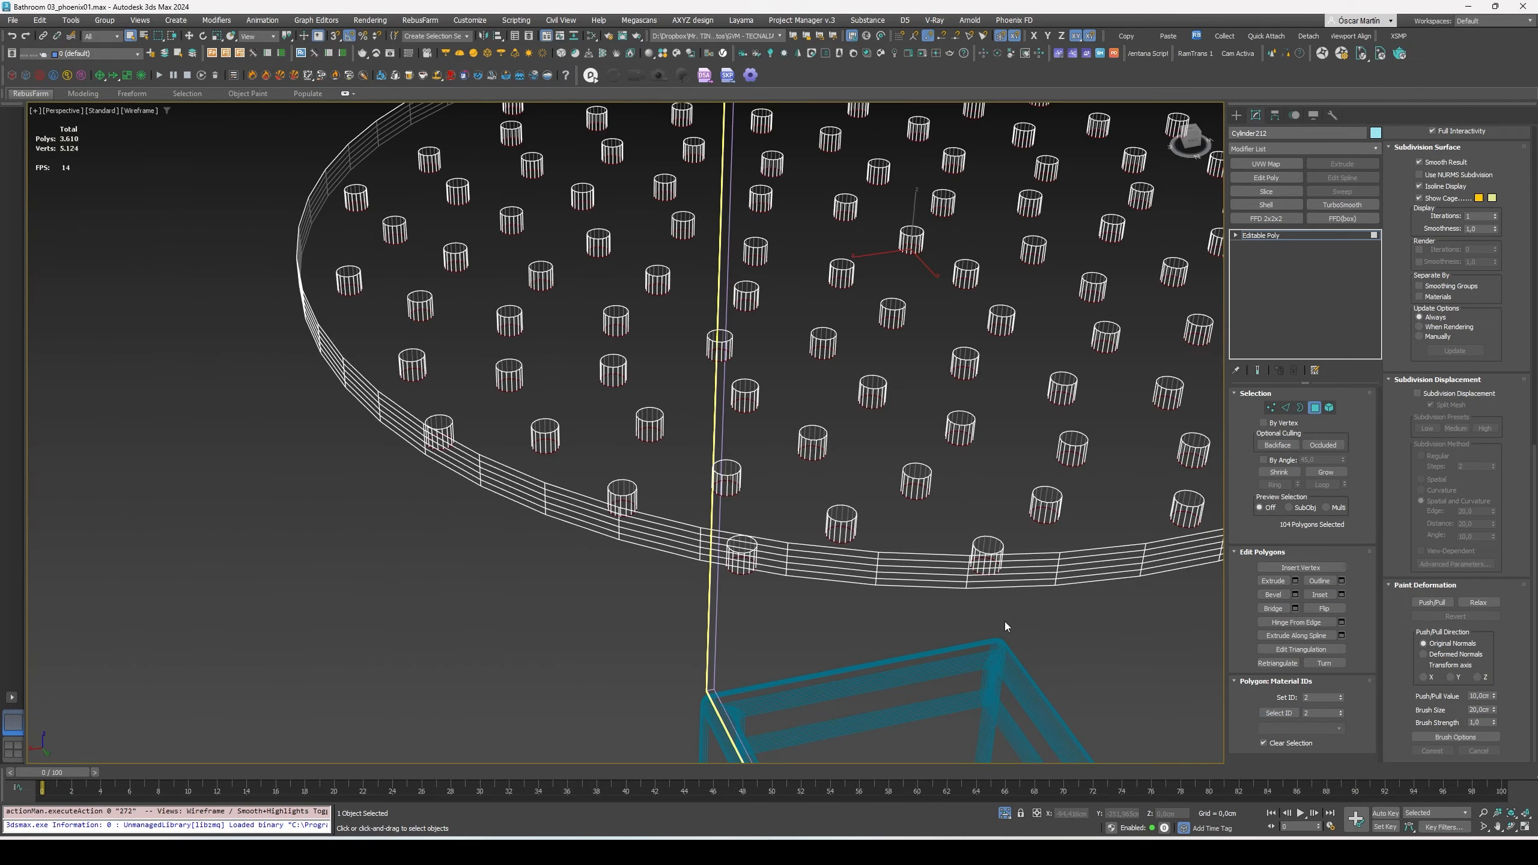
mouse_move(882, 584)
middle_down()
mouse_move(799, 676)
mouse_move(793, 599)
middle_up()
key(F2)
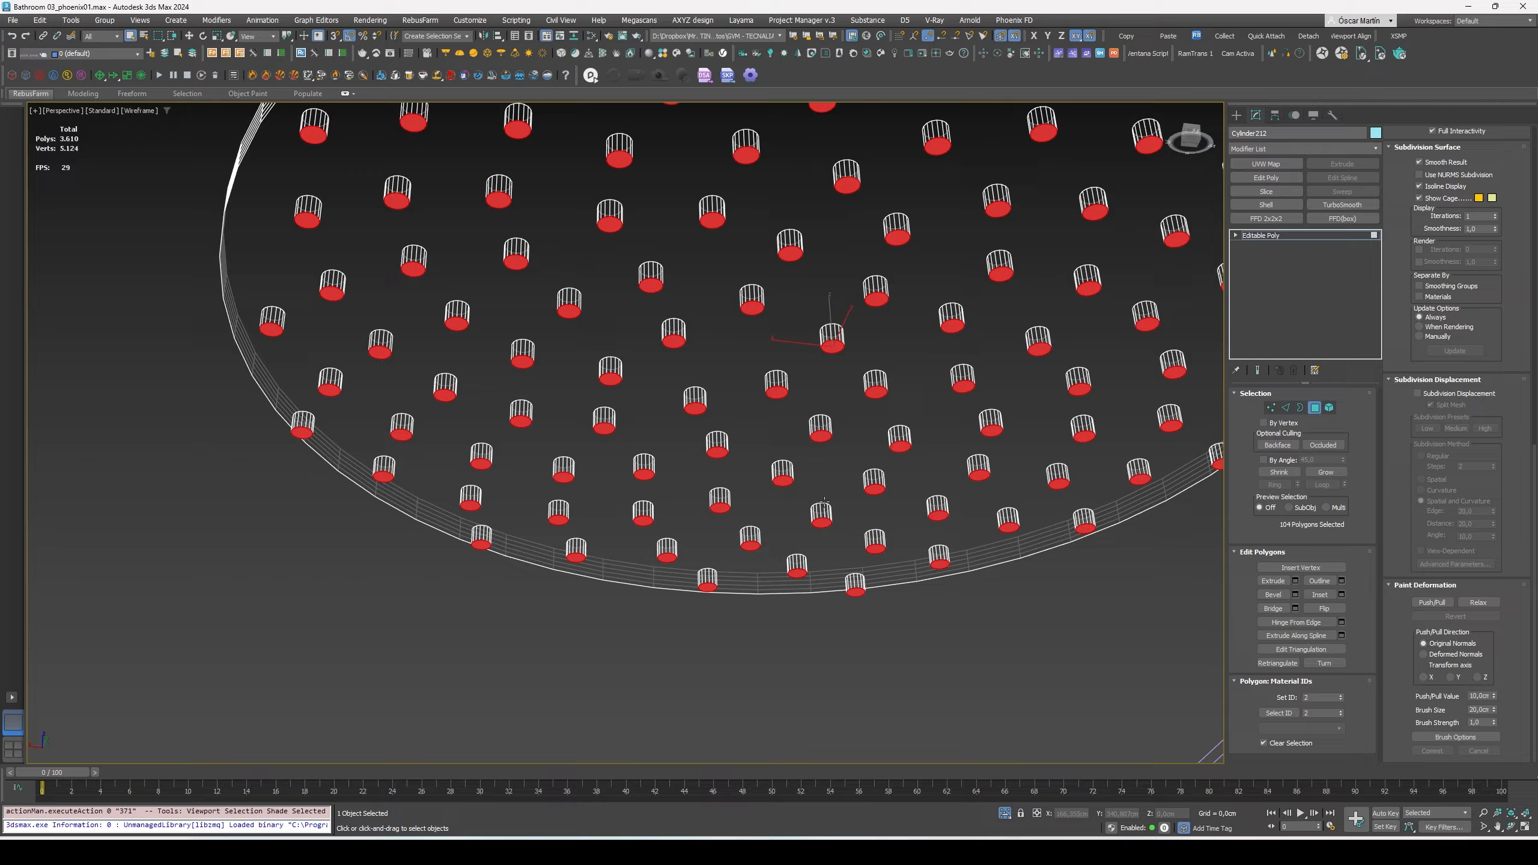
alt+middle_drag(824, 500, 847, 588)
scroll(847, 588, up, 4)
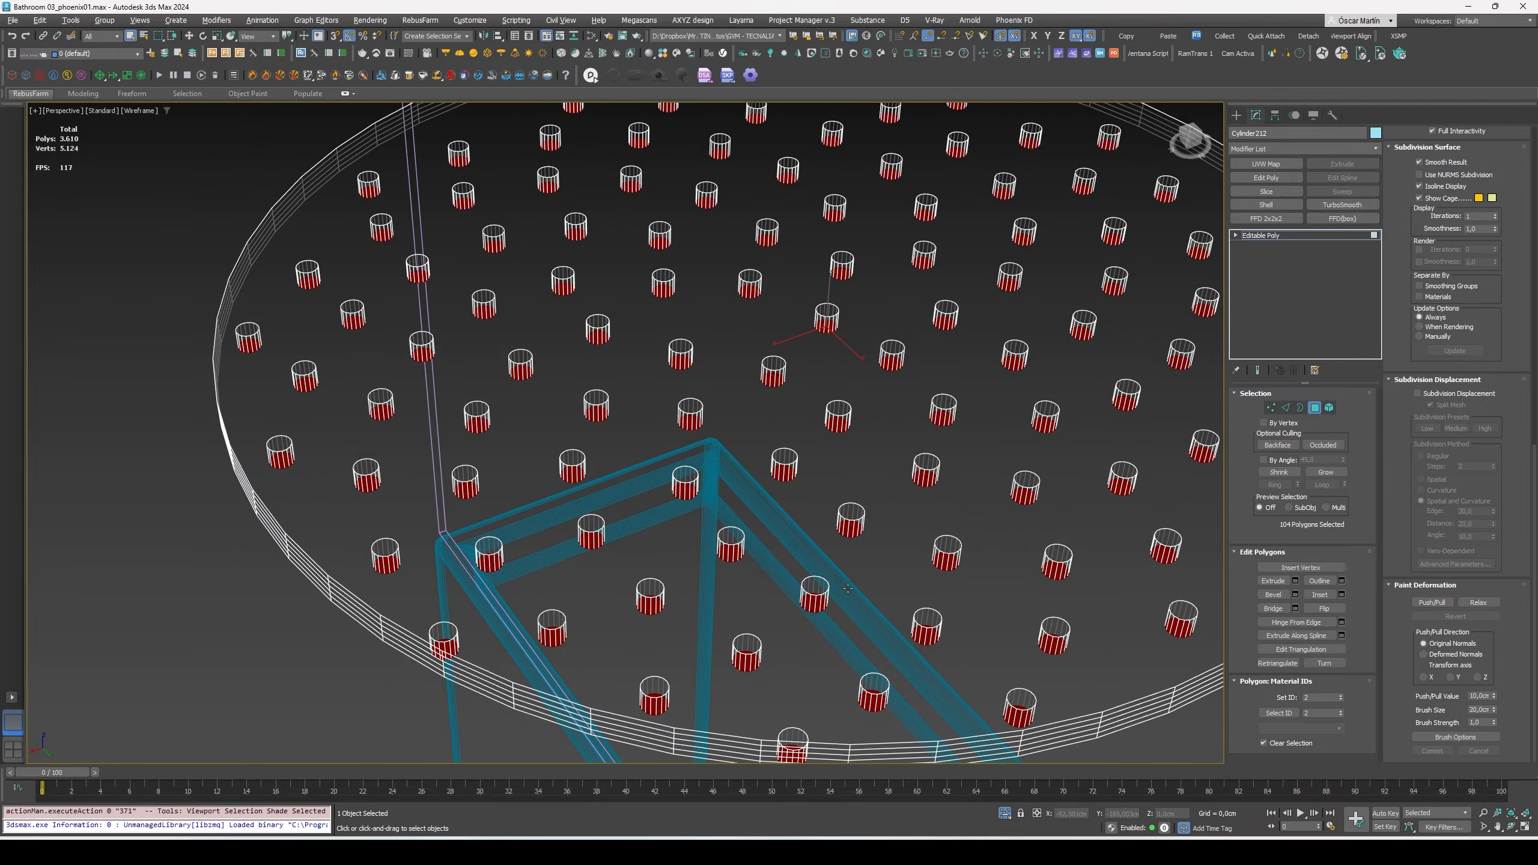
click(1290, 234)
scroll(593, 500, down, 6)
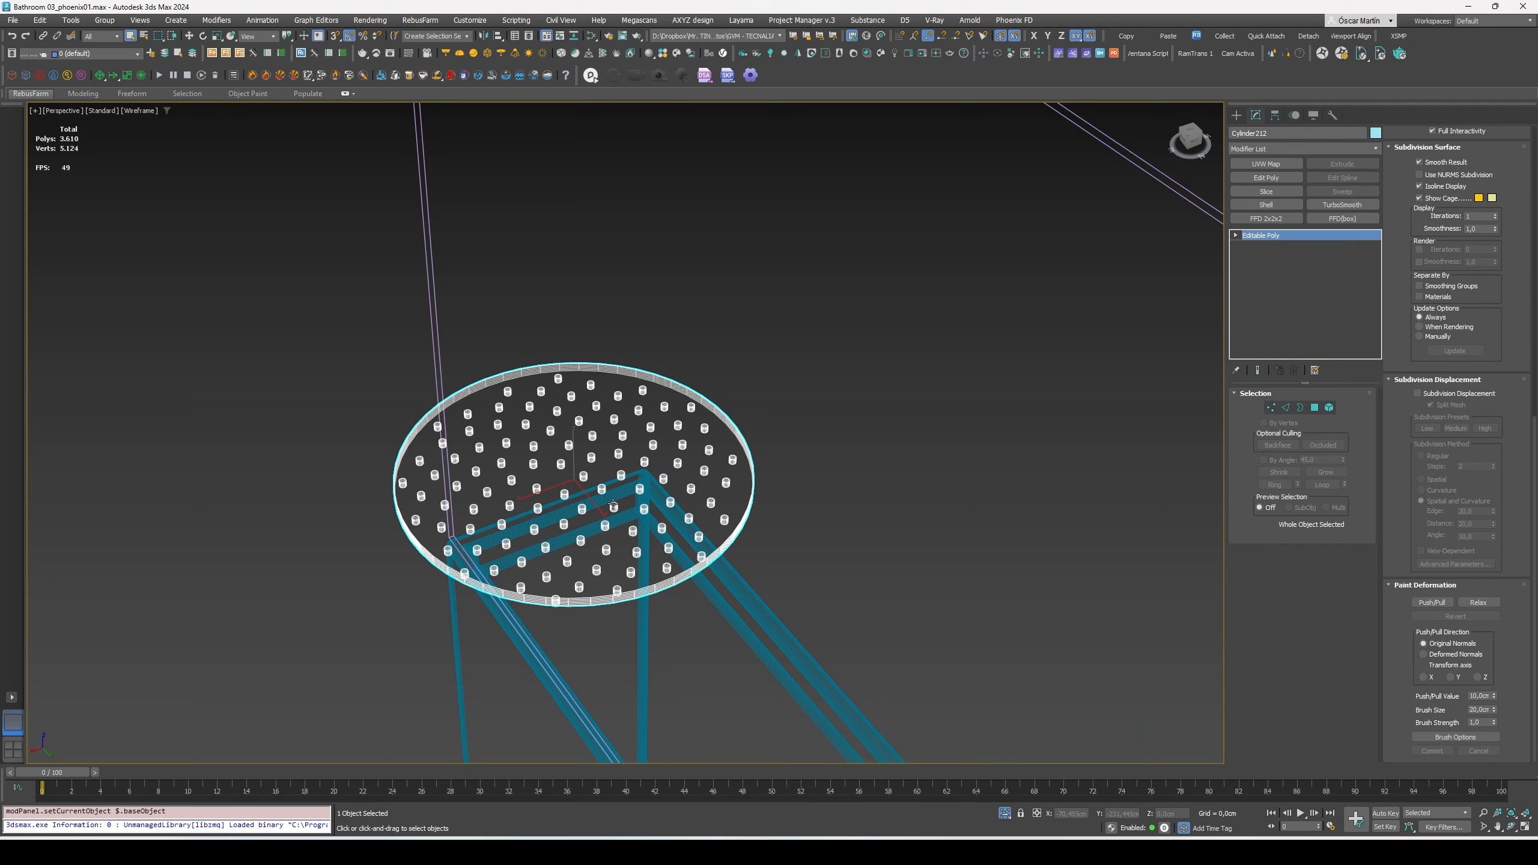
Deselect the shower head and place a Phoenix liquid source in the empty space beside it.
scroll(666, 514, down, 5)
alt+middle_drag(666, 514, 588, 605)
click(326, 322)
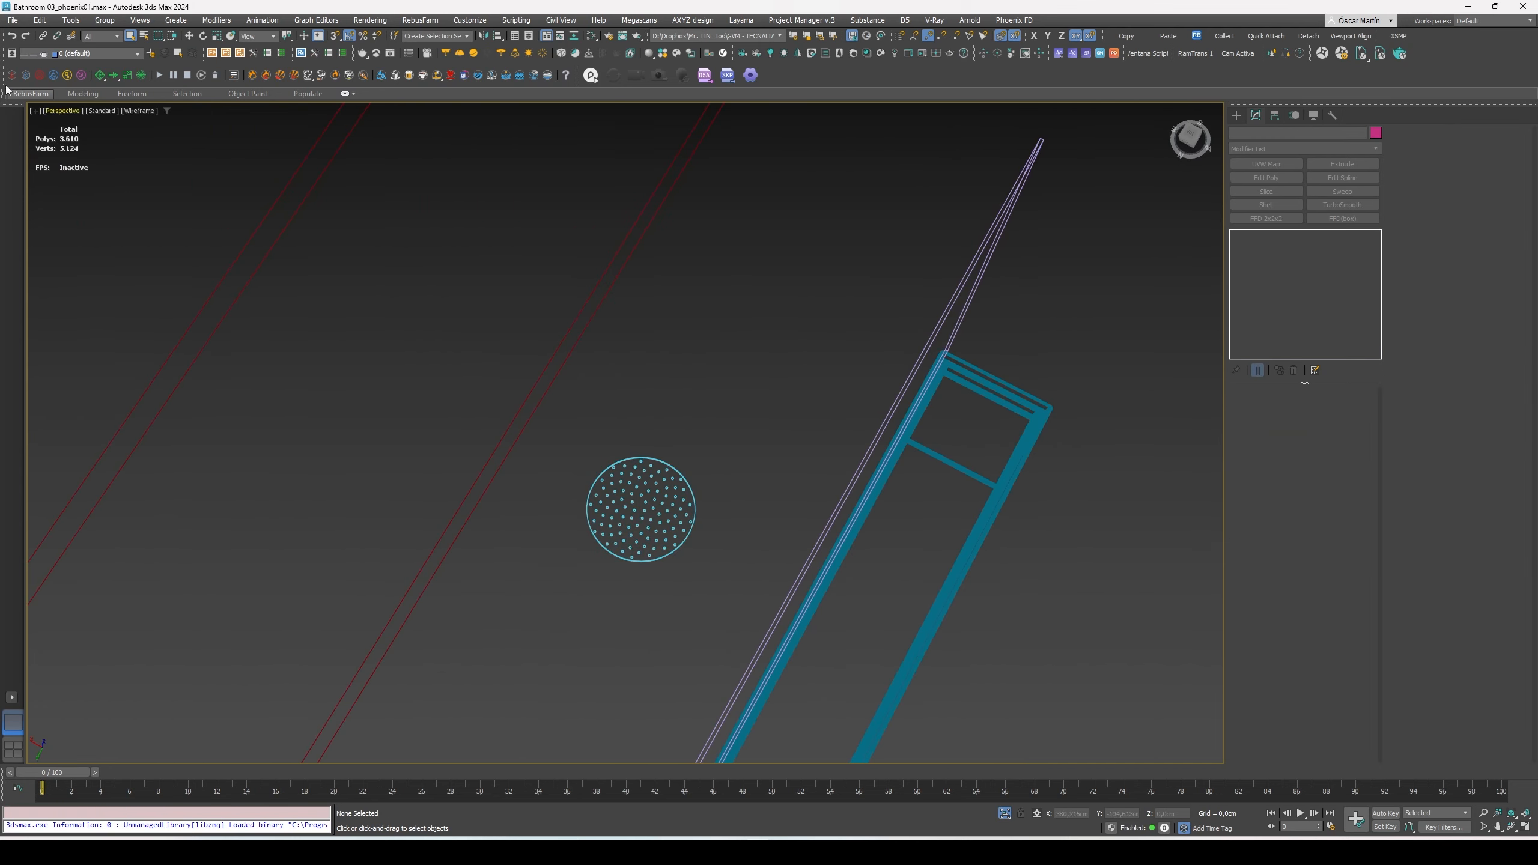
click(51, 77)
drag(785, 342, 794, 391)
right_click(795, 391)
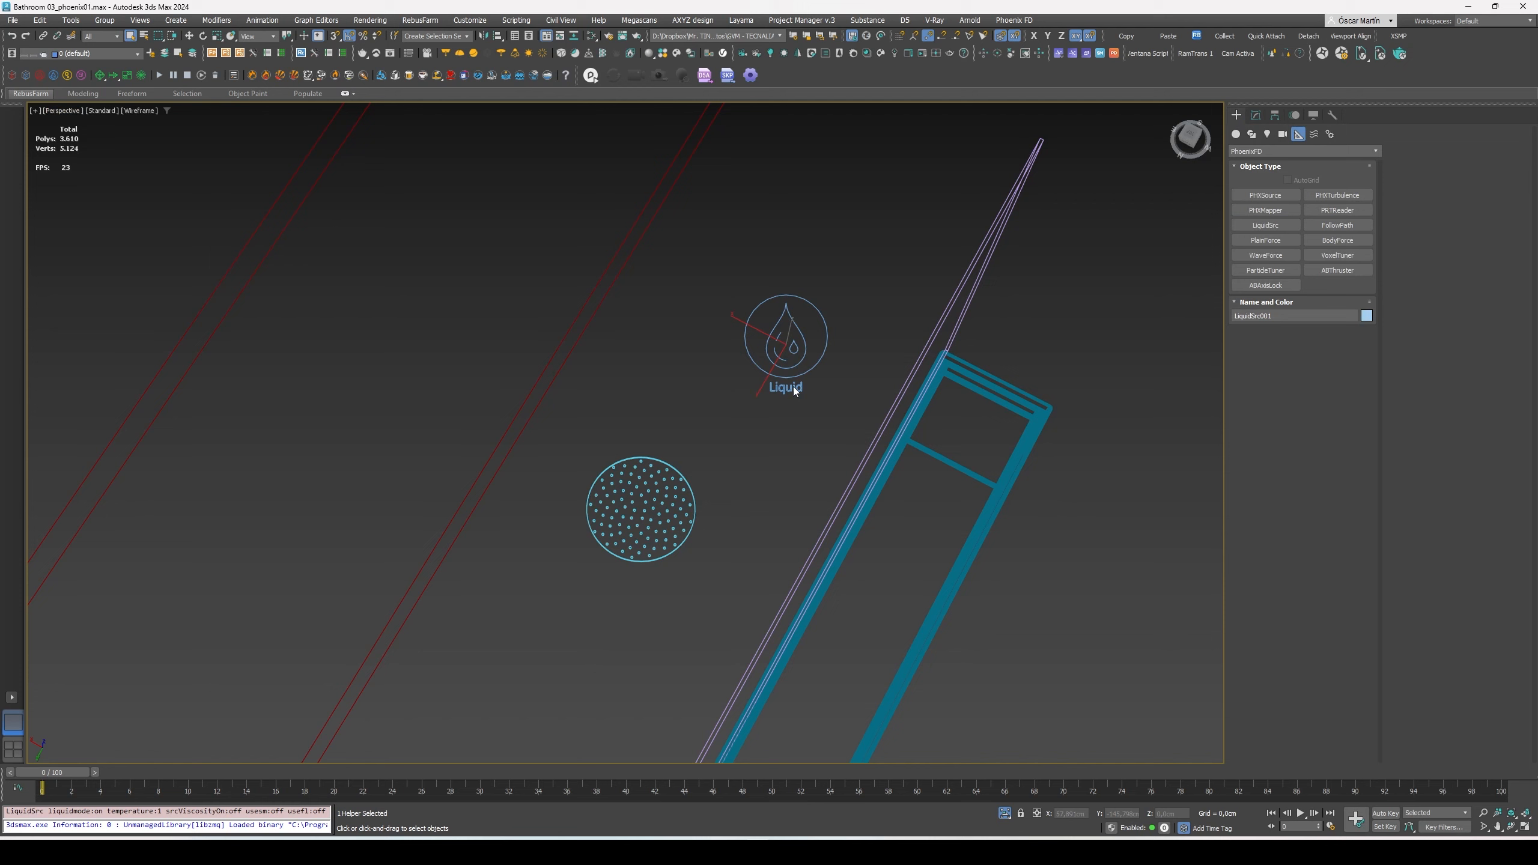
Add the shower head object to the liquid source's emitter nodes.
click(1255, 115)
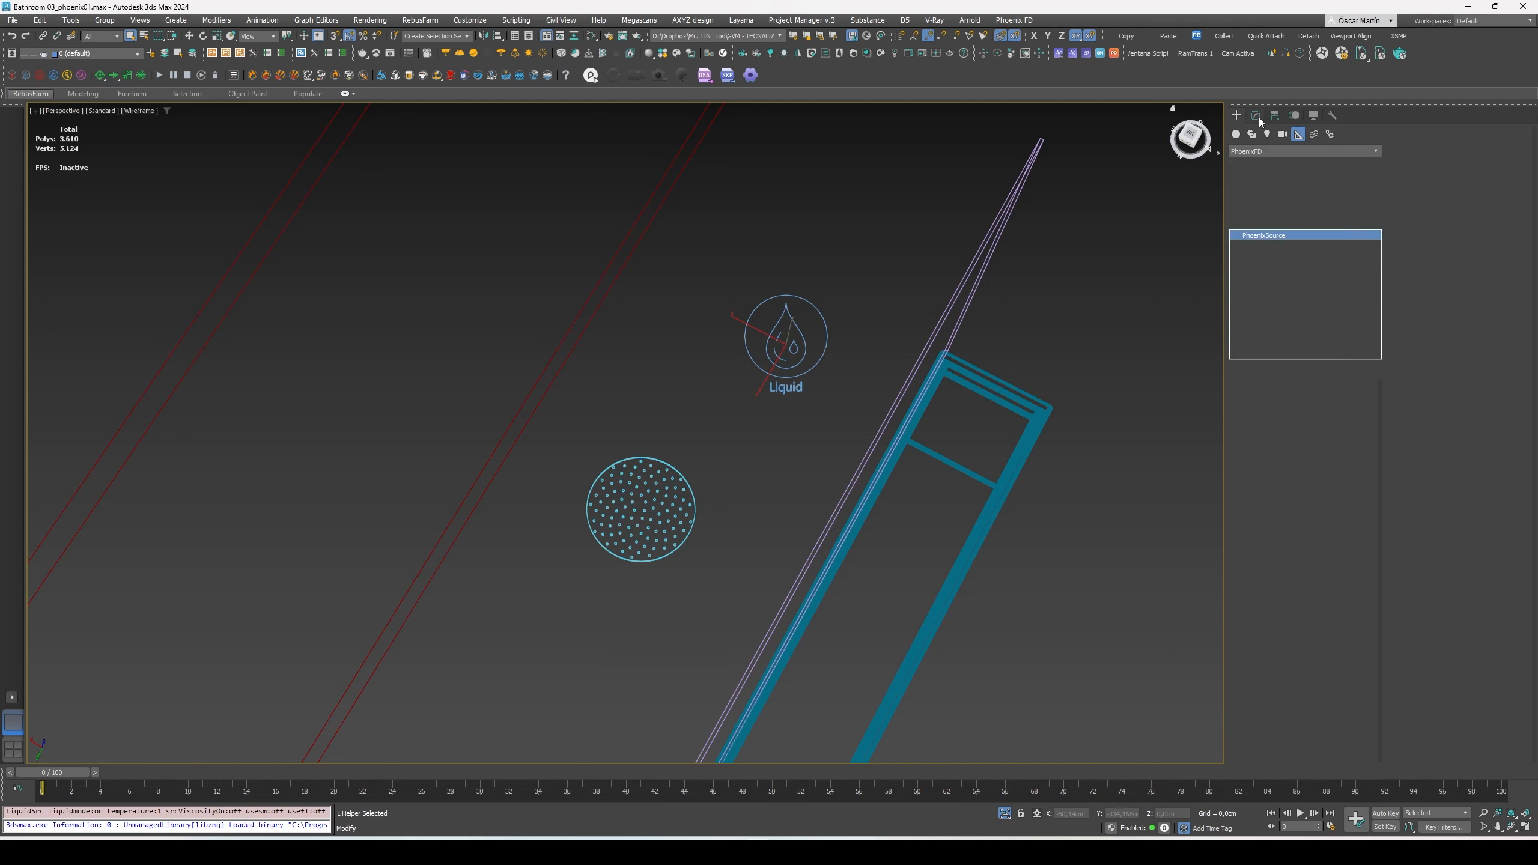
click(1267, 486)
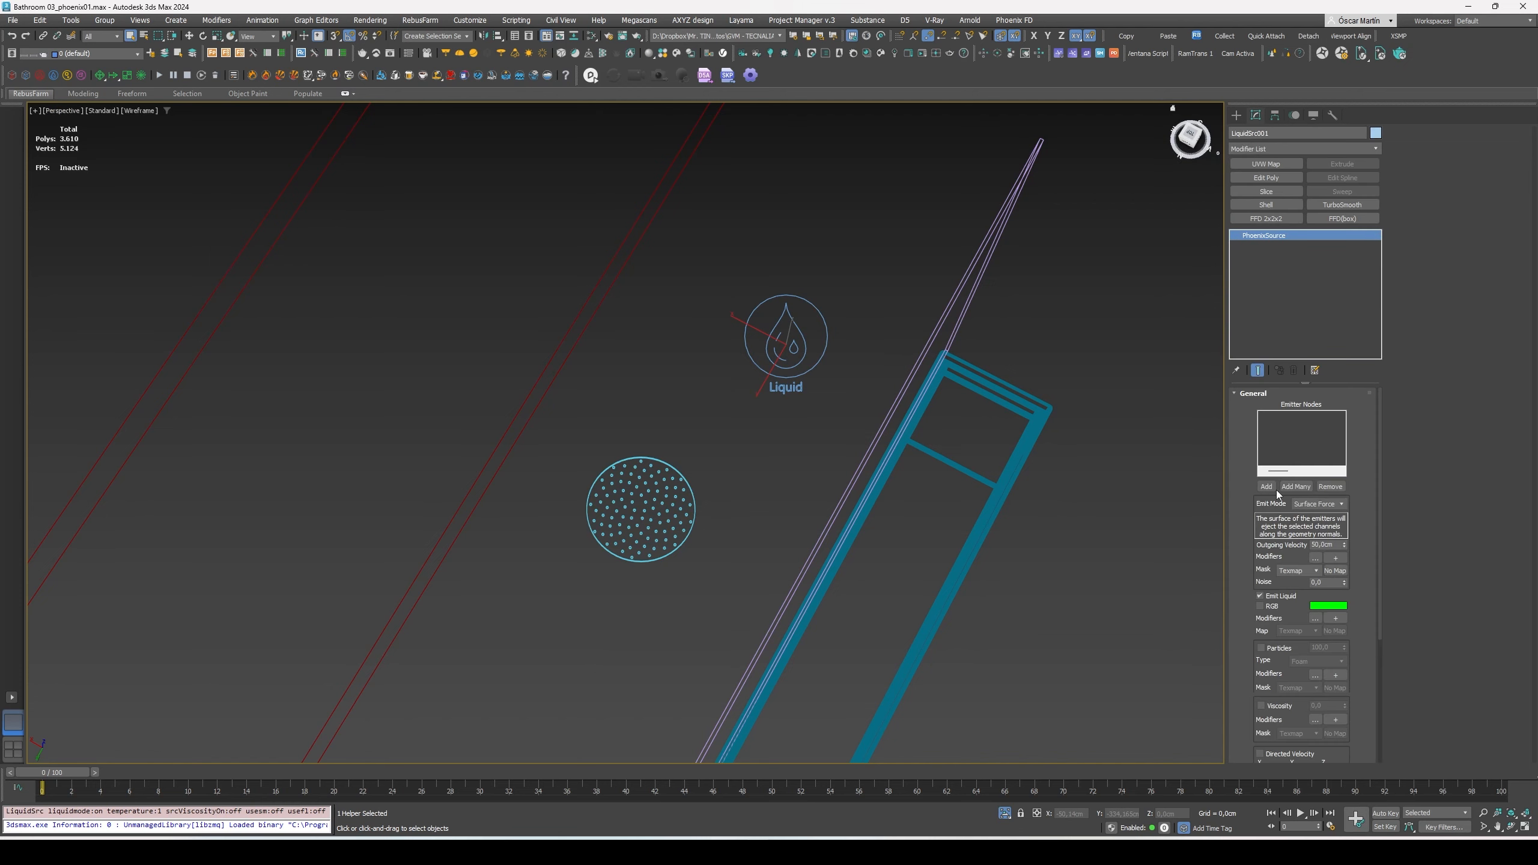
click(685, 501)
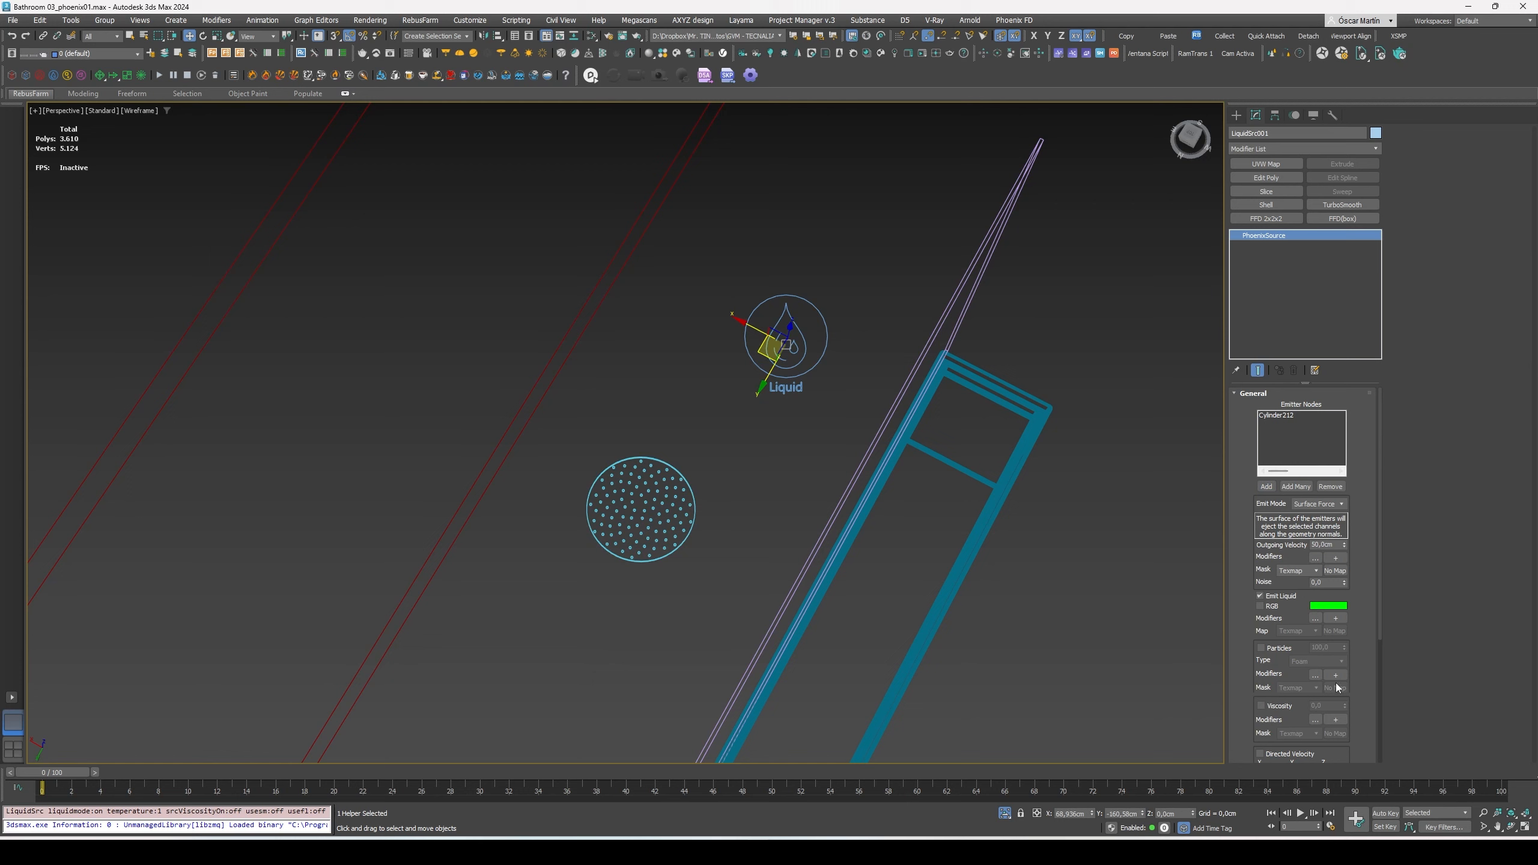
Set the liquid source's Polygon ID to 2 so that only the nozzle faces emit.
scroll(1357, 587, down, 3)
scroll(1356, 587, down, 8)
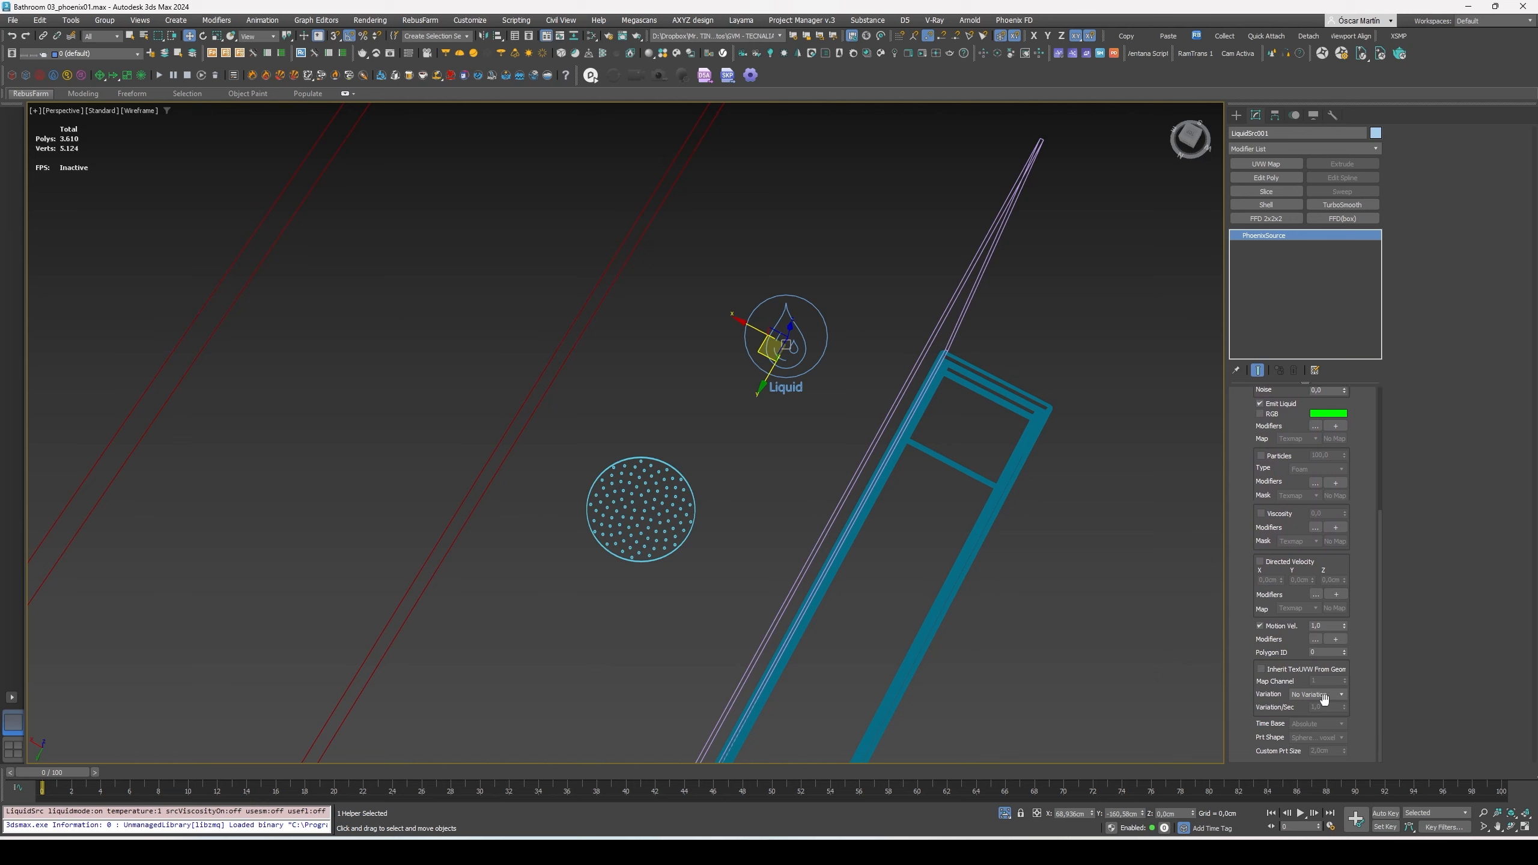
double_click(1322, 652)
text(2)
key(Return)
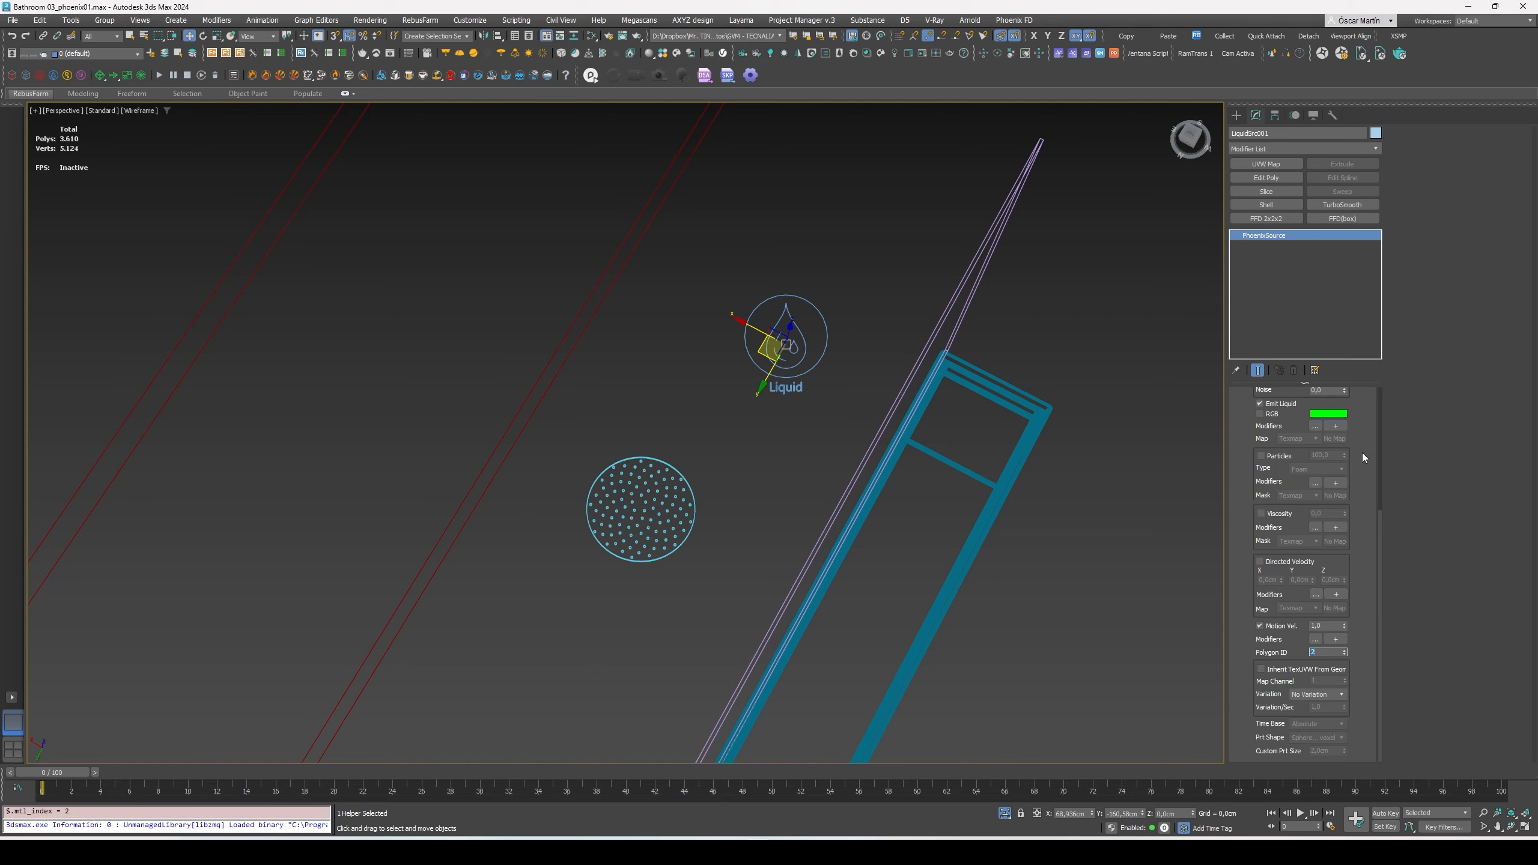
drag(1362, 452, 1342, 610)
Create a Phoenix LiquidSim container around the shower area, about 140 × 248 cm at the base and 260 cm high.
alt+middle_drag(870, 605, 1147, 651)
scroll(1341, 497, down, 5)
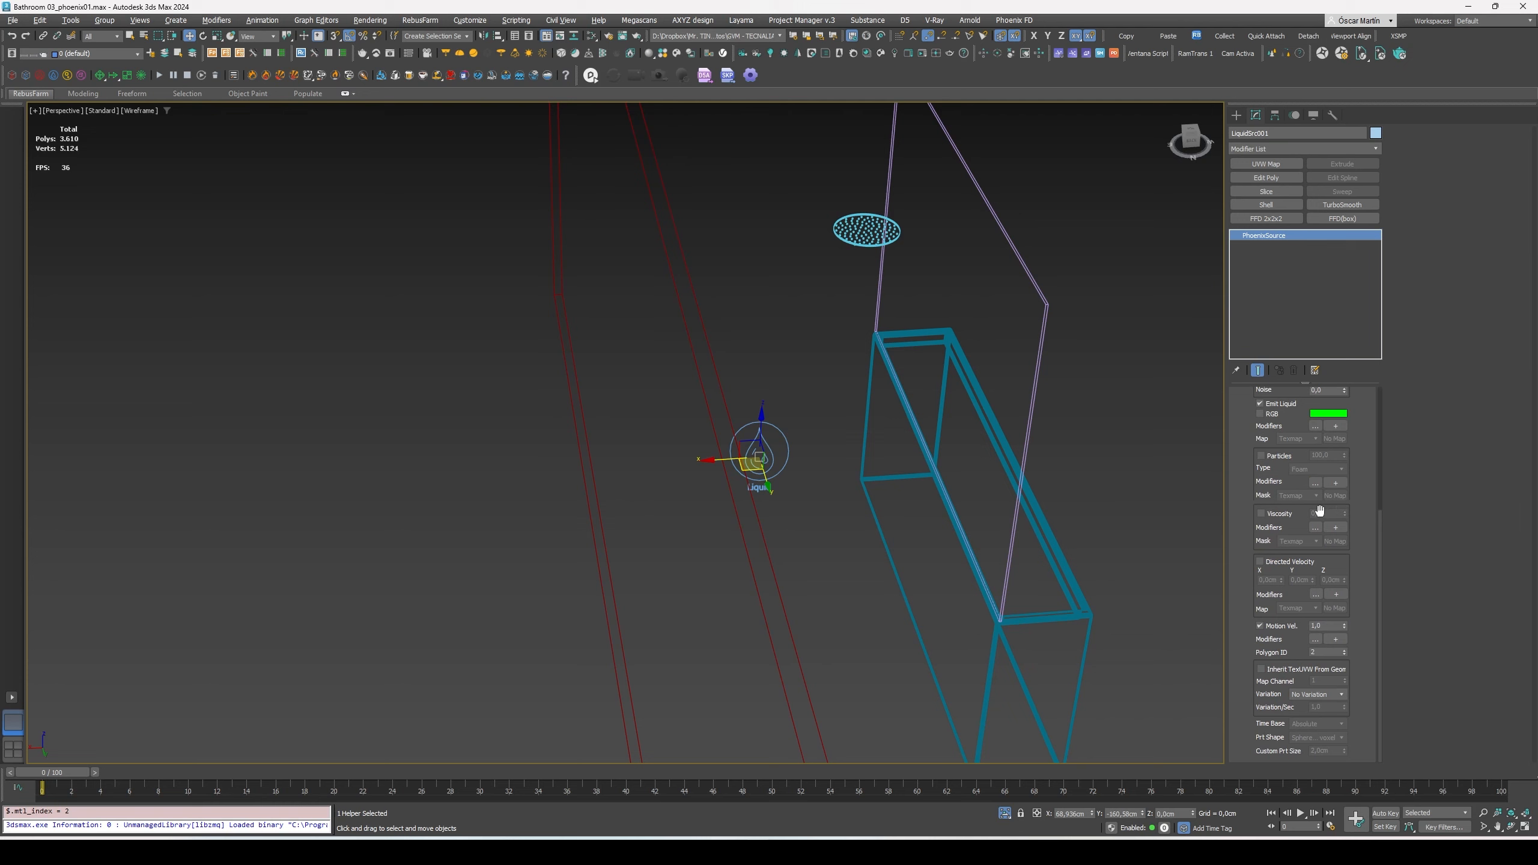
click(26, 75)
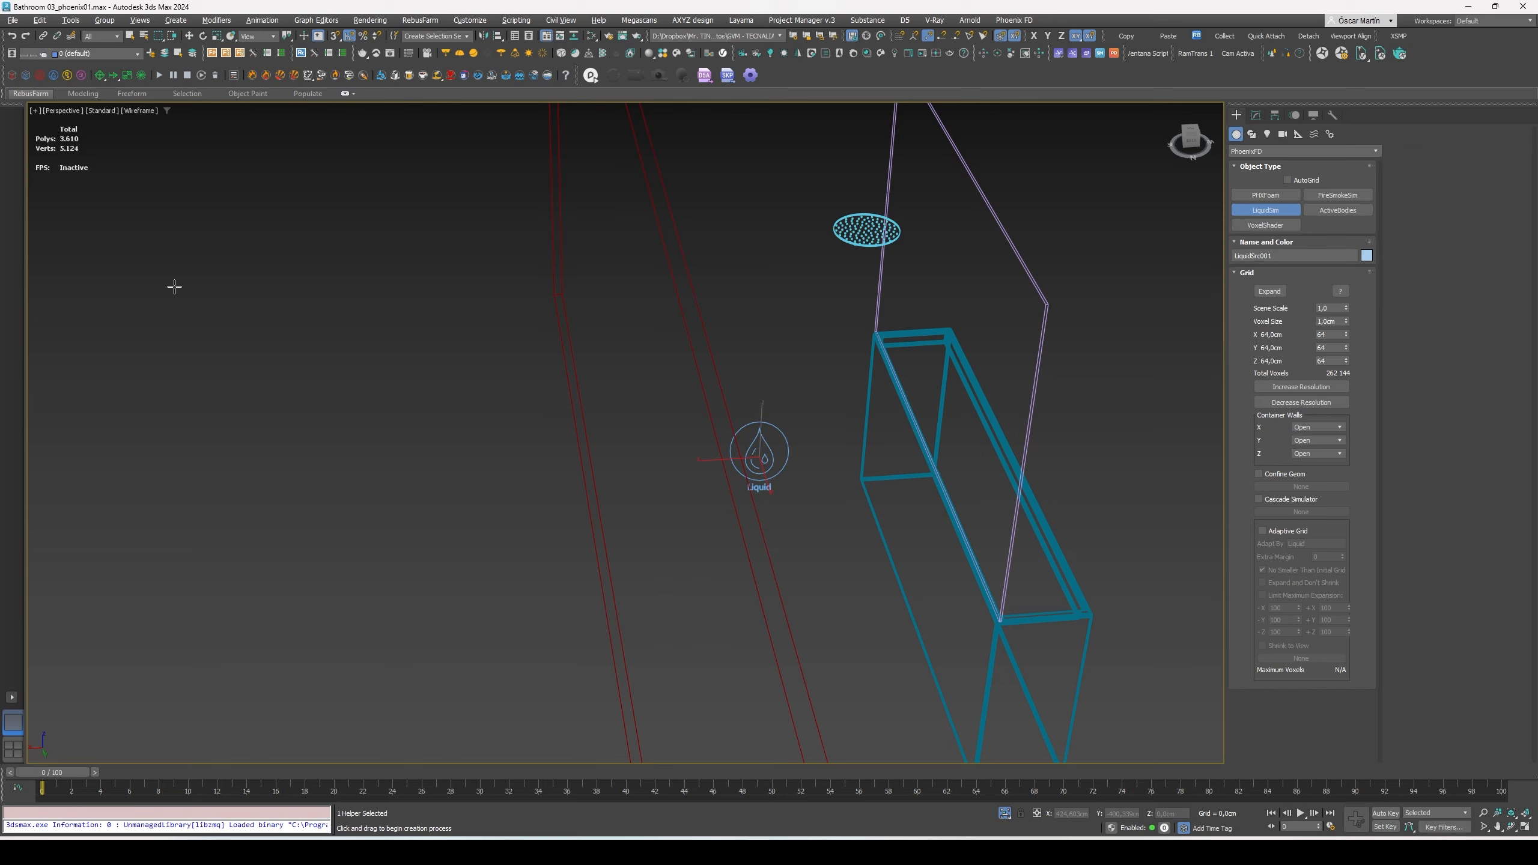
scroll(1062, 694, down, 3)
alt+middle_drag(999, 636, 971, 496)
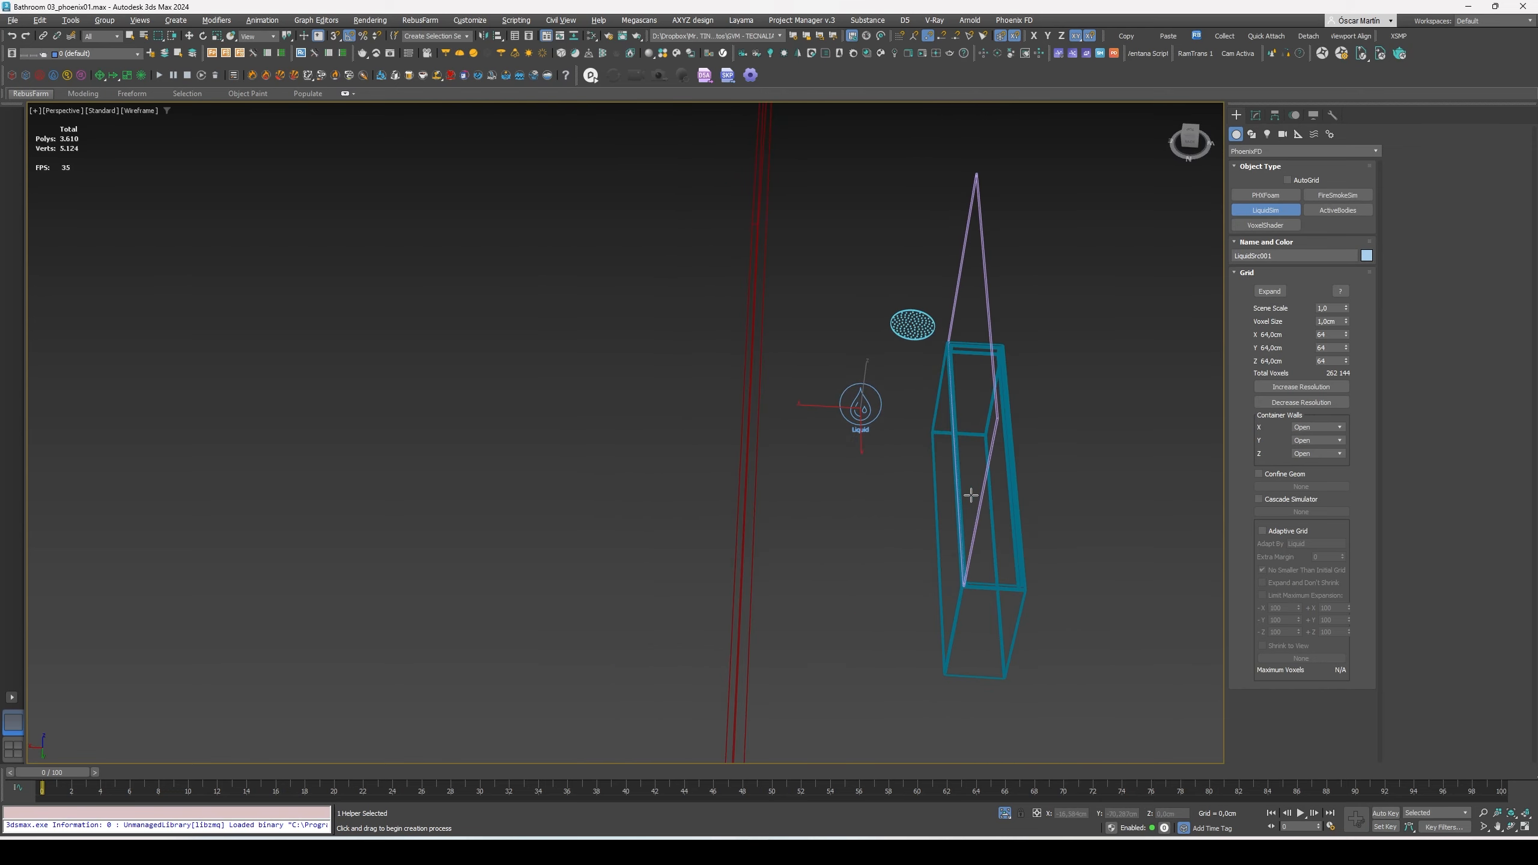
drag(932, 431, 751, 663)
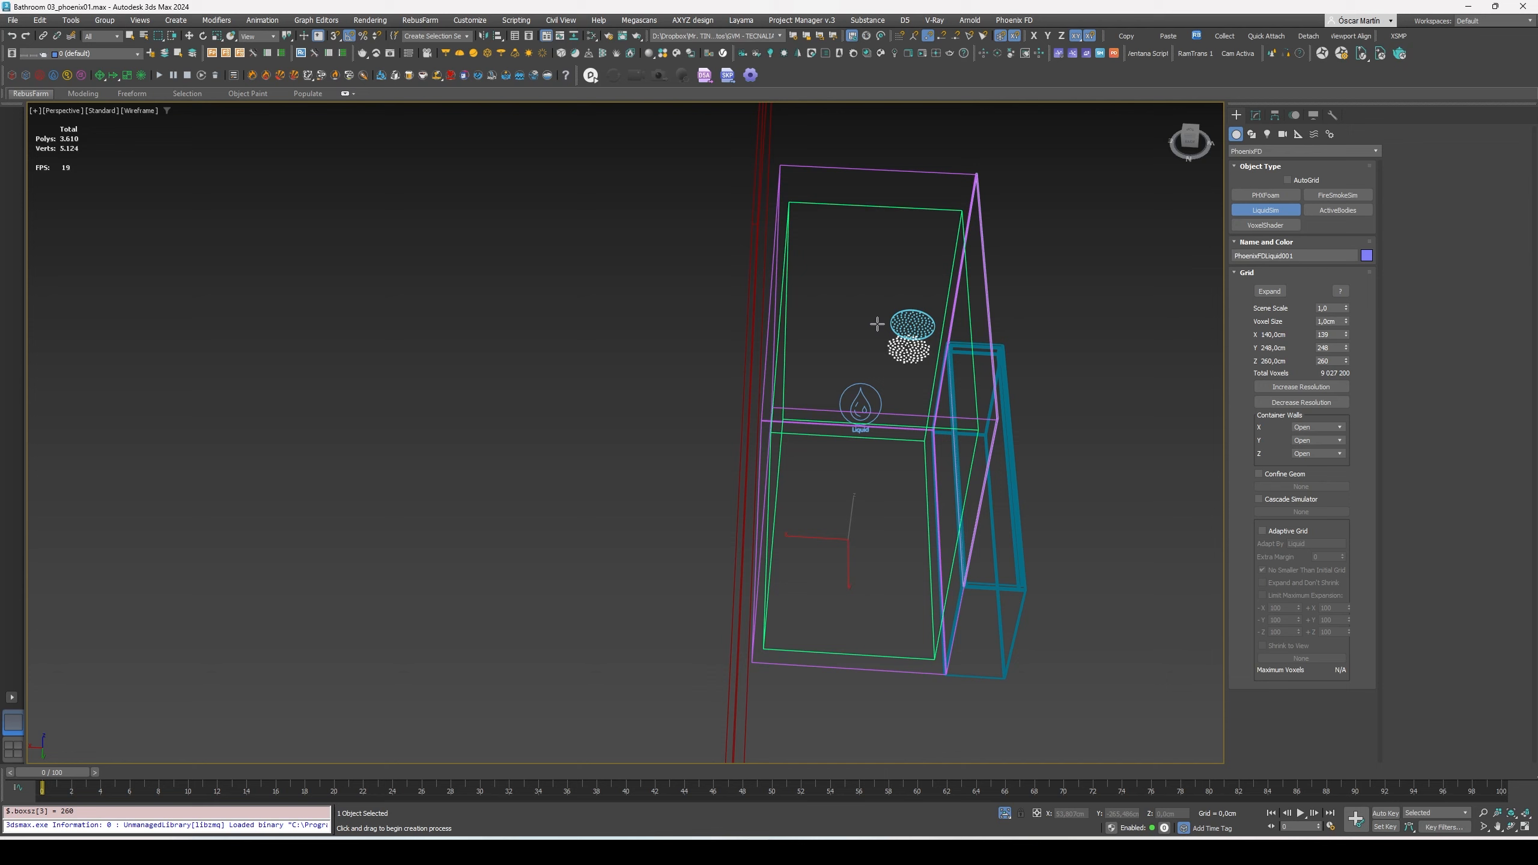
Examine the liquid container in front view around the shower head nozzles, with its simulation and grid settings open.
alt+middle_drag(892, 376, 894, 339)
key(w)
key(f)
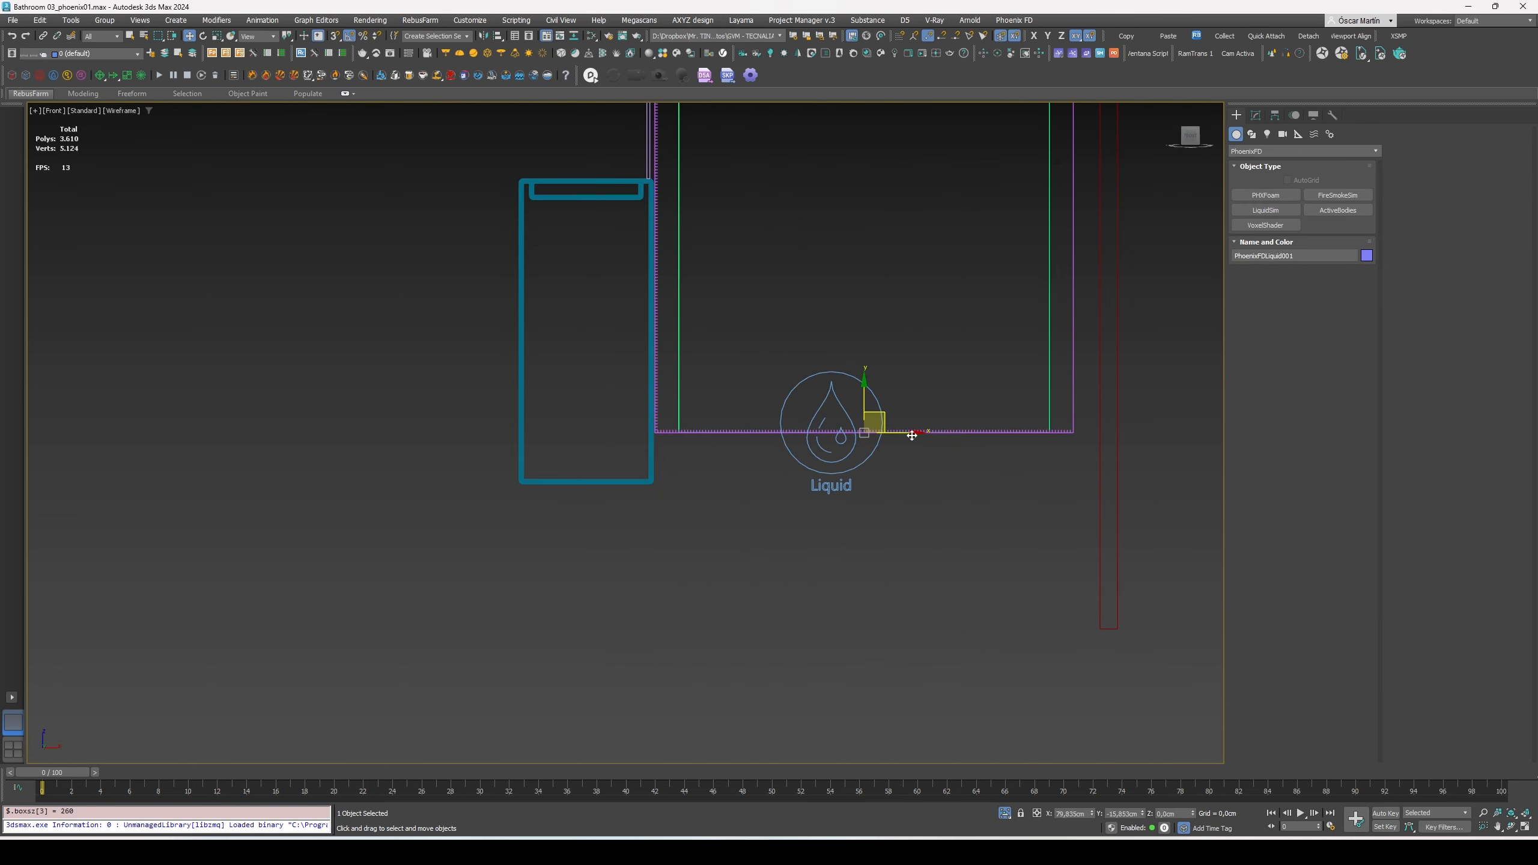
key(z)
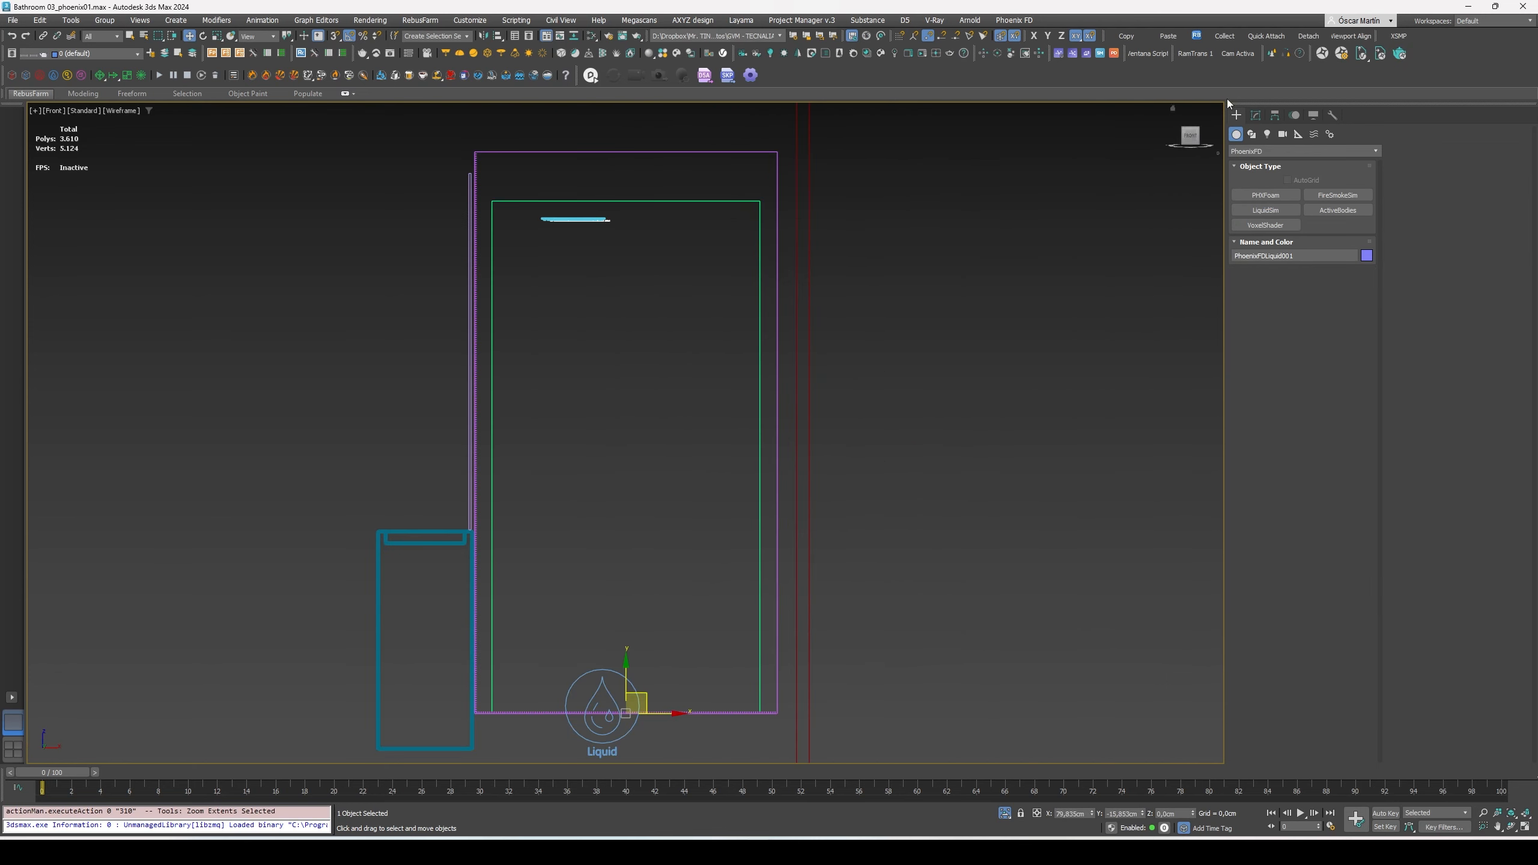
click(1255, 116)
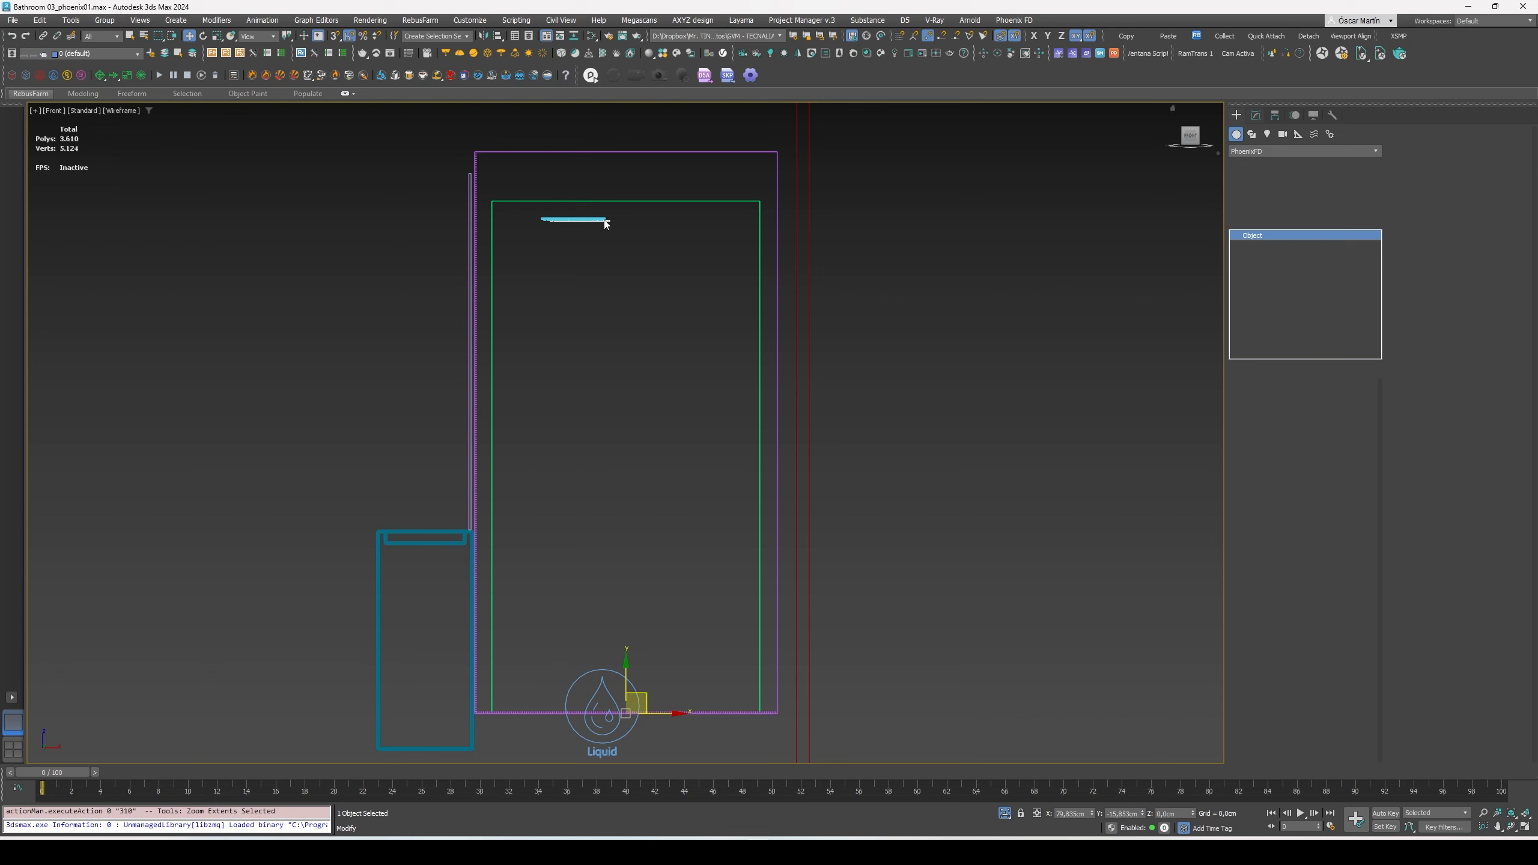
scroll(605, 224, up, 10)
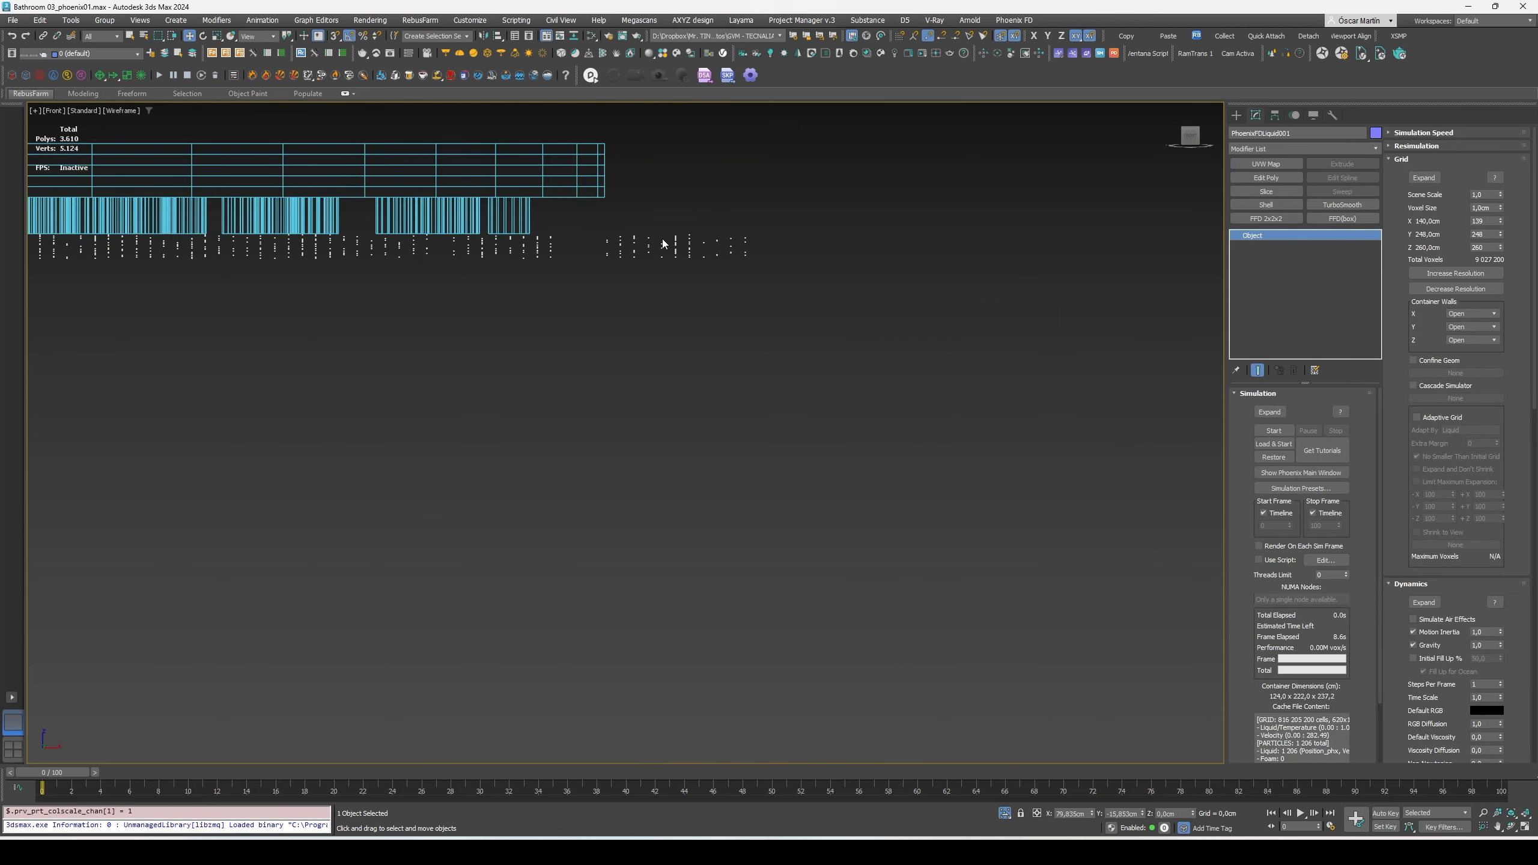
scroll(664, 244, down, 12)
scroll(1350, 506, down, 1)
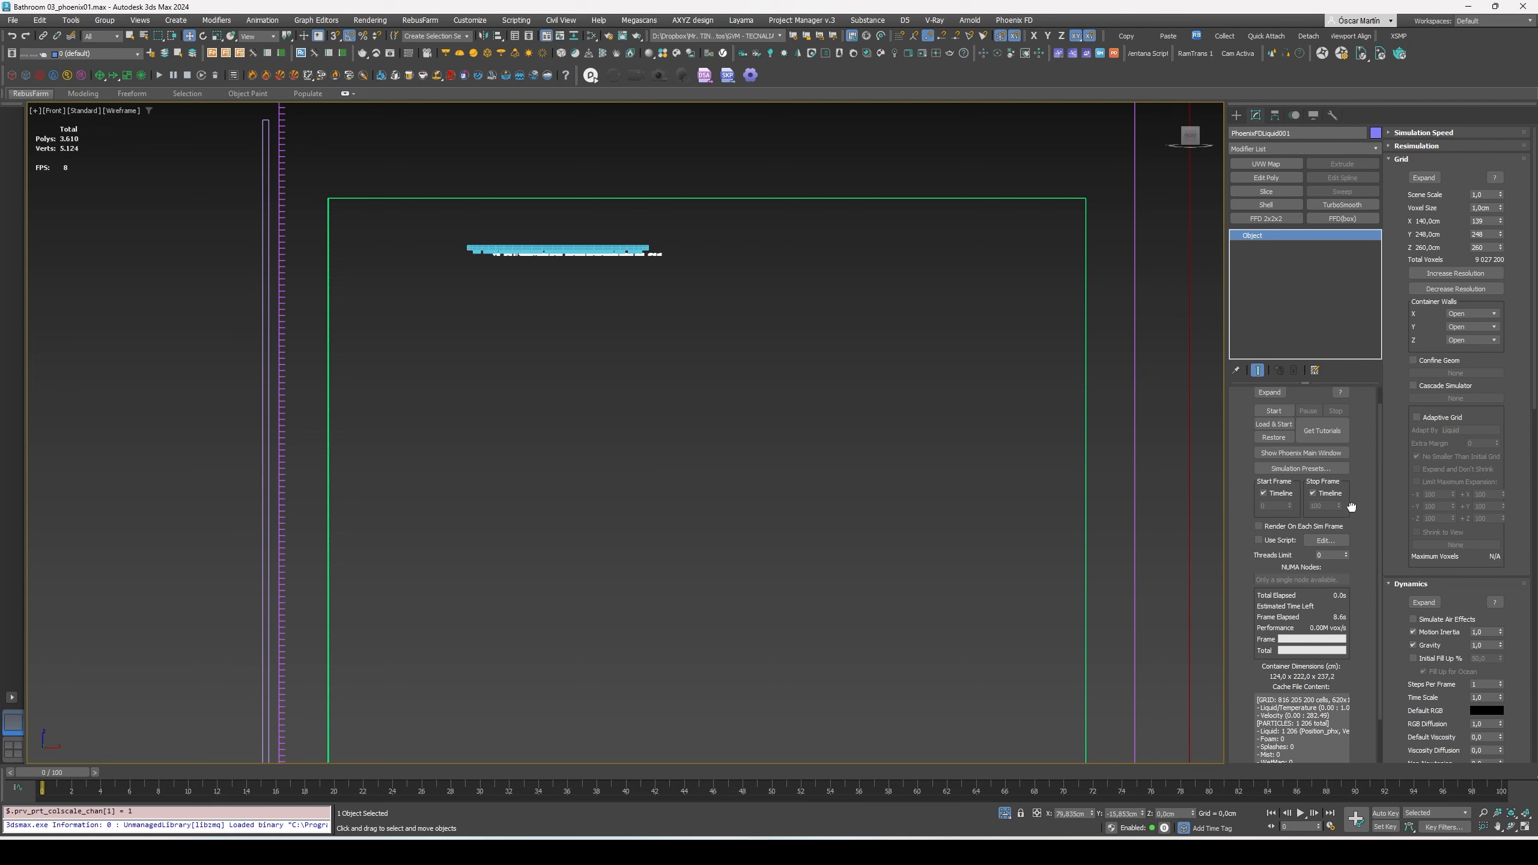
scroll(1351, 506, down, 3)
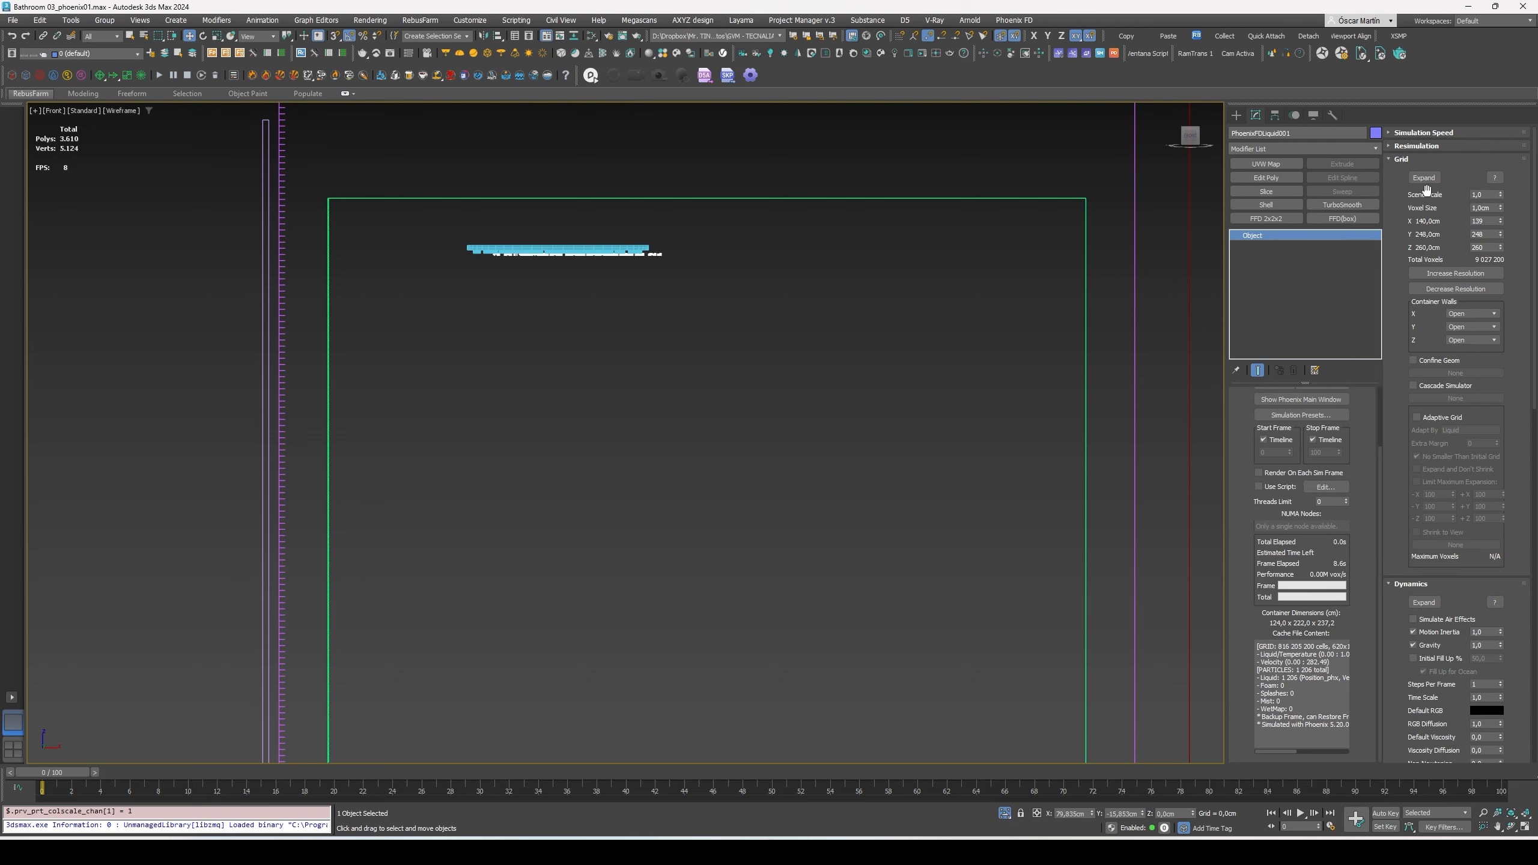
scroll(631, 343, down, 4)
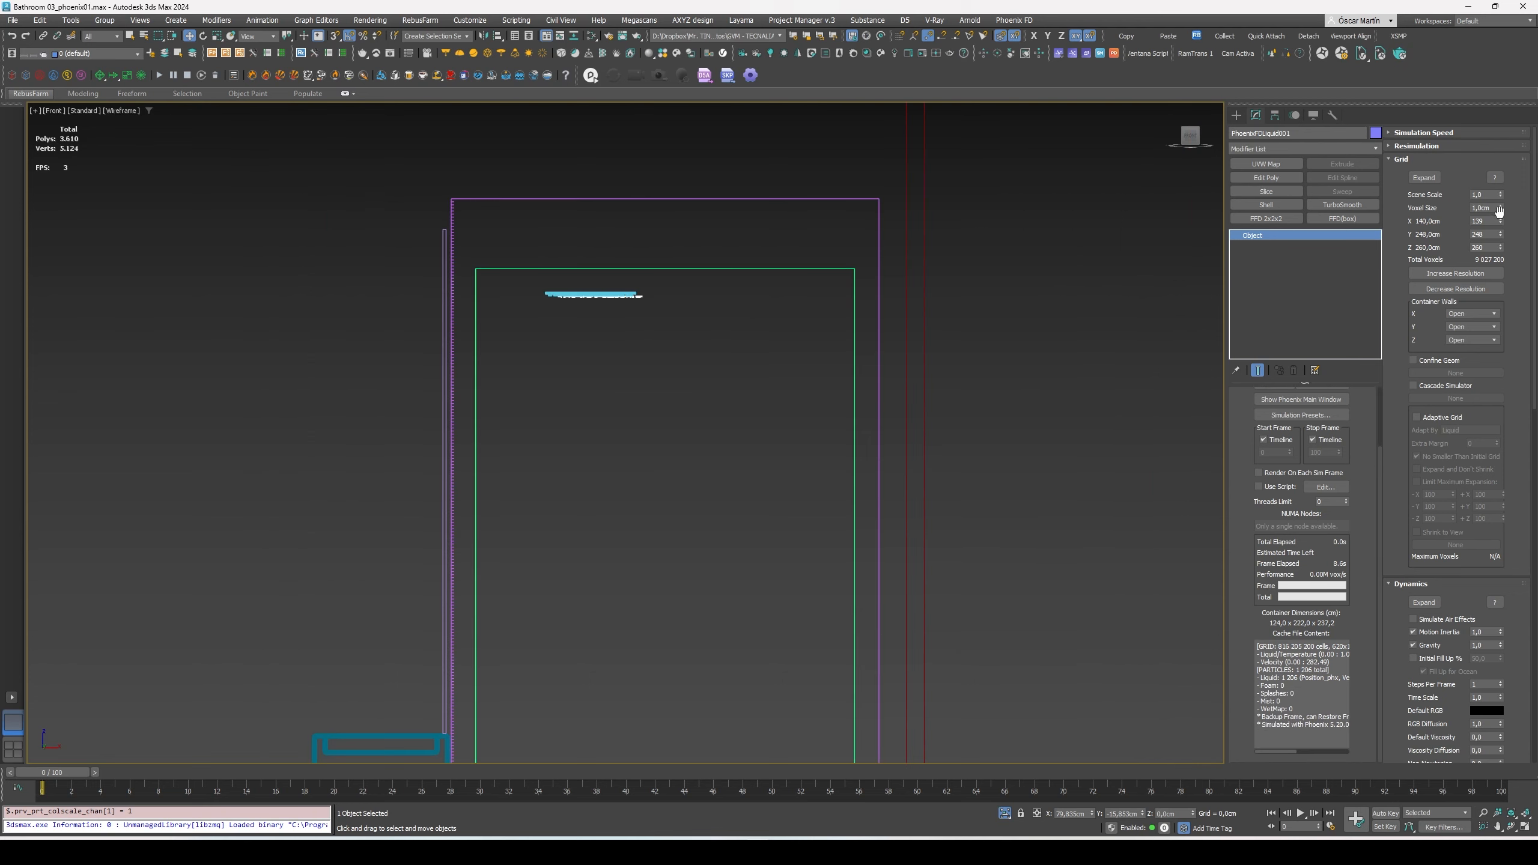
Resize the liquid grid to 141 × 238 × 232 voxels to fit the shower enclosure.
mouse_move(1500, 222)
mouse_down()
mouse_move(1500, 206)
mouse_move(1502, 255)
mouse_move(1502, 237)
mouse_move(1489, 245)
mouse_up()
alt+middle_drag(621, 378, 709, 412)
scroll(700, 398, down, 4)
drag(1500, 233, 1452, 86)
alt+middle_drag(817, 276, 824, 305)
scroll(615, 503, up, 3)
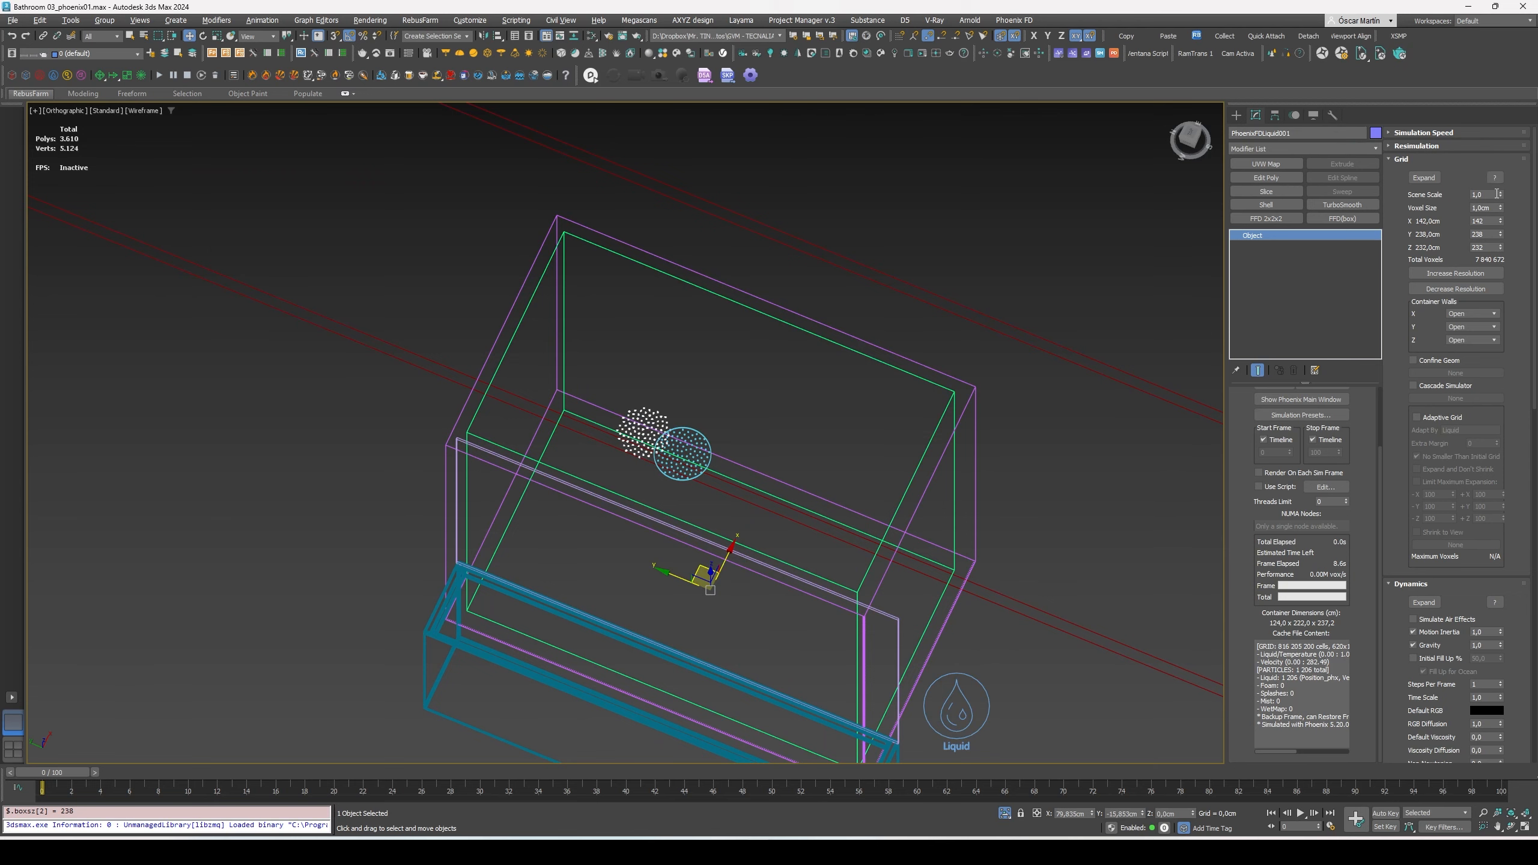
click(1499, 224)
alt+middle_drag(945, 424, 686, 364)
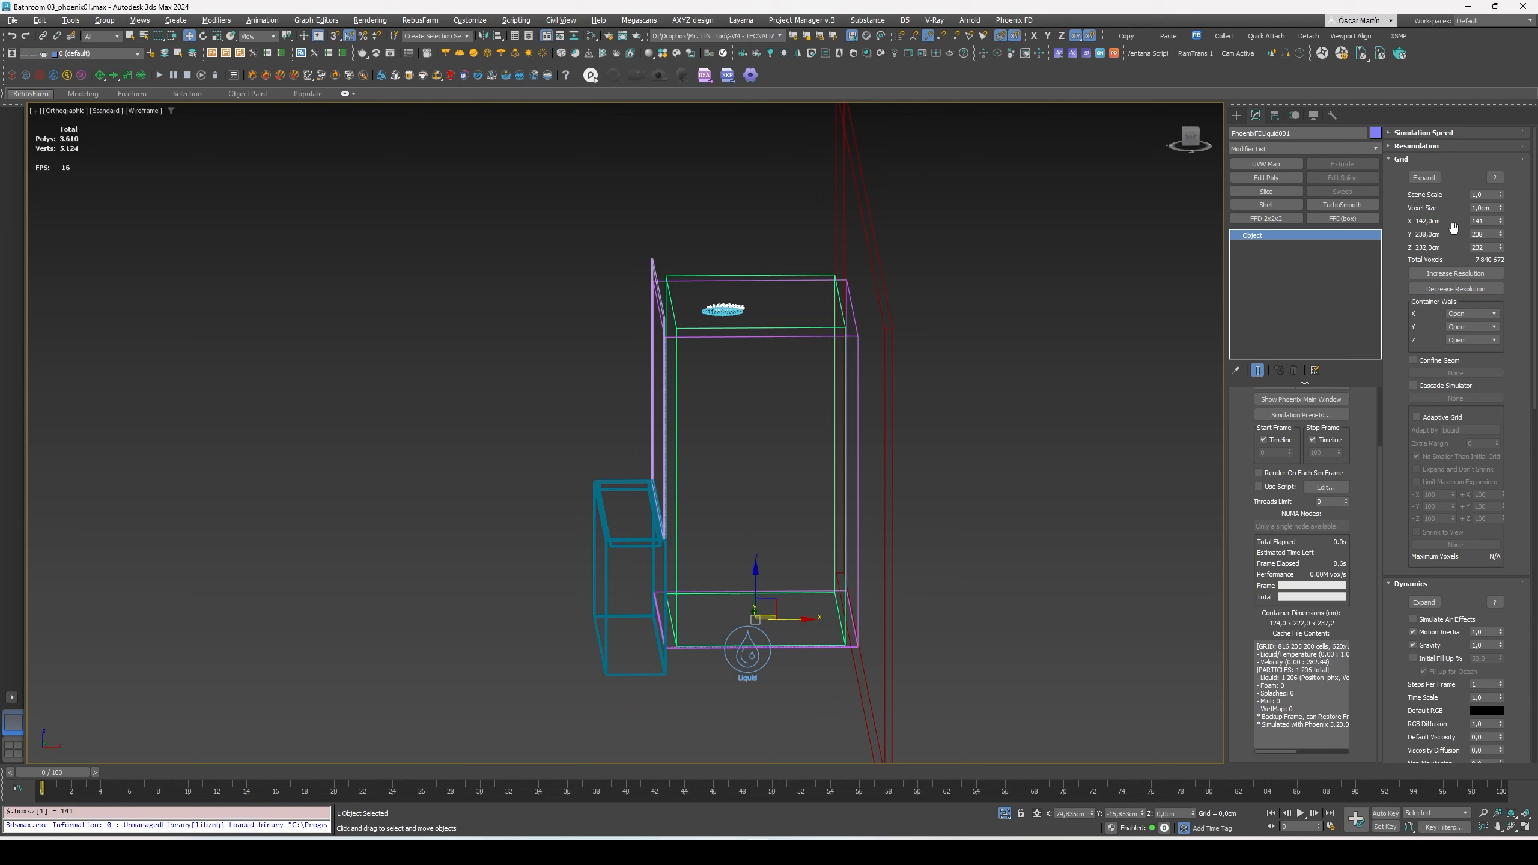
Try a voxel size of 0.2 cm for the liquid grid, then set it back to 1 cm.
double_click(1493, 207)
text(,2)
key(Return)
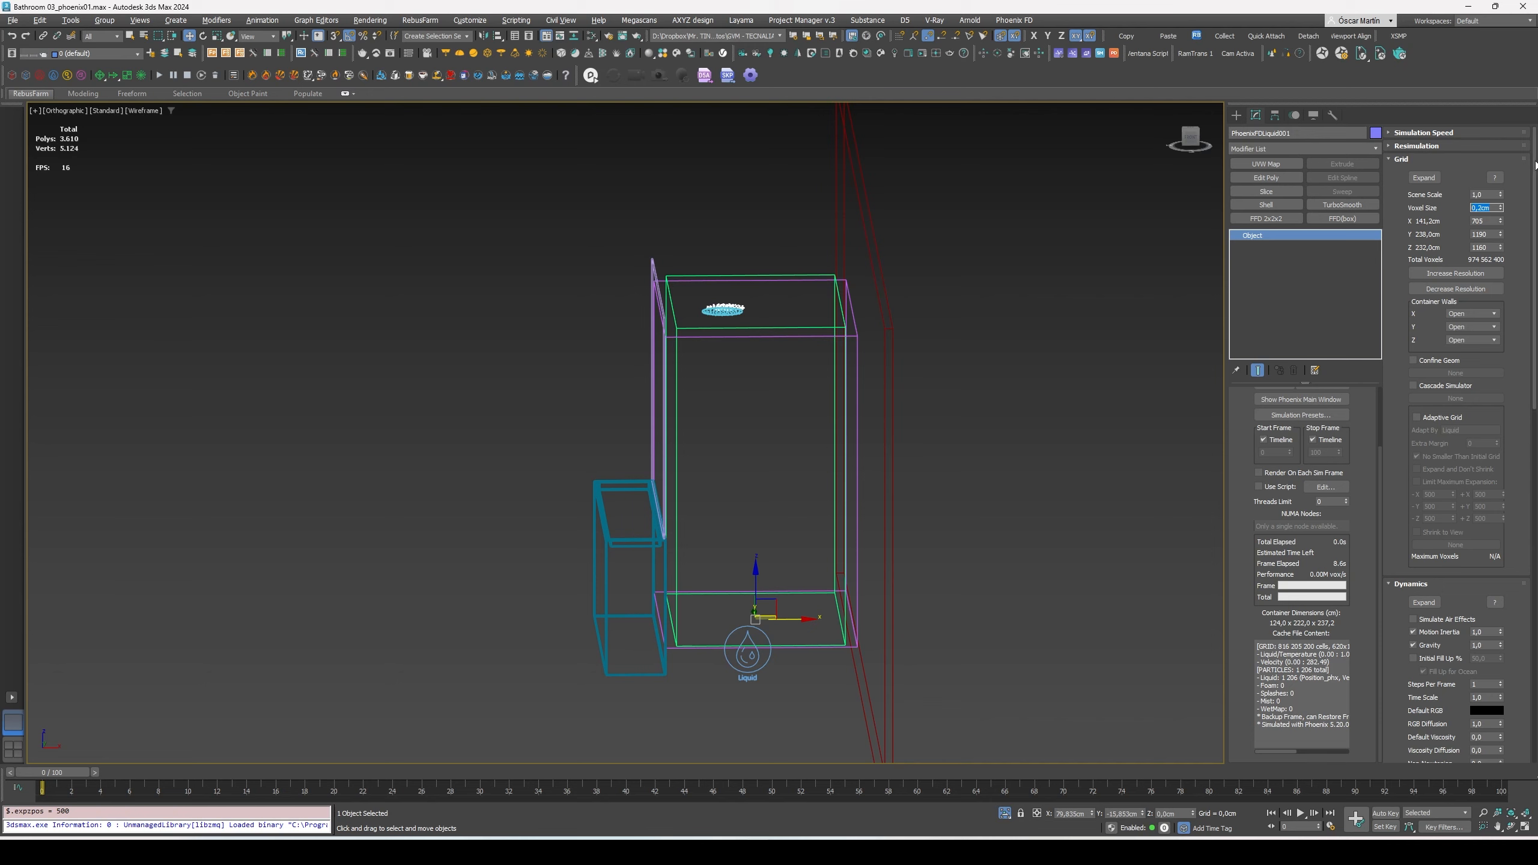
text(1)
key(Return)
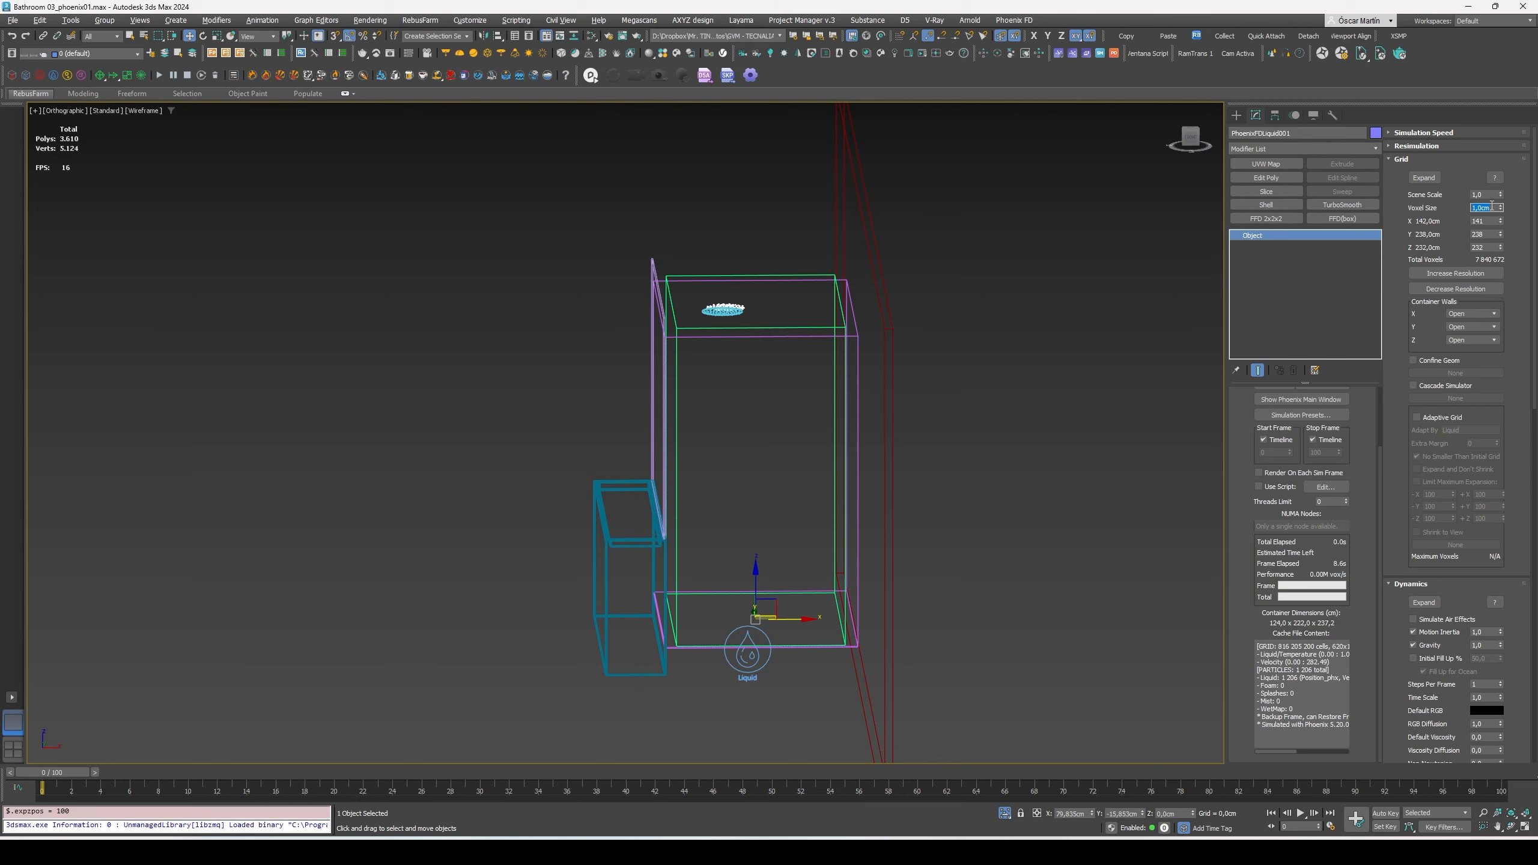
Set the liquid grid's voxel size to 0.2 cm.
text(,)
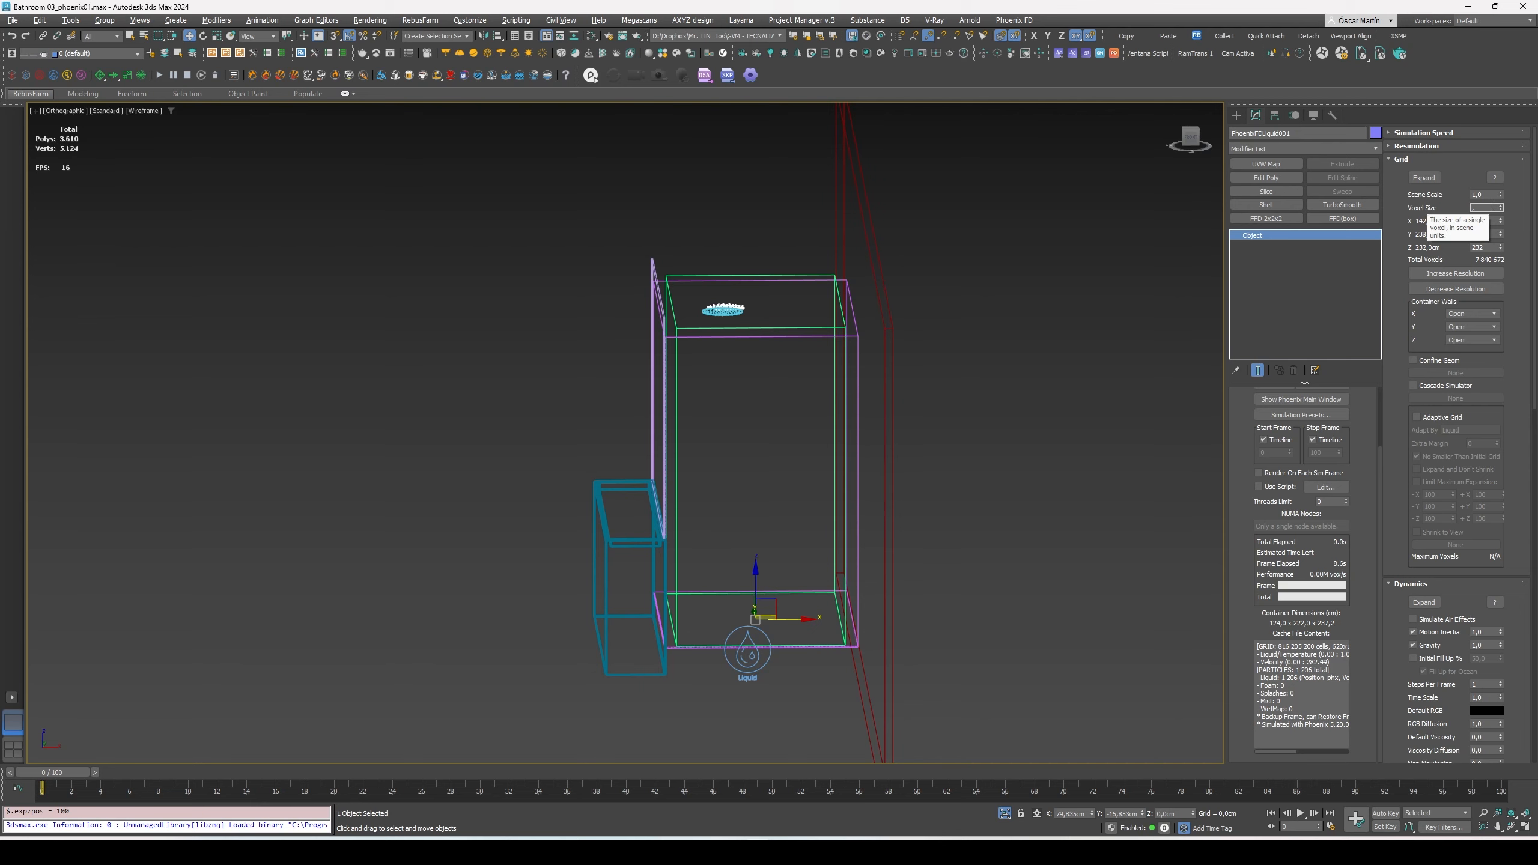
text(2cm)
key(Return)
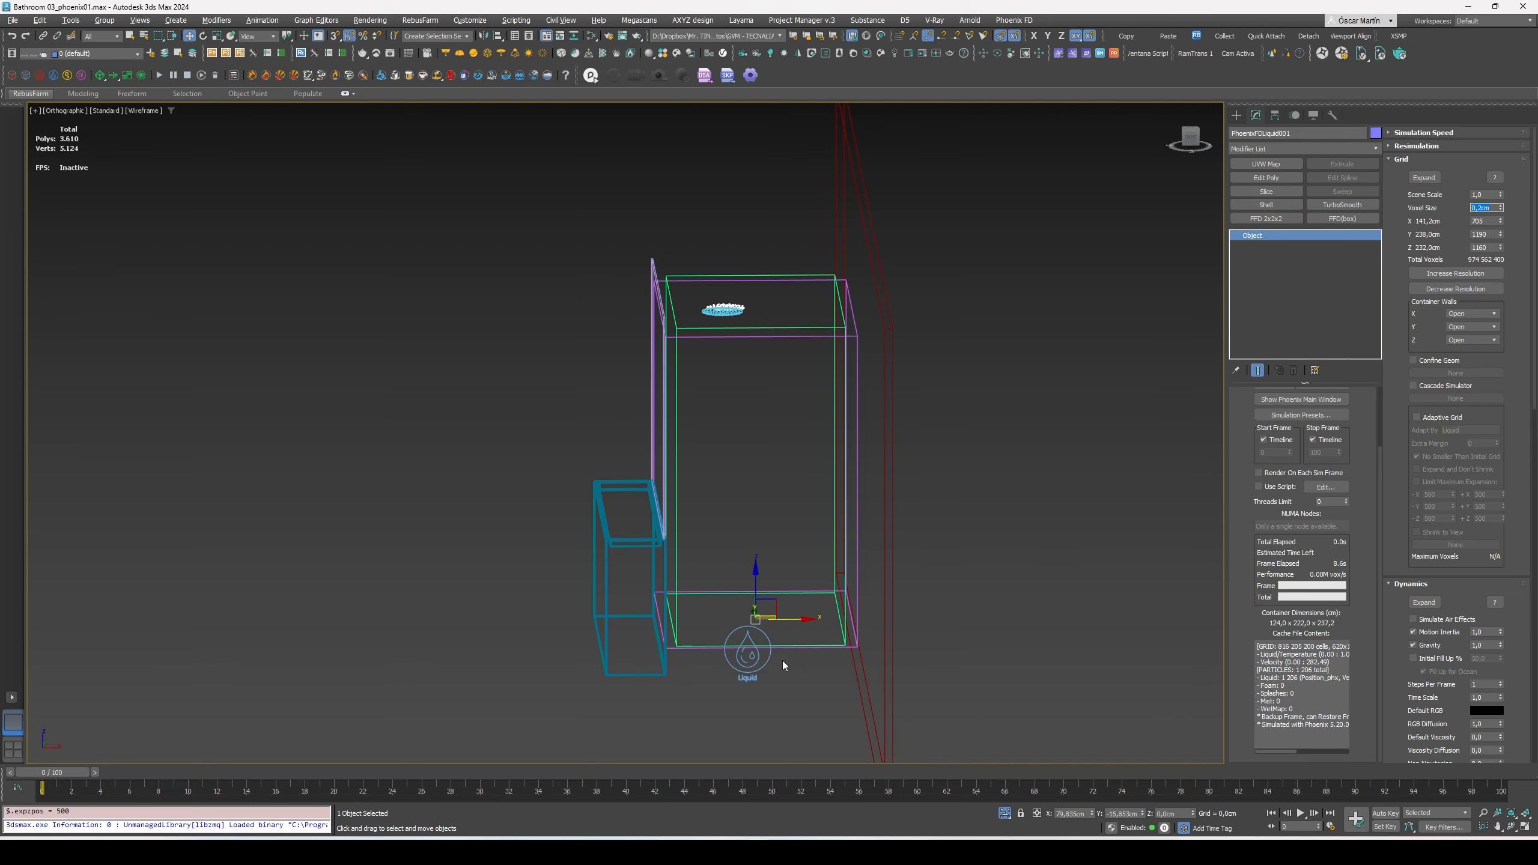
Set the liquid grid's X, Y and Z container walls to Jammed Both.
alt+middle_drag(640, 371, 677, 388)
scroll(649, 416, up, 10)
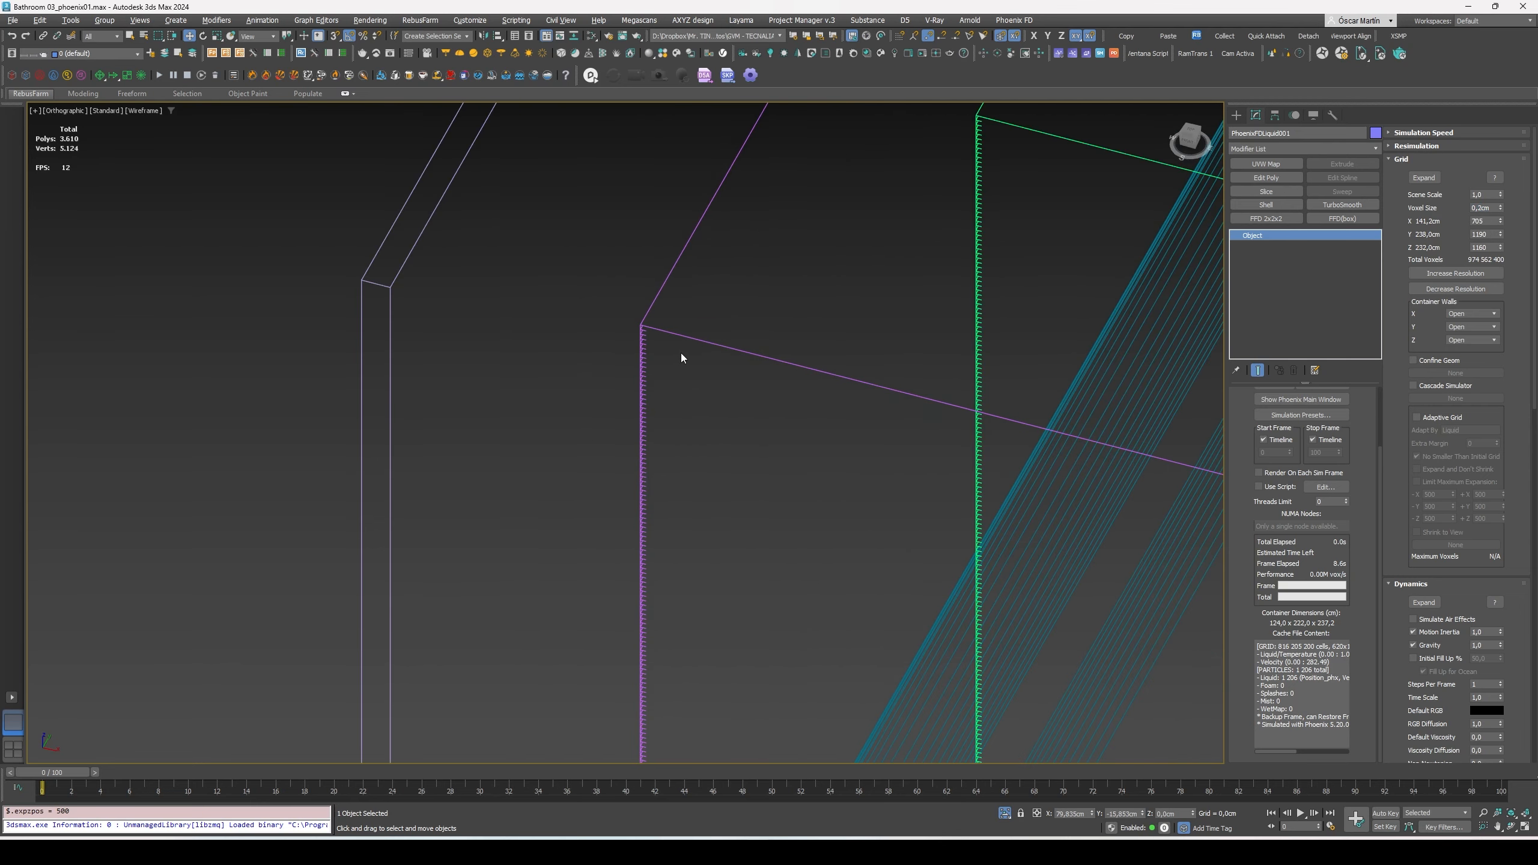
scroll(671, 322, down, 5)
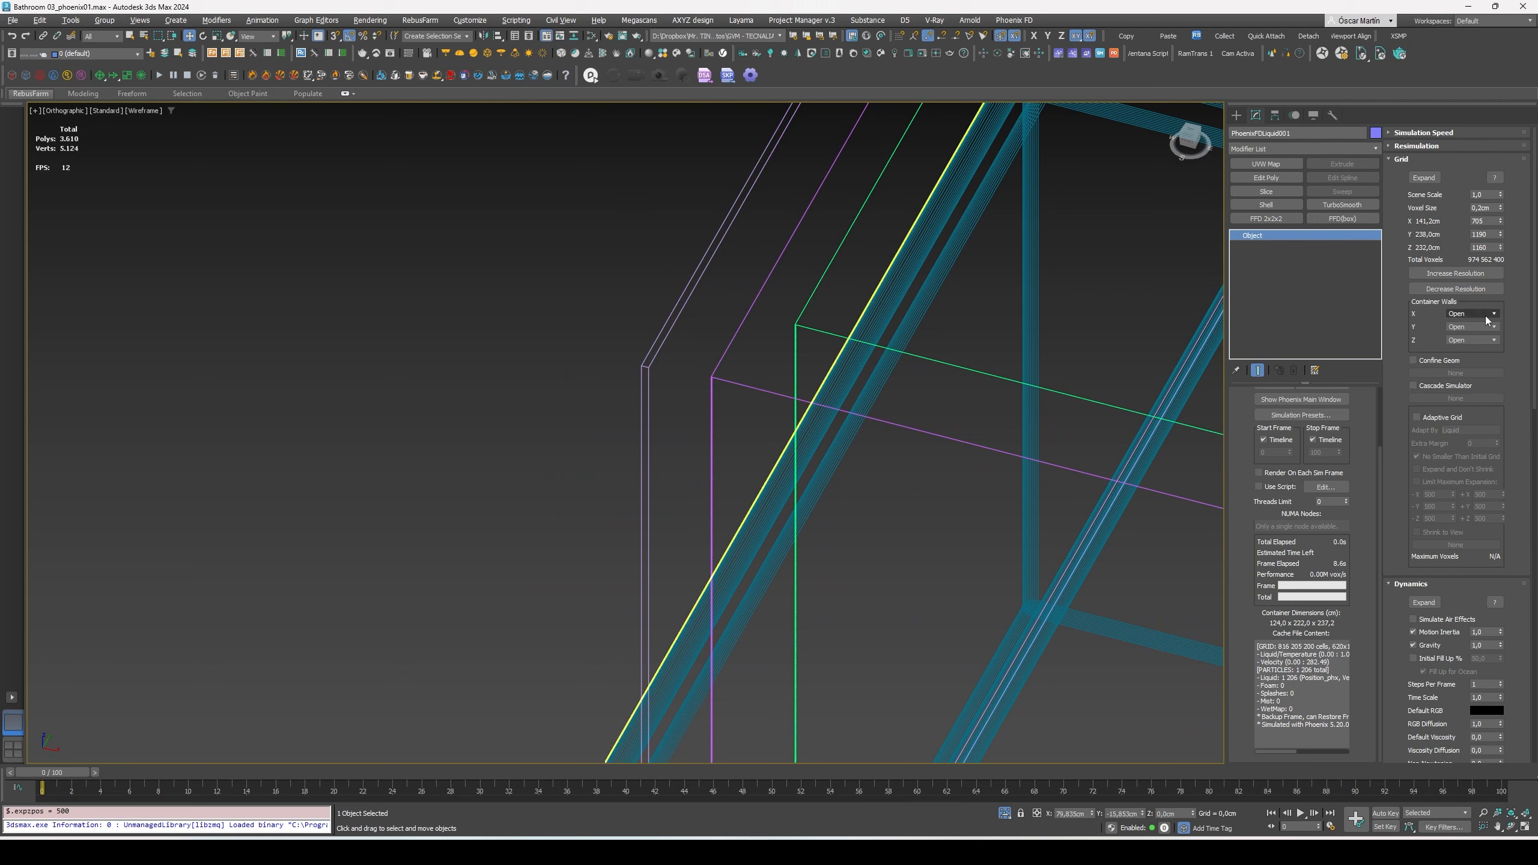
click(1485, 313)
click(1485, 357)
click(1485, 327)
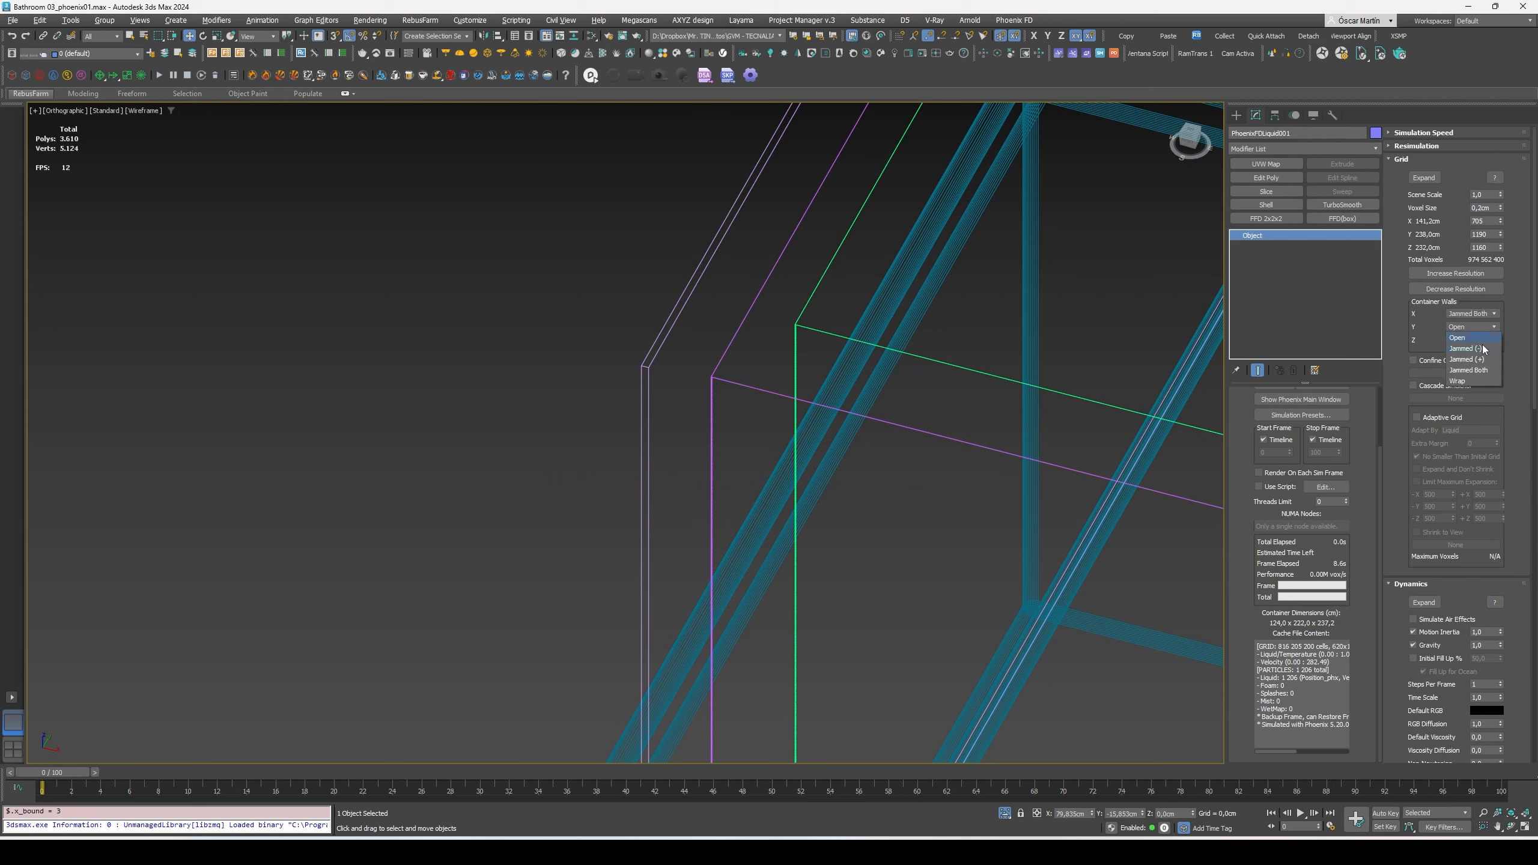
click(1478, 342)
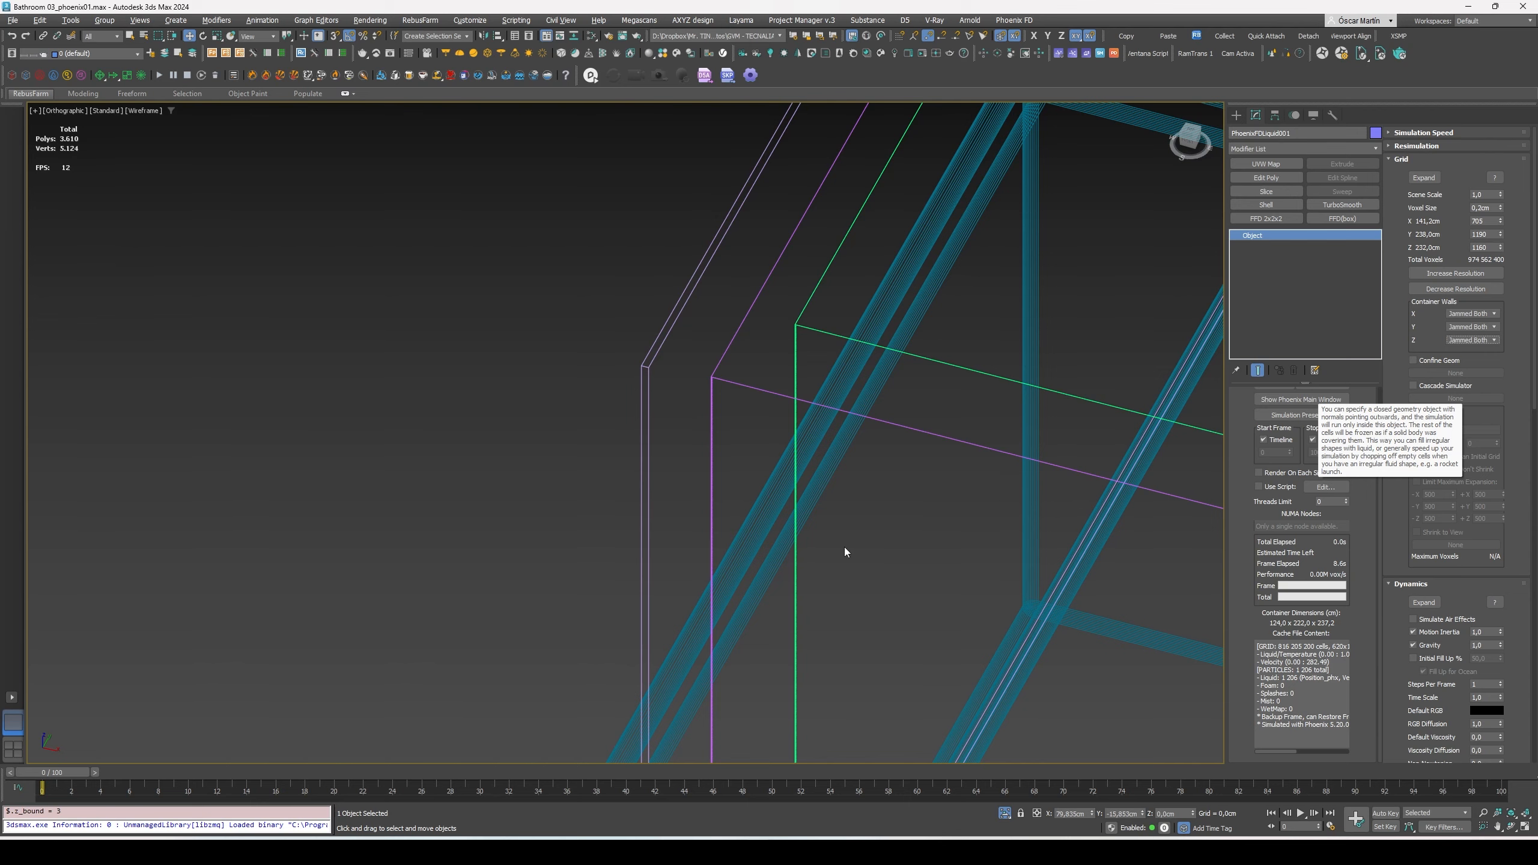
Examine the container against the bathroom geometry and review the simulator's grid, dynamics and preview settings.
scroll(843, 547, down, 6)
alt+middle_drag(925, 539, 845, 470)
middle_drag(844, 470, 745, 312)
scroll(745, 312, up, 2)
scroll(1518, 541, down, 6)
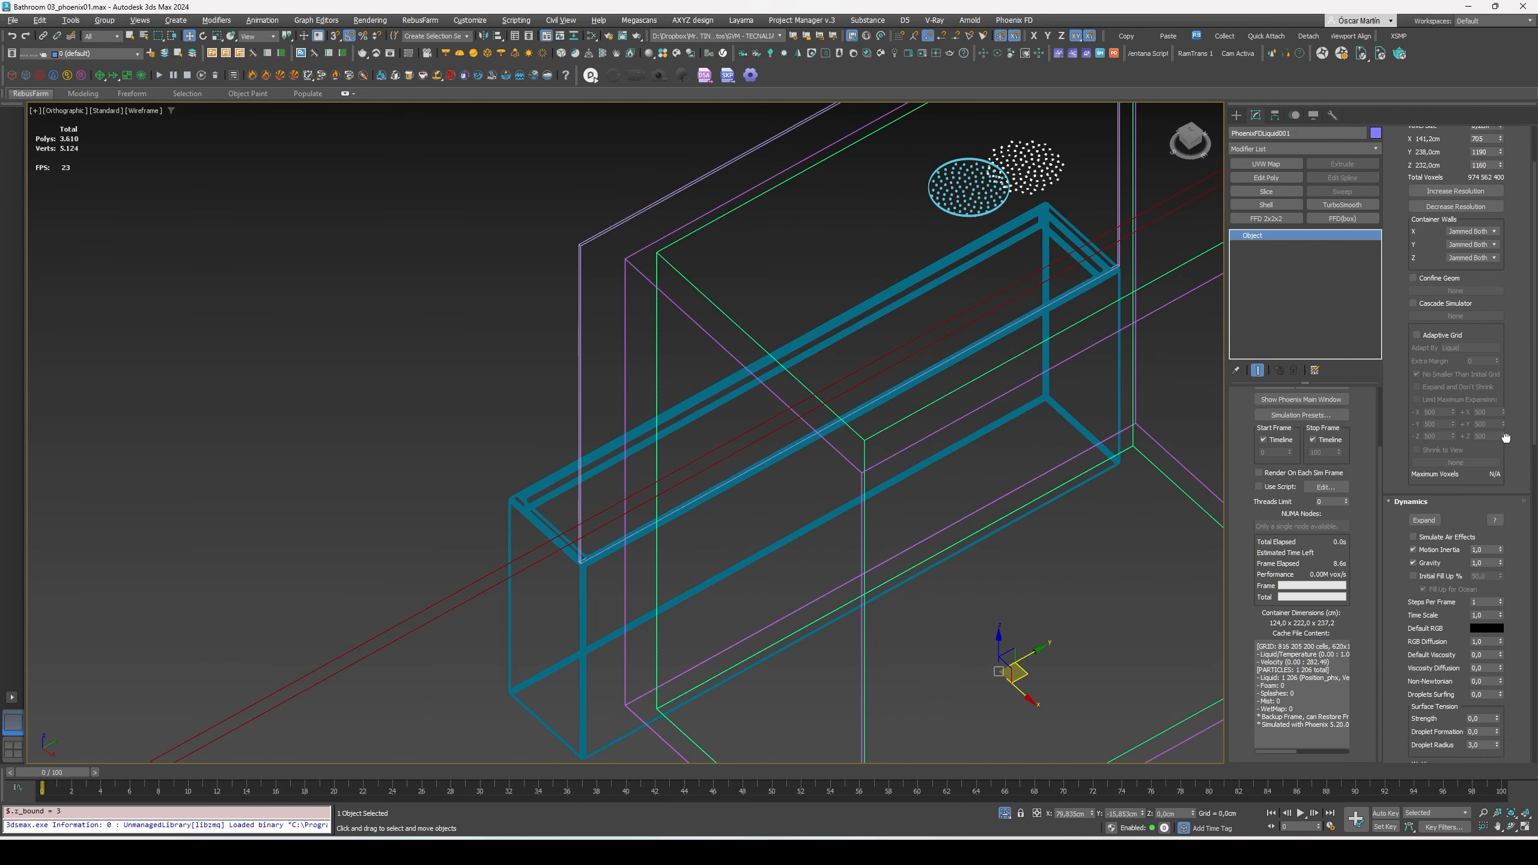
drag(1506, 742, 1499, 601)
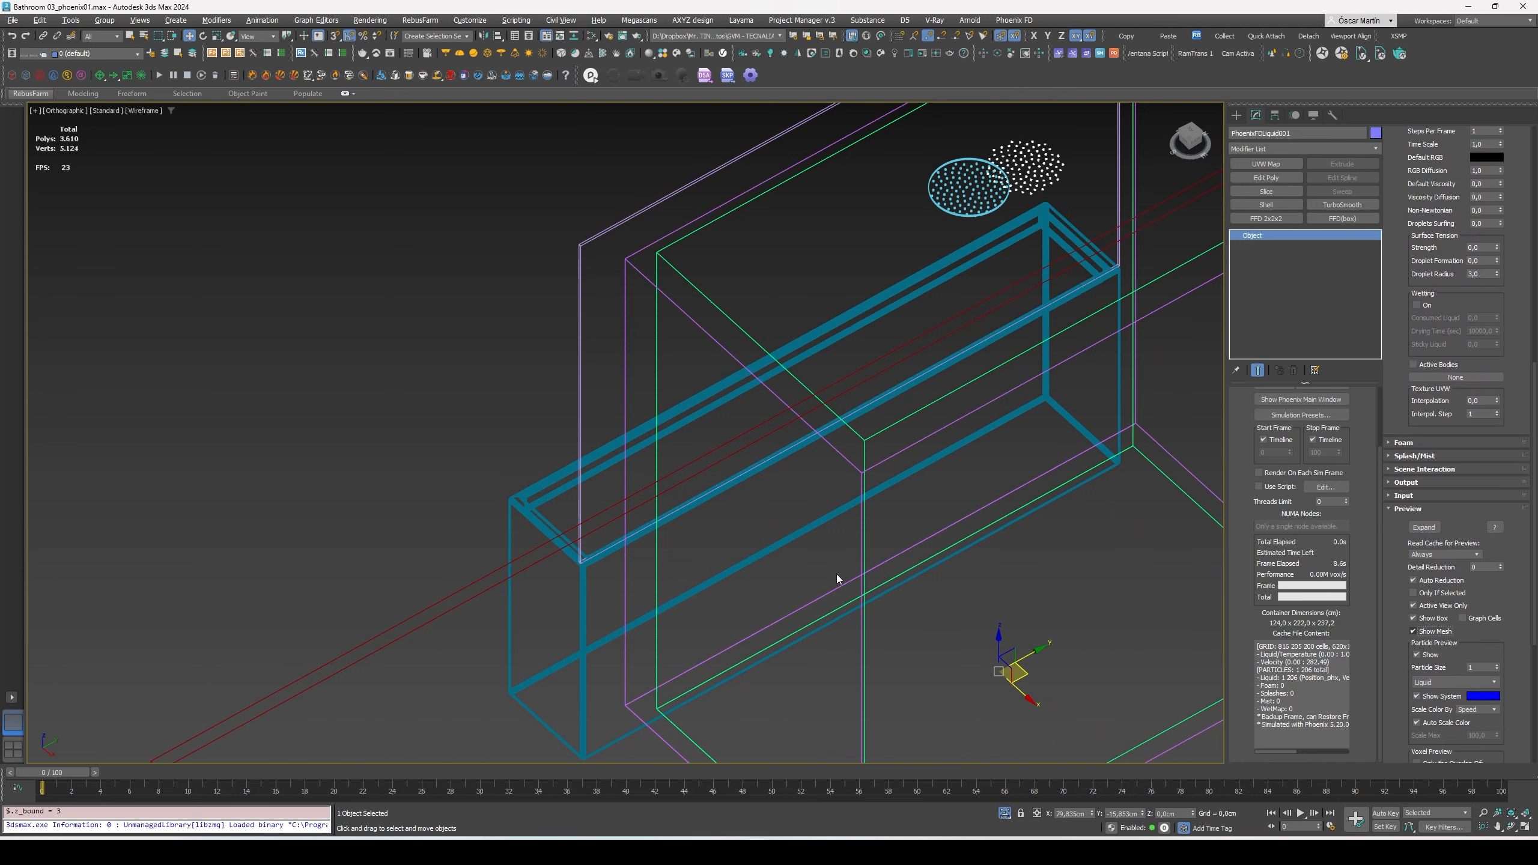
Deselect the simulator and save the scene as Bathroom 03_phoenix02.max, copying the Phoenix cache files to the new directory.
scroll(999, 513, down, 2)
click(1053, 536)
alt+middle_drag(1052, 536, 1073, 541)
middle_drag(1073, 541, 913, 501)
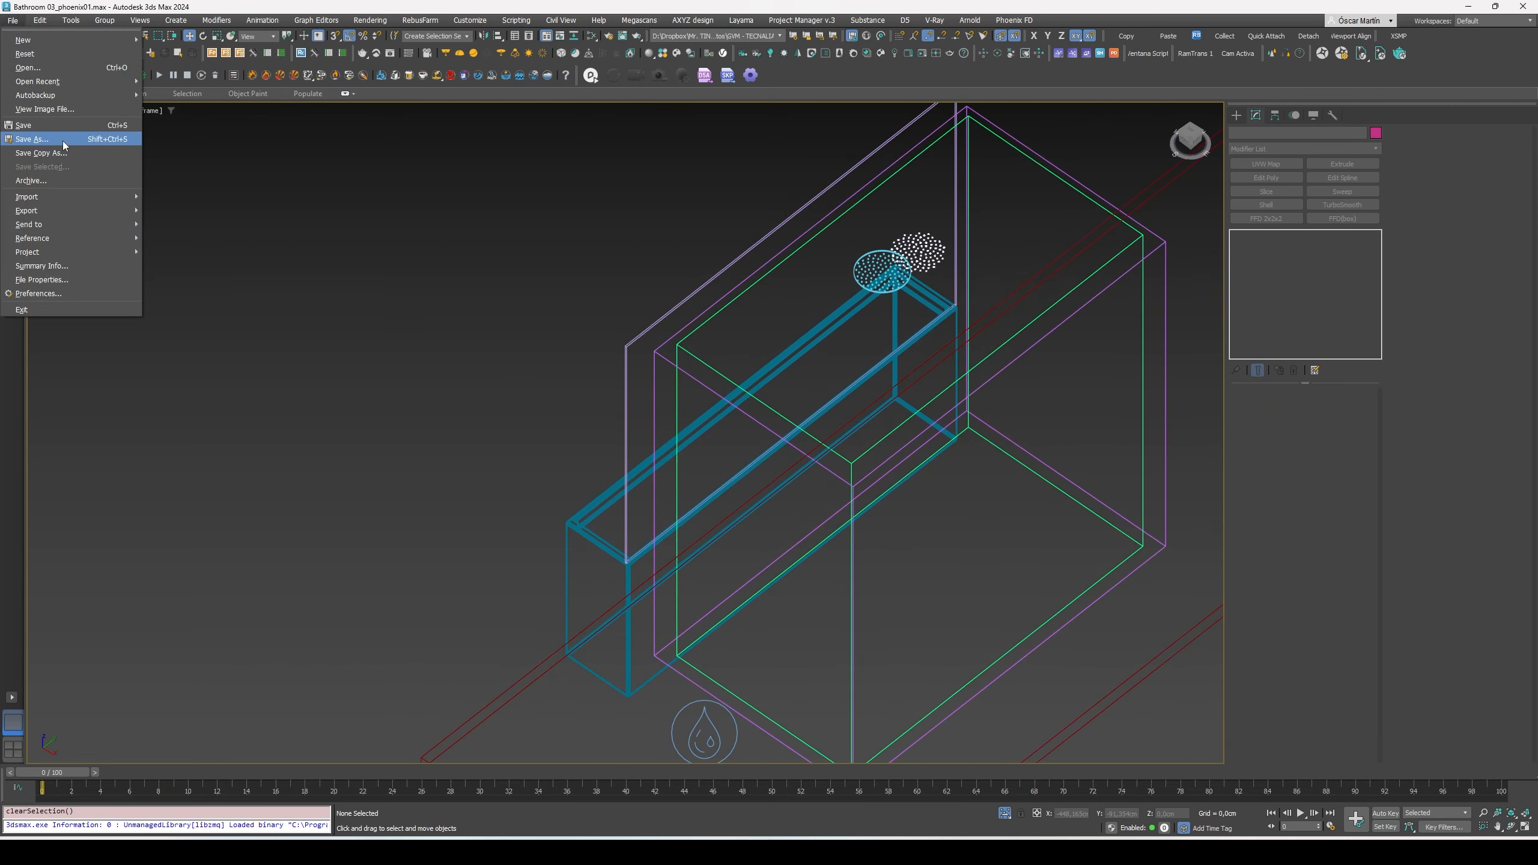
click(61, 140)
click(1082, 593)
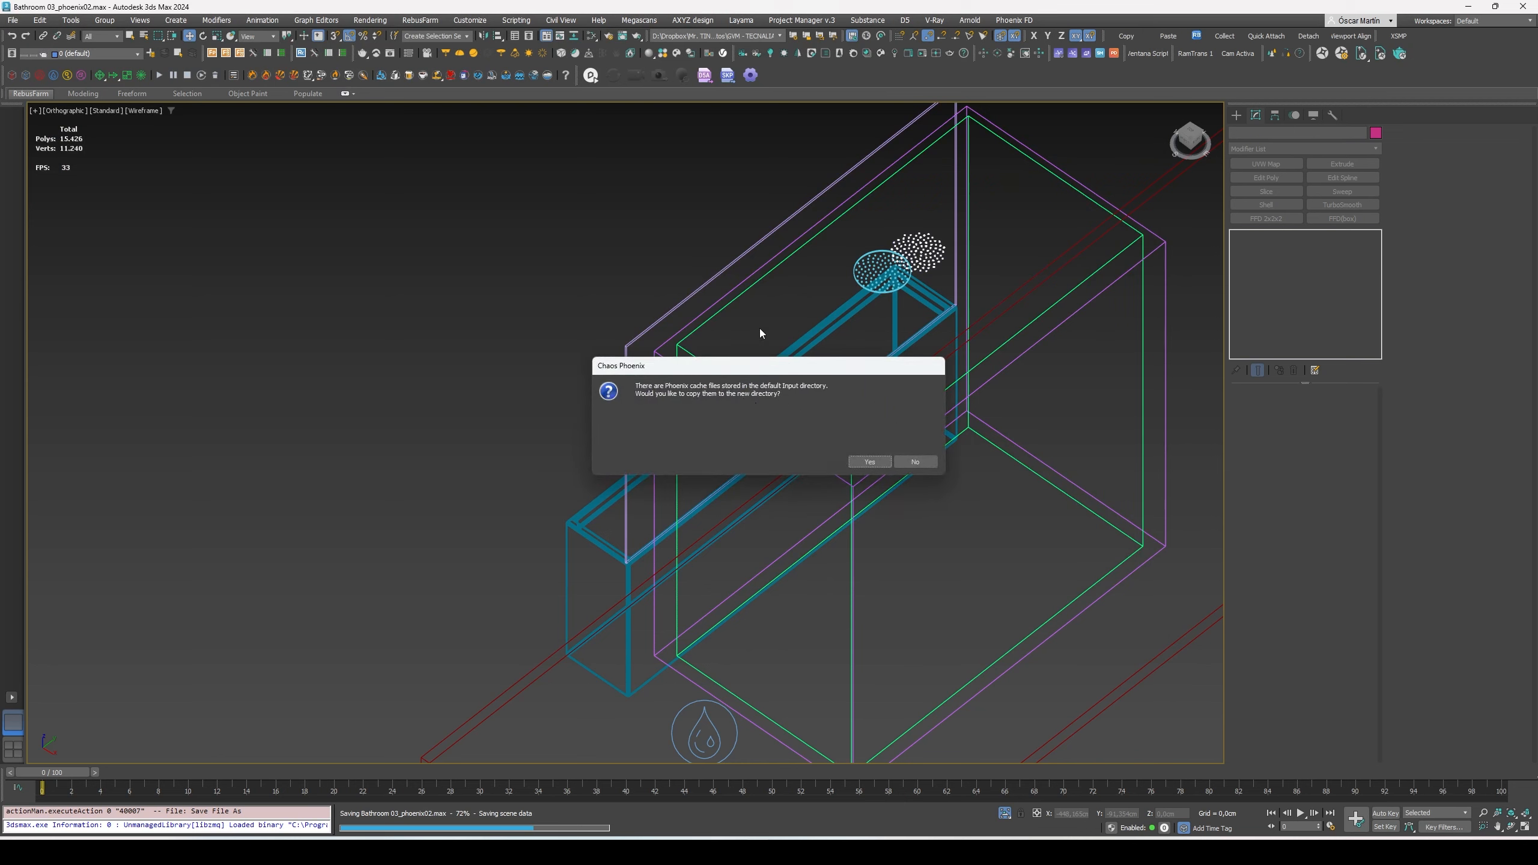
click(874, 462)
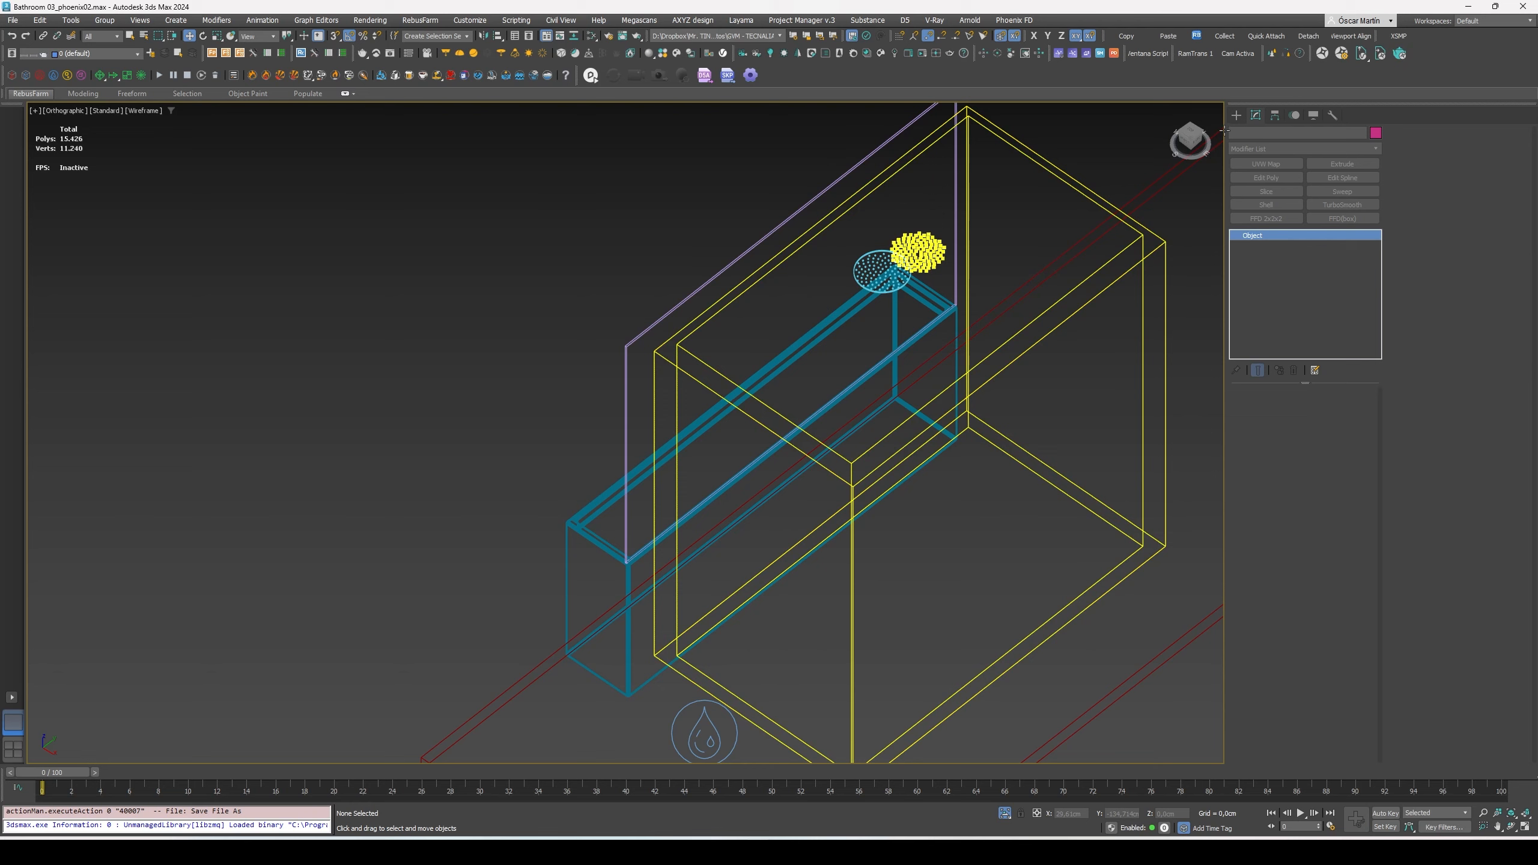
Set the liquid simulator's steps per frame to 5 and start the simulation.
click(1015, 382)
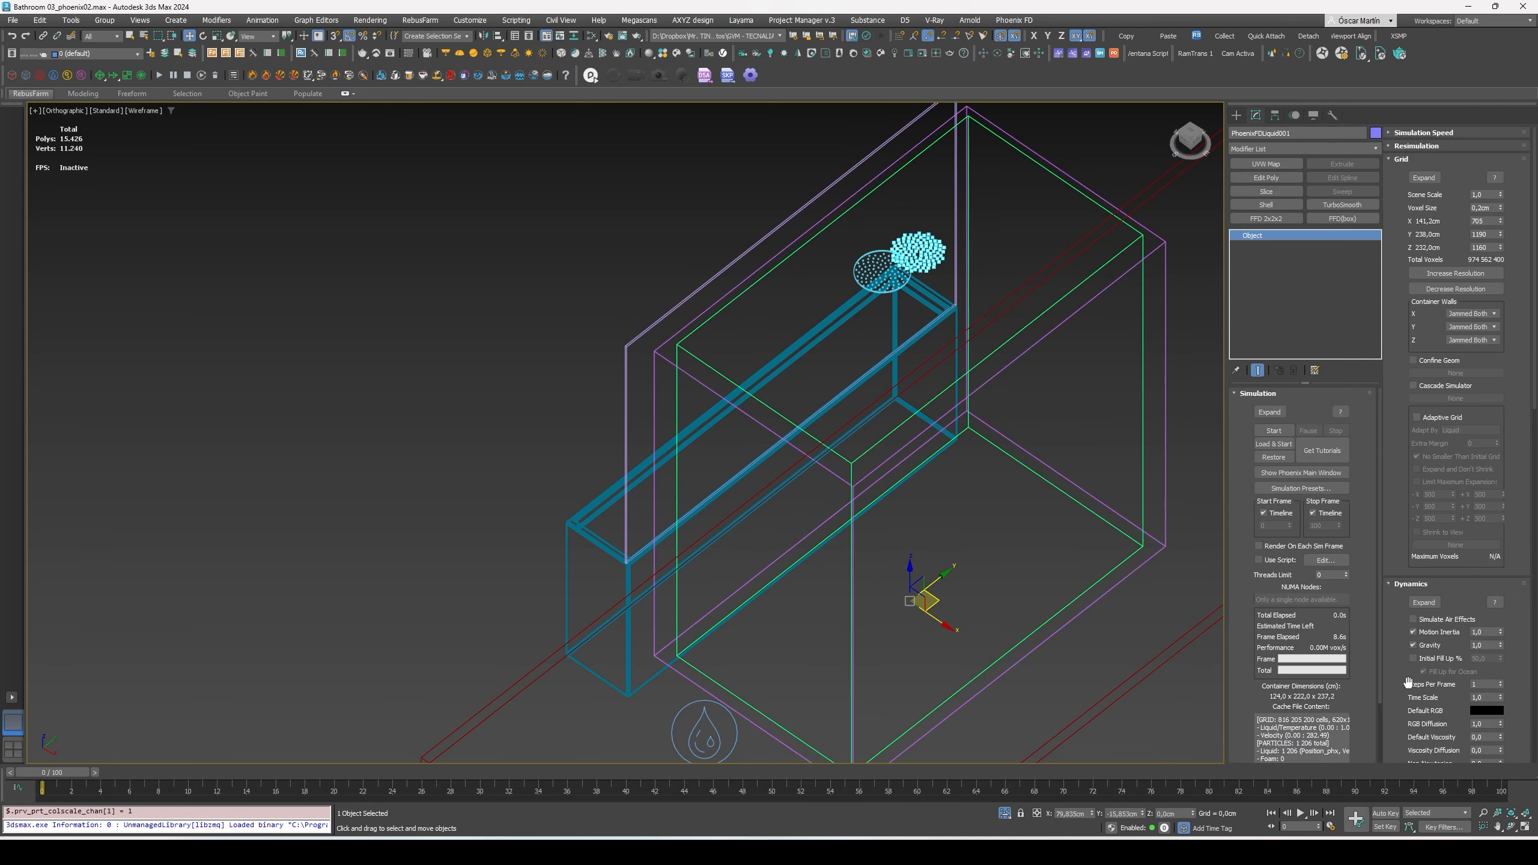
drag(1404, 658, 1399, 431)
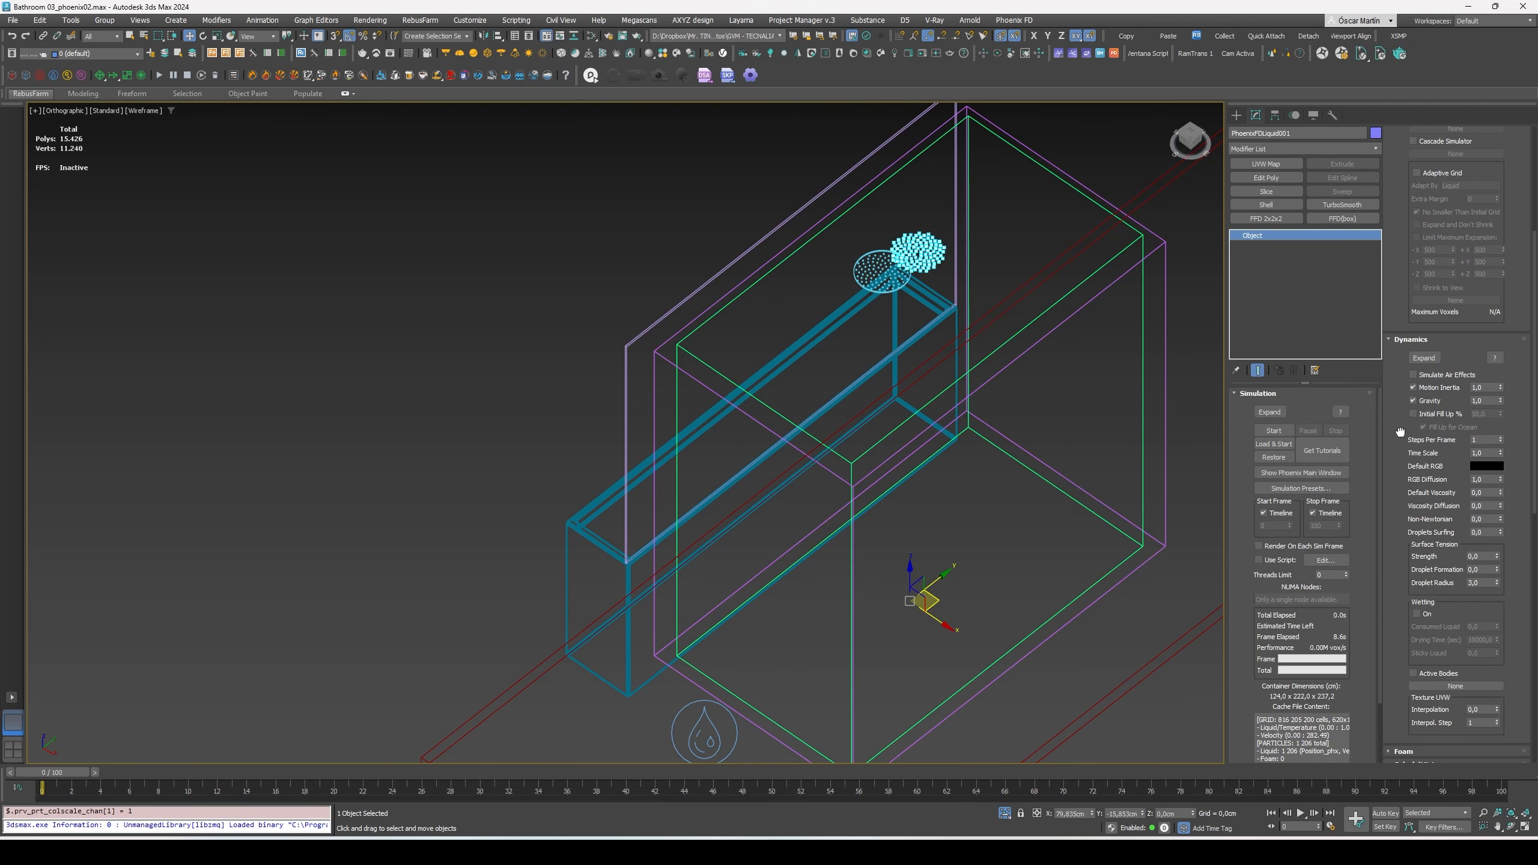
double_click(1486, 439)
click(1281, 430)
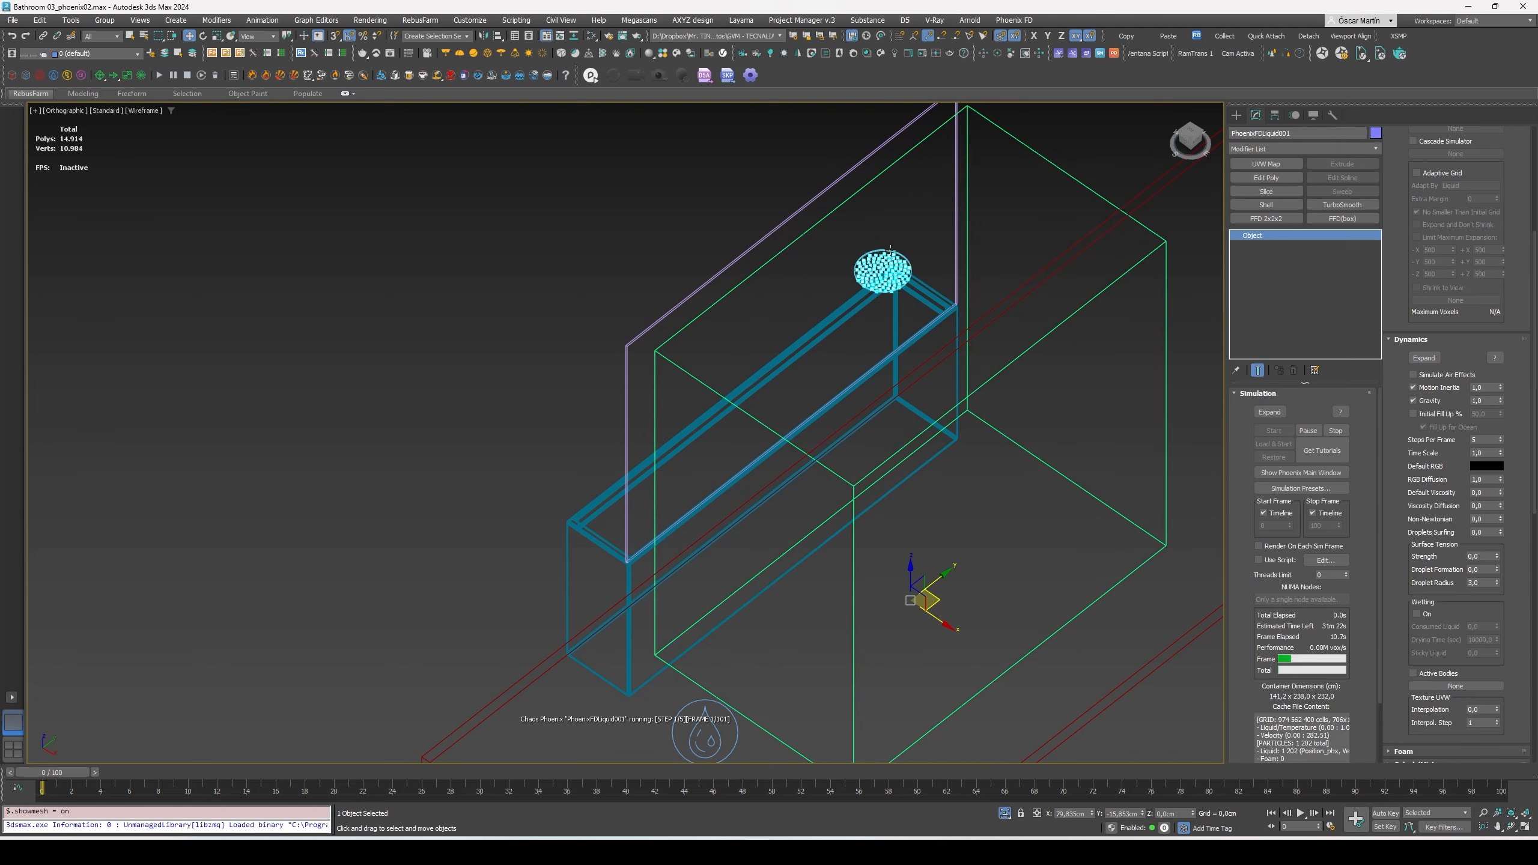
Examine the first simulated liquid particles at the shower nozzles up close, from the left and within the whole container.
alt+middle_drag(893, 261, 904, 258)
scroll(899, 260, up, 9)
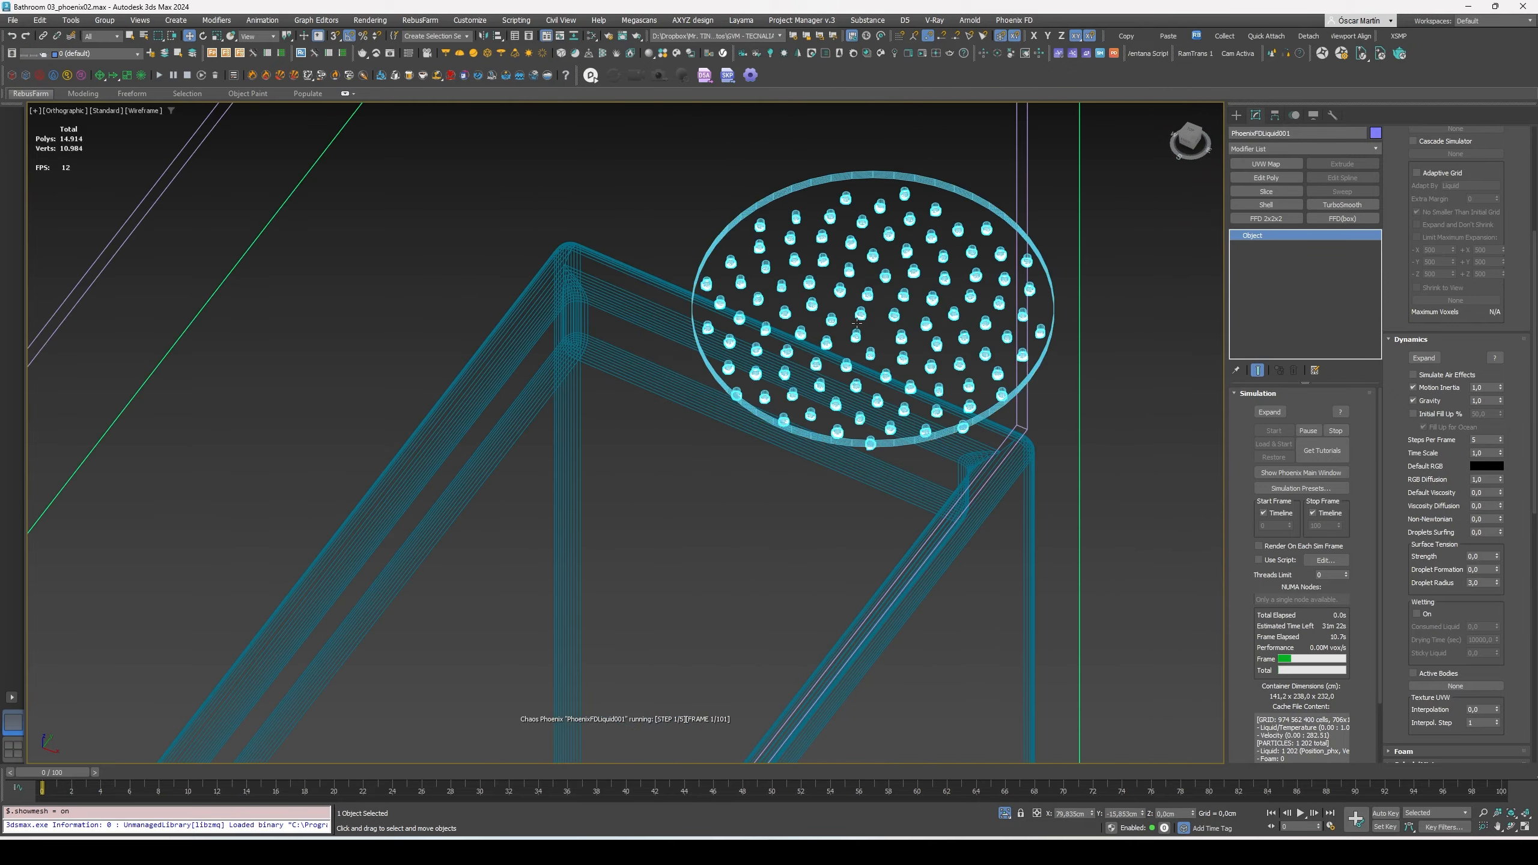
scroll(856, 322, up, 6)
scroll(907, 240, down, 5)
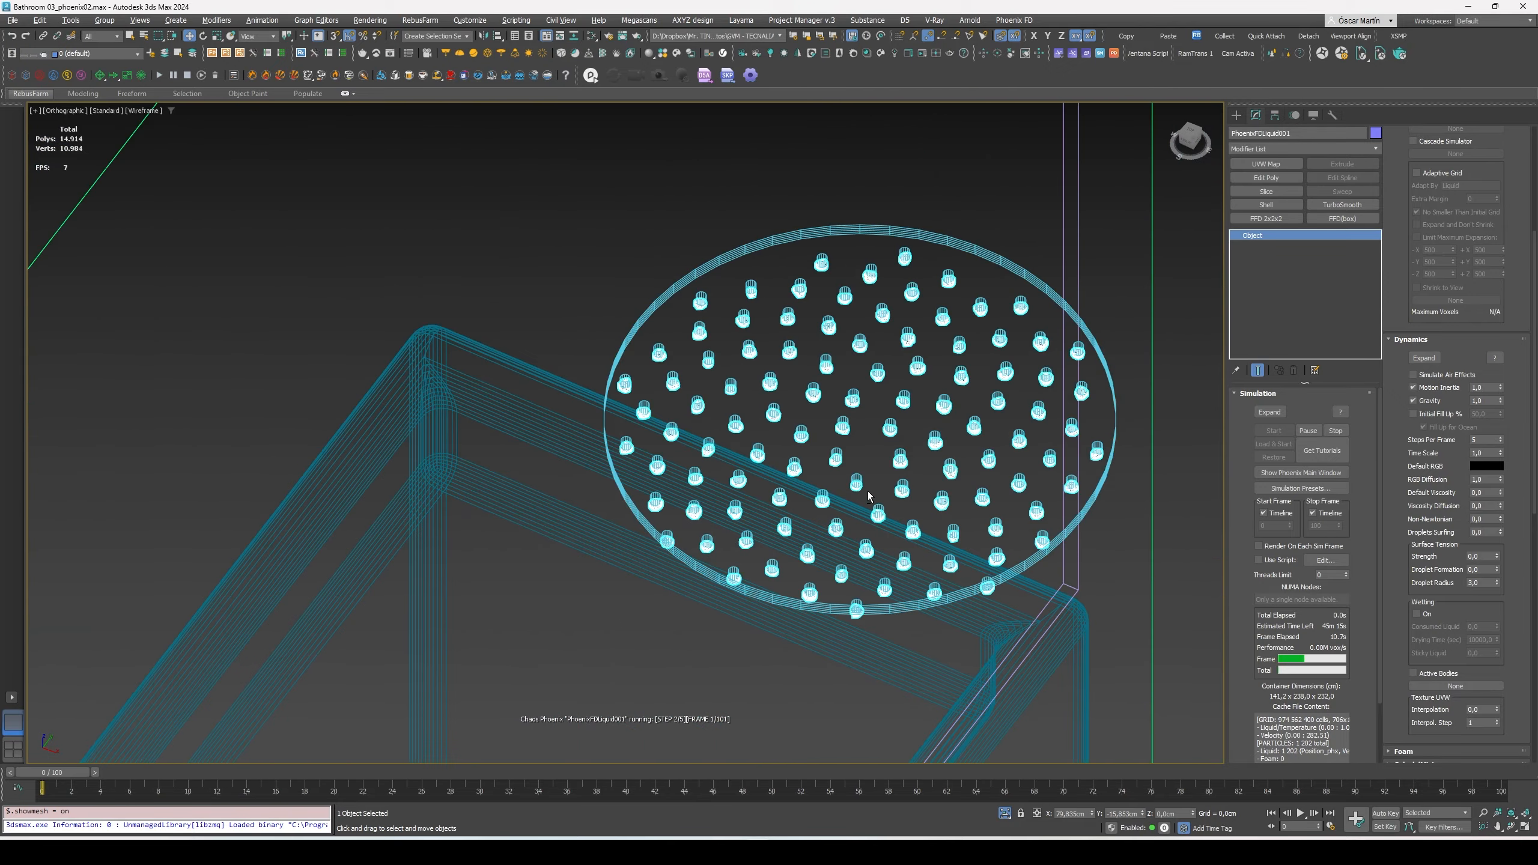
alt+middle_drag(867, 491, 868, 467)
scroll(872, 463, down, 3)
key(F3)
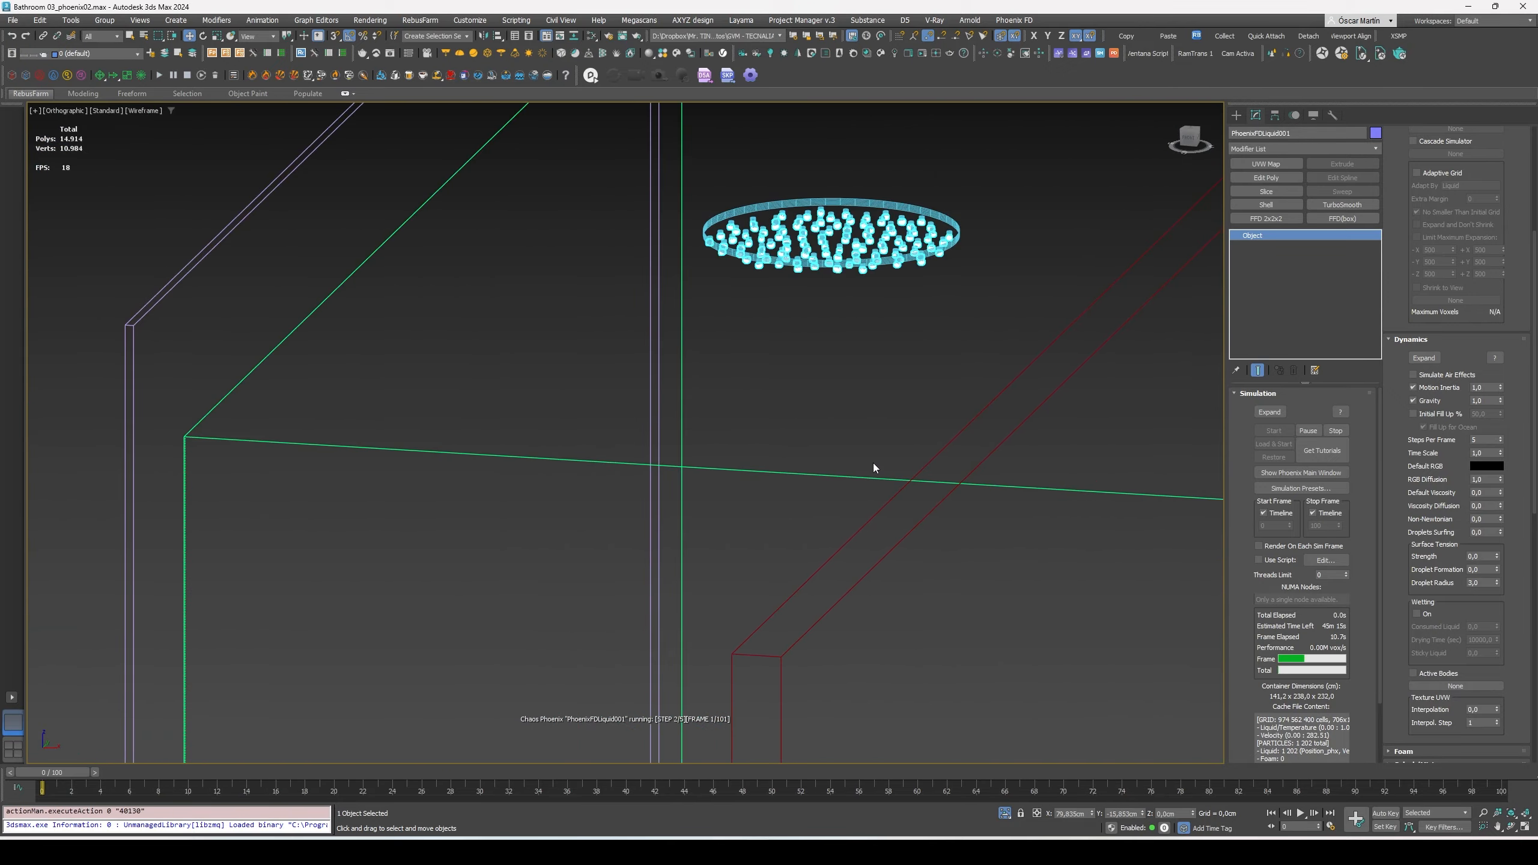
key(l)
key(z)
scroll(574, 153, up, 5)
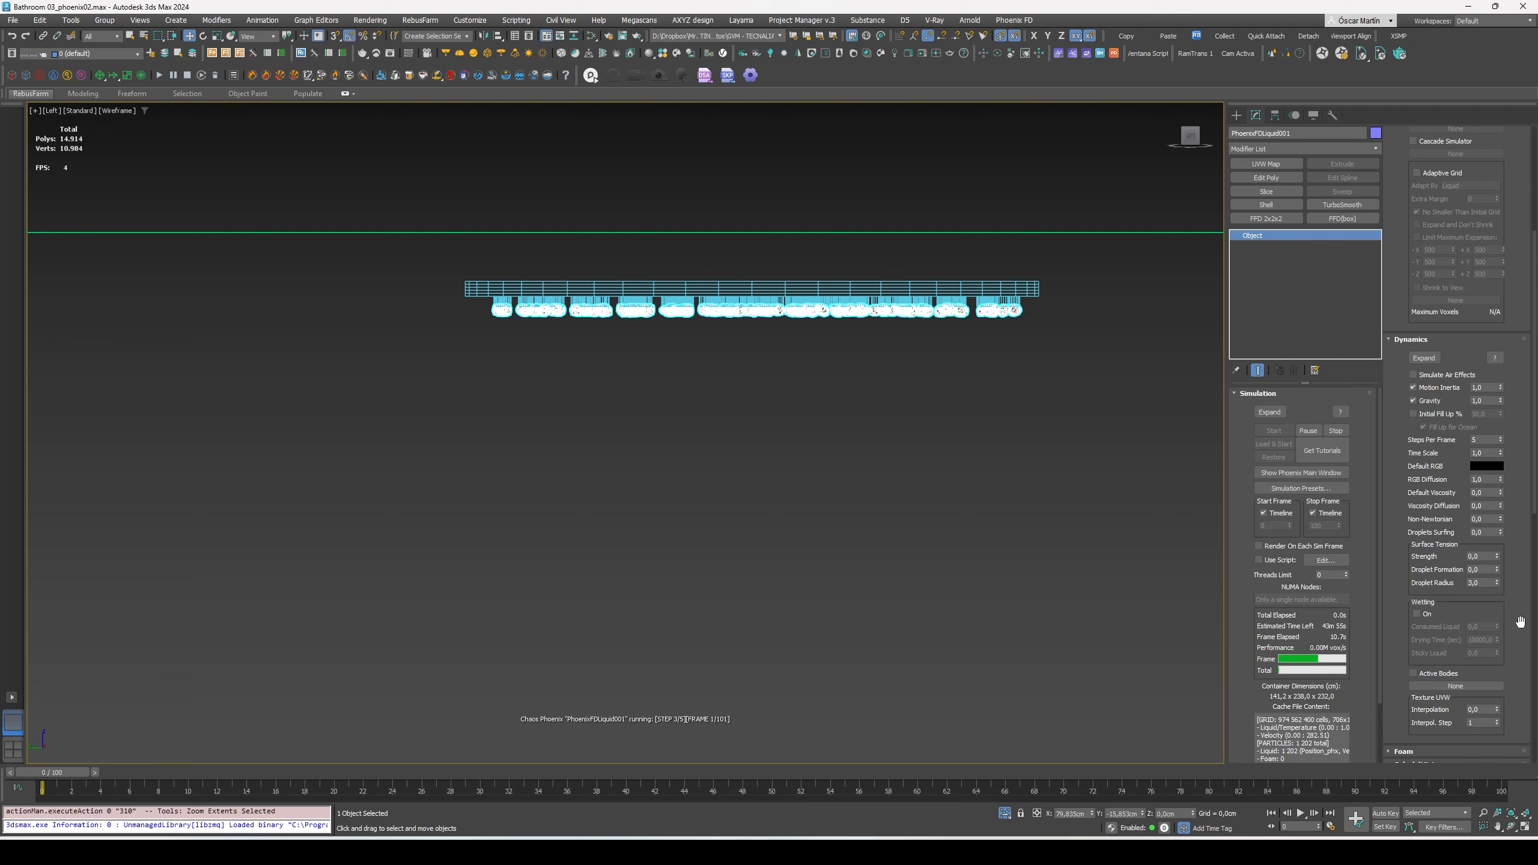
scroll(648, 606, down, 10)
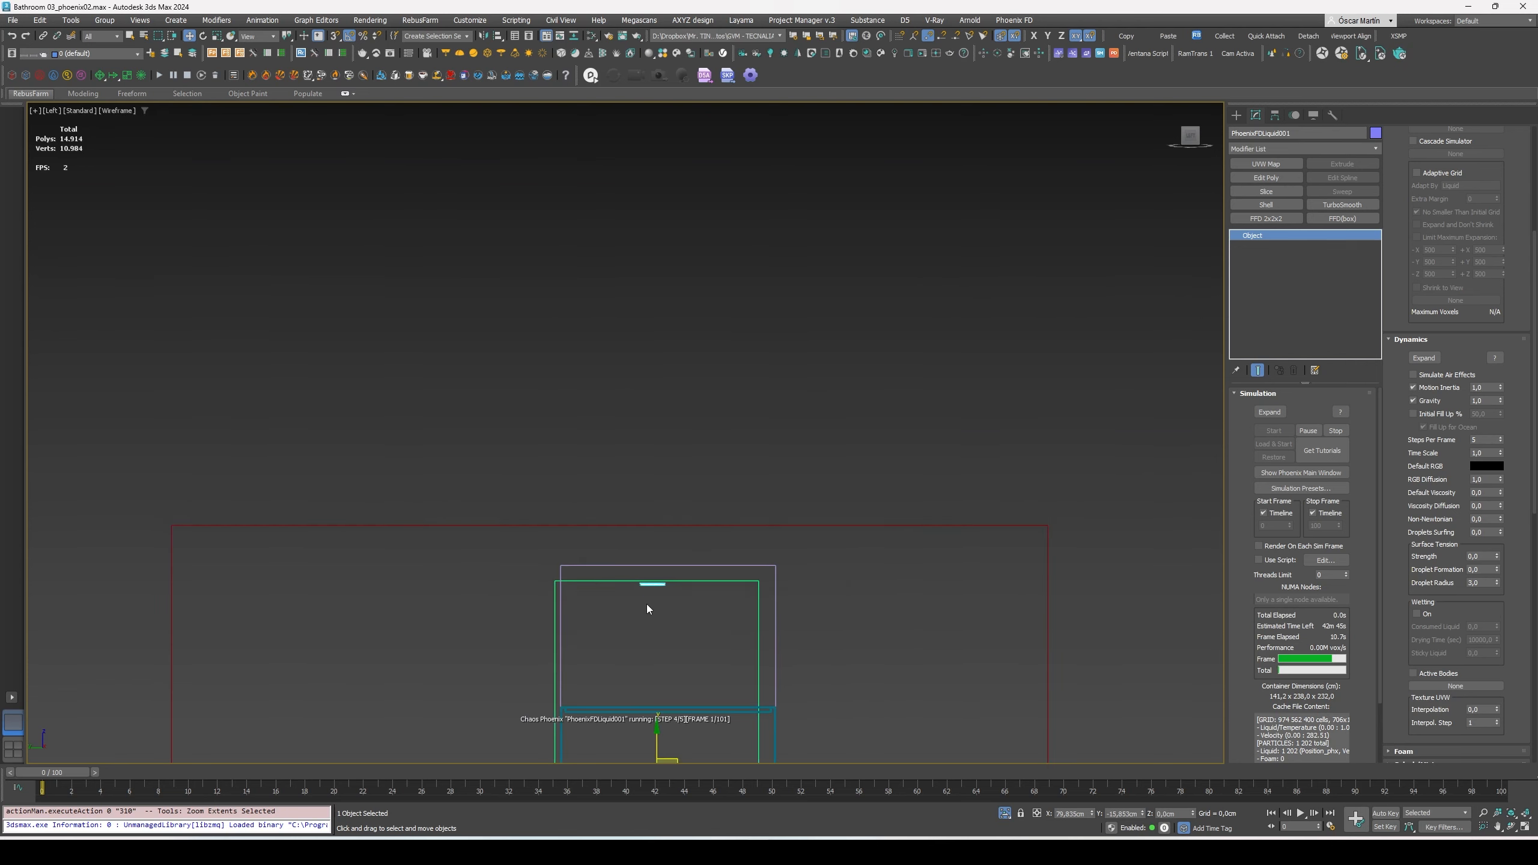
alt+middle_drag(647, 609, 699, 668)
scroll(698, 666, up, 2)
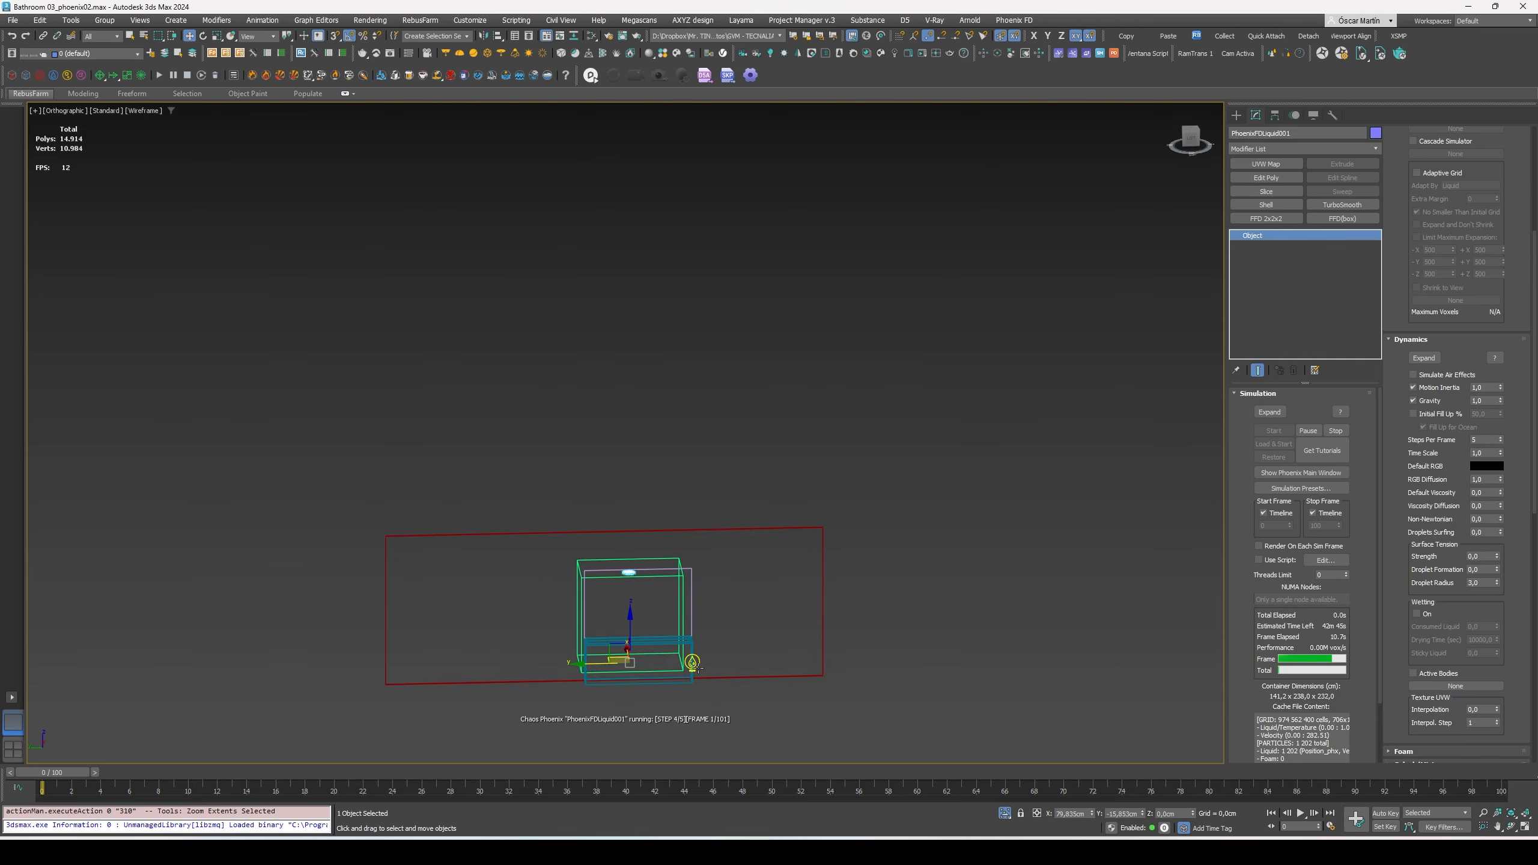
Select the liquid source and review its emission settings, including the outgoing velocity and noise.
click(693, 663)
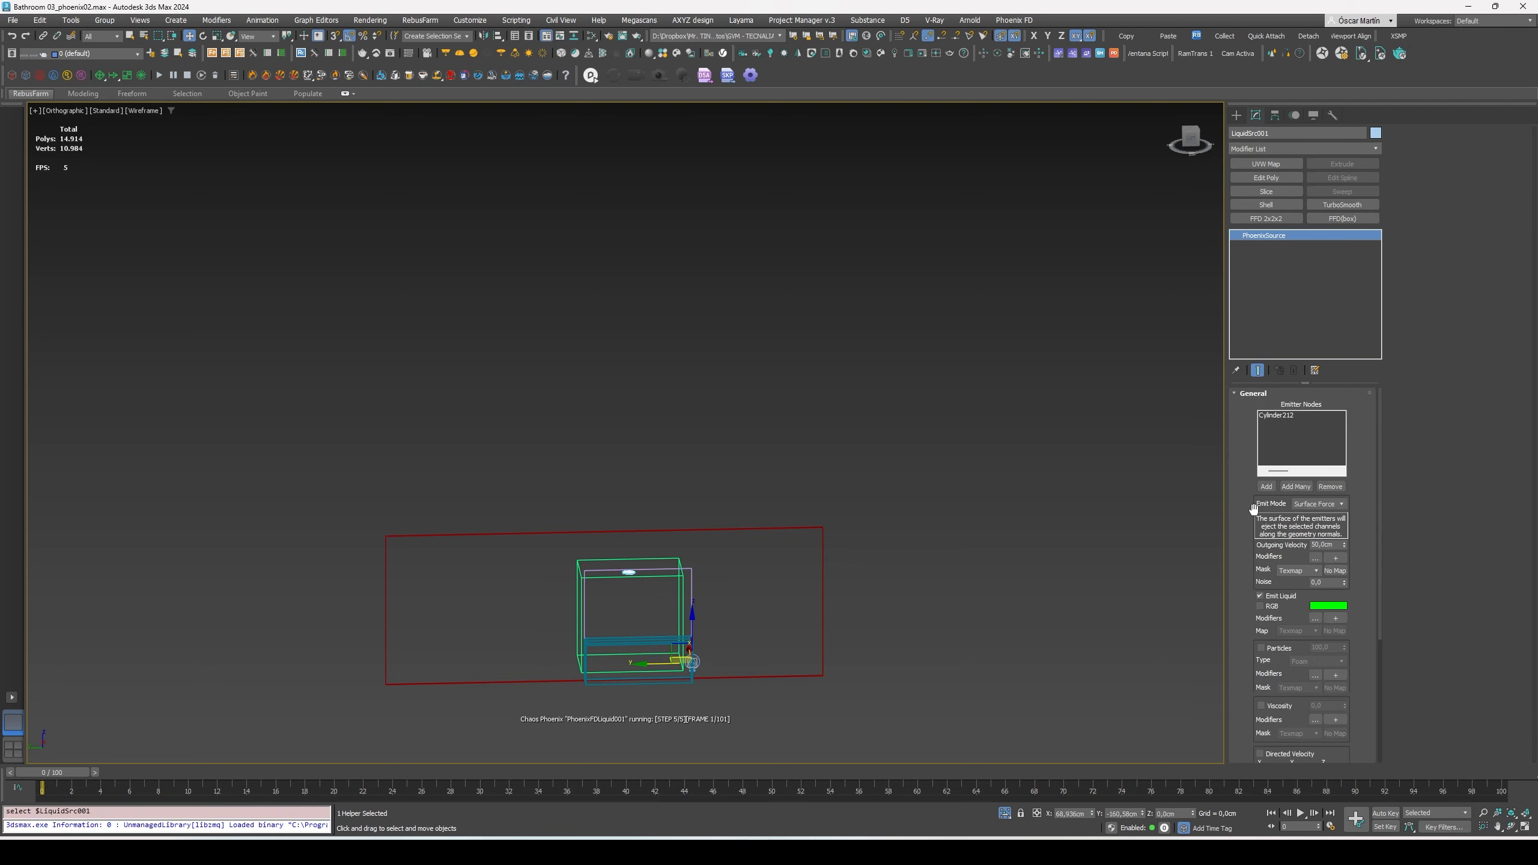
drag(1244, 676, 1251, 668)
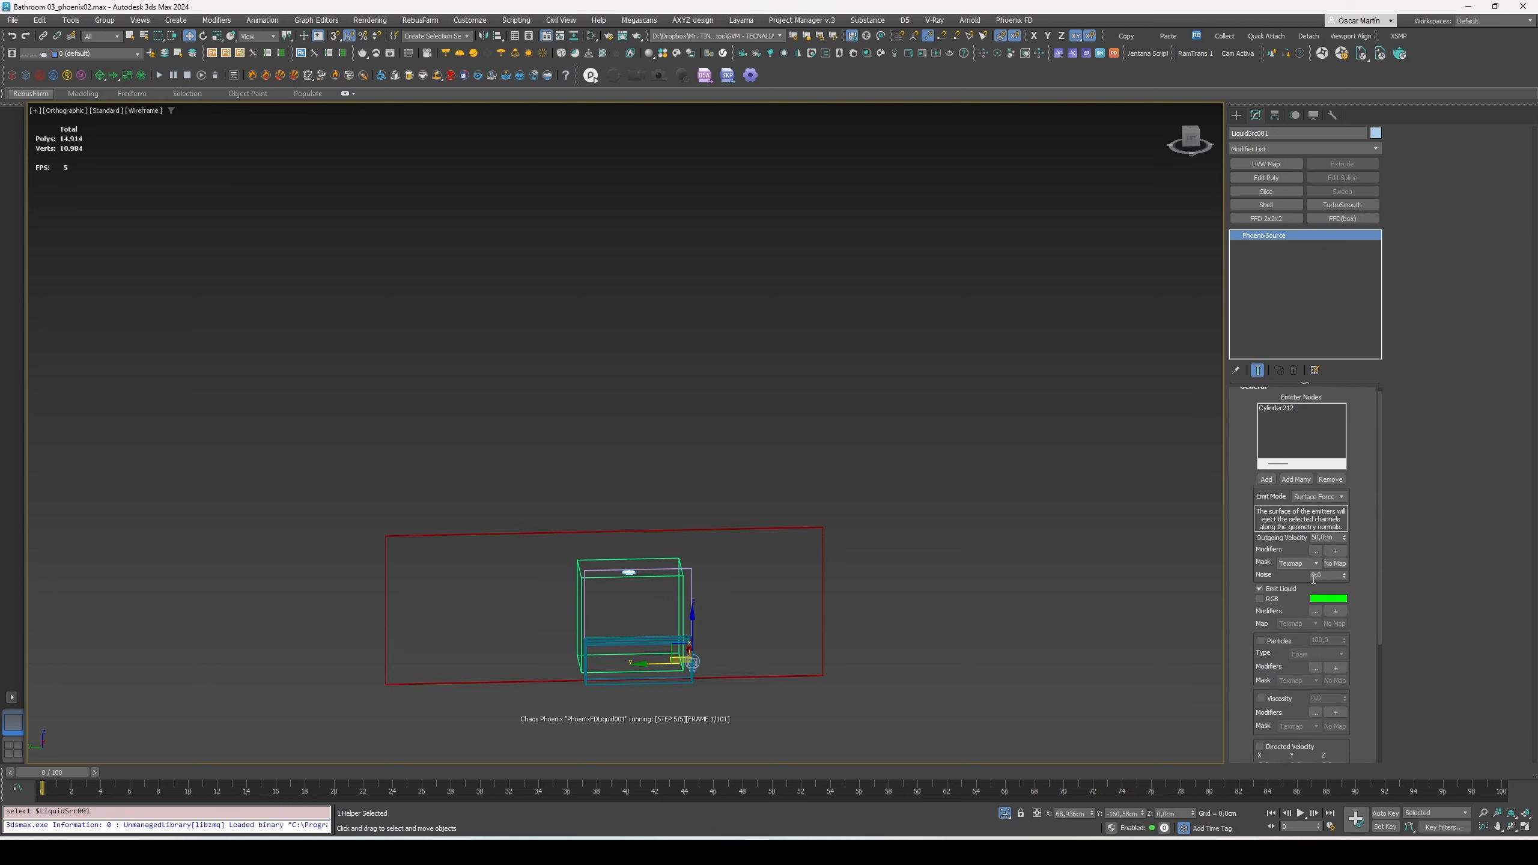
double_click(1319, 576)
Inspect the water jets leaving the showerhead nozzles at the start of the running simulation.
middle_drag(700, 628, 692, 624)
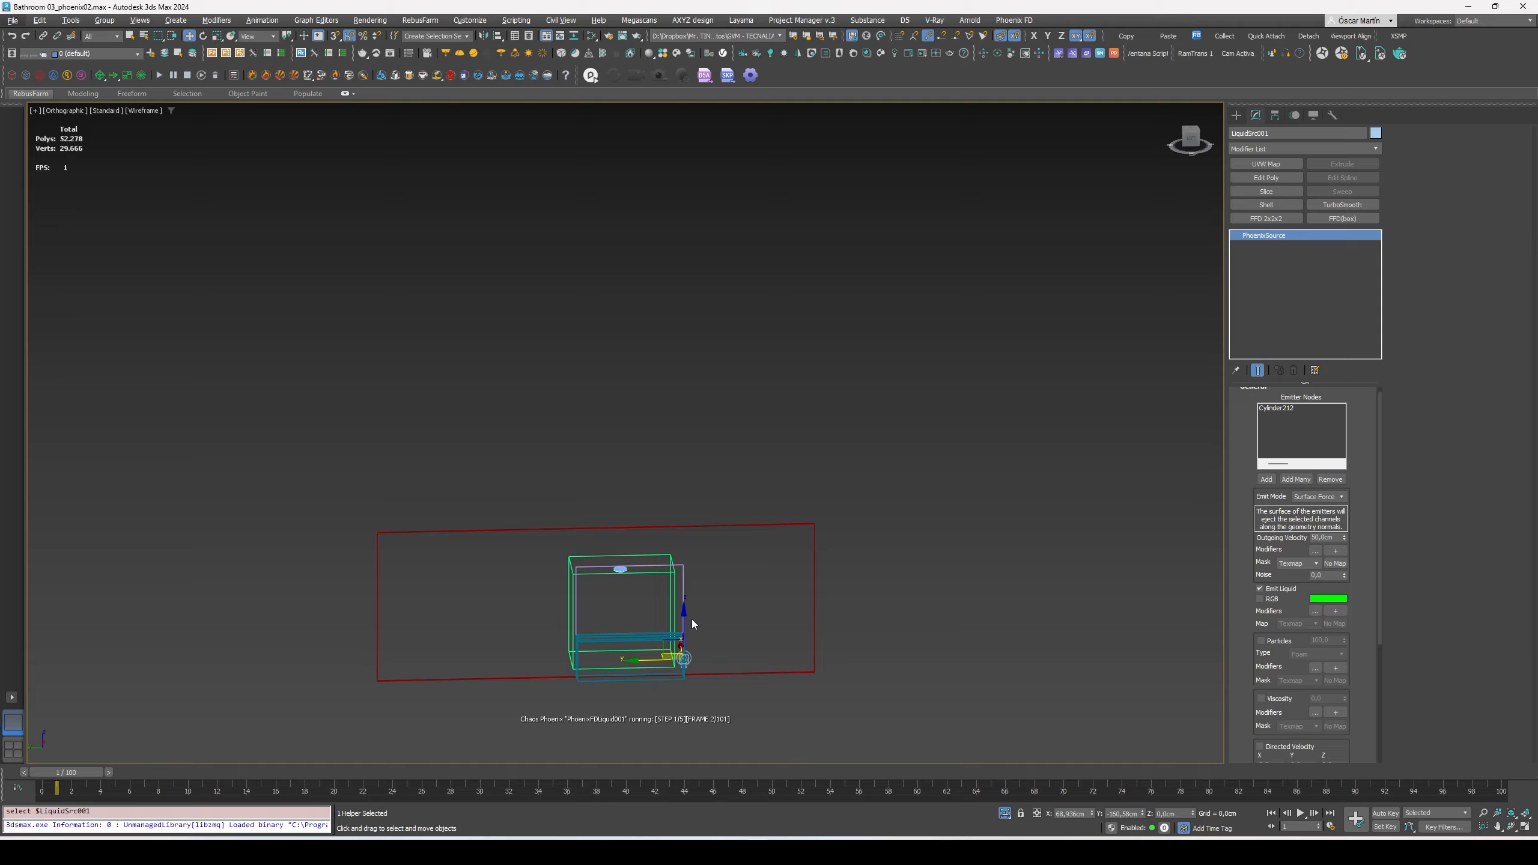
scroll(696, 627, up, 10)
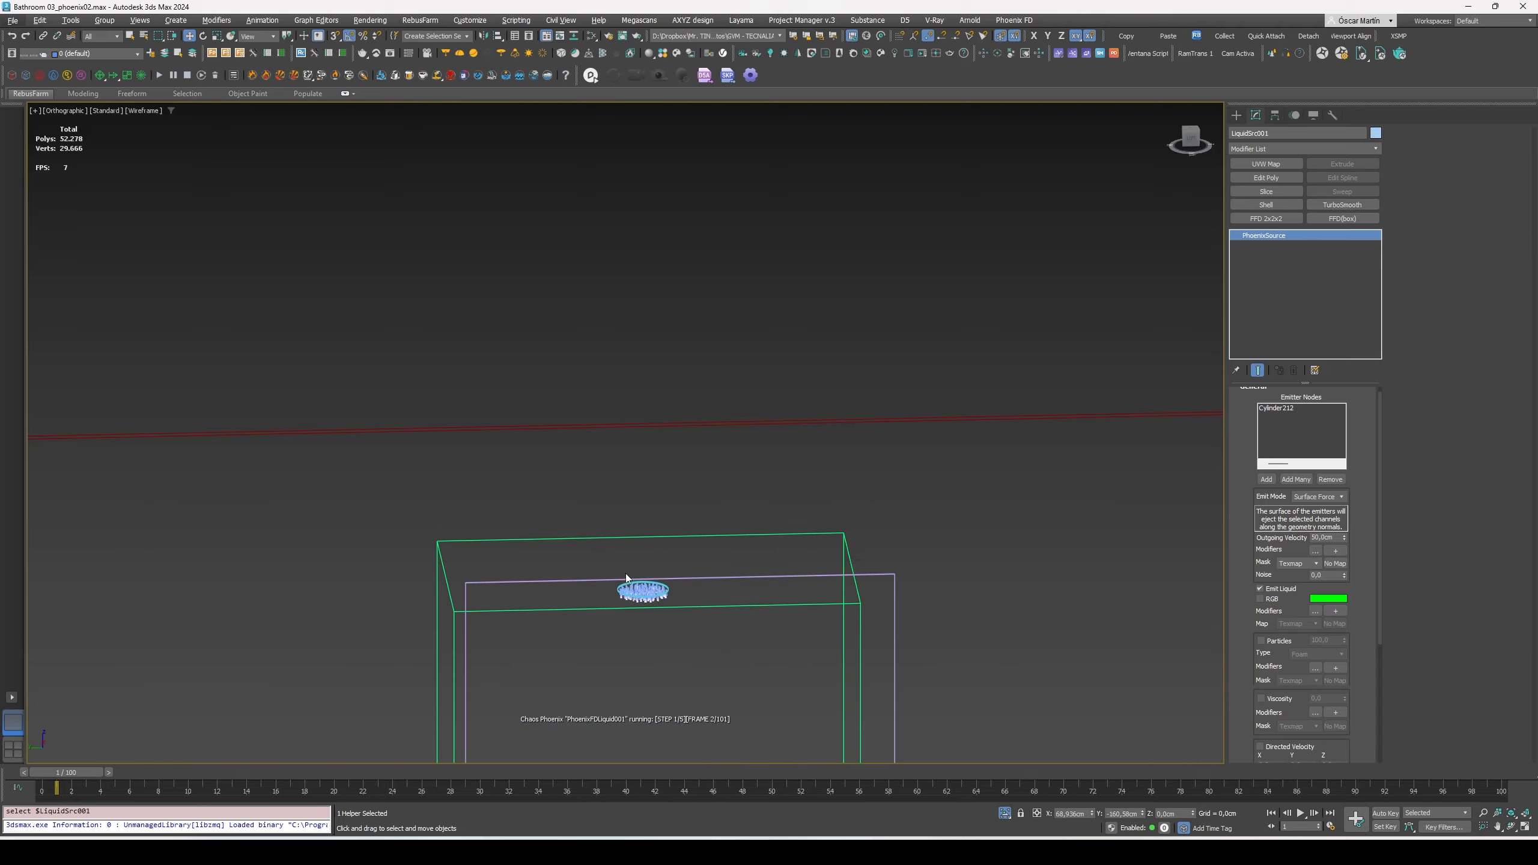
middle_drag(752, 607, 735, 421)
scroll(728, 494, up, 6)
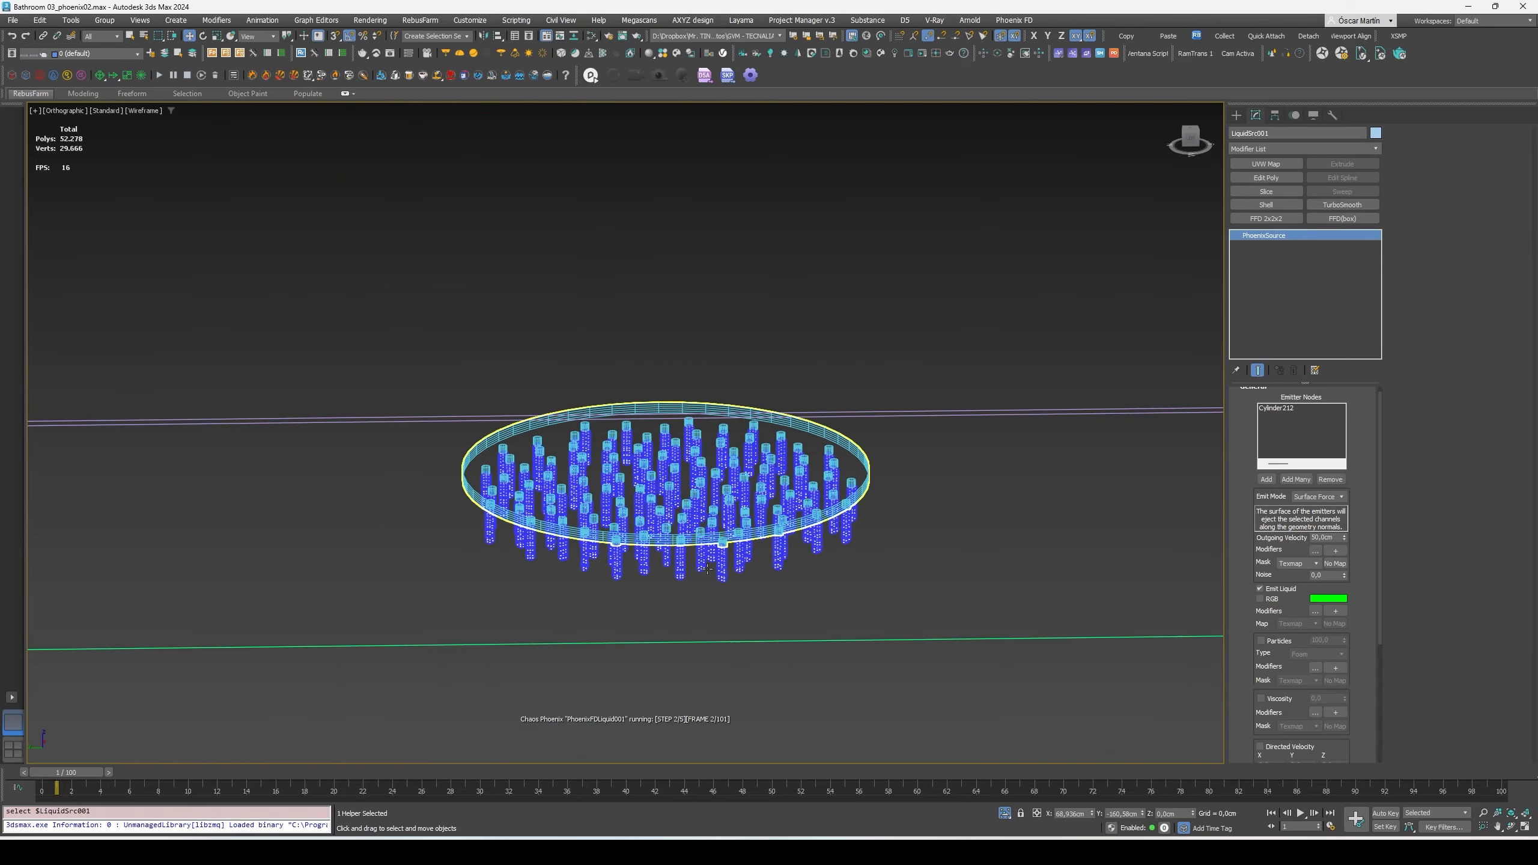
scroll(678, 542, up, 3)
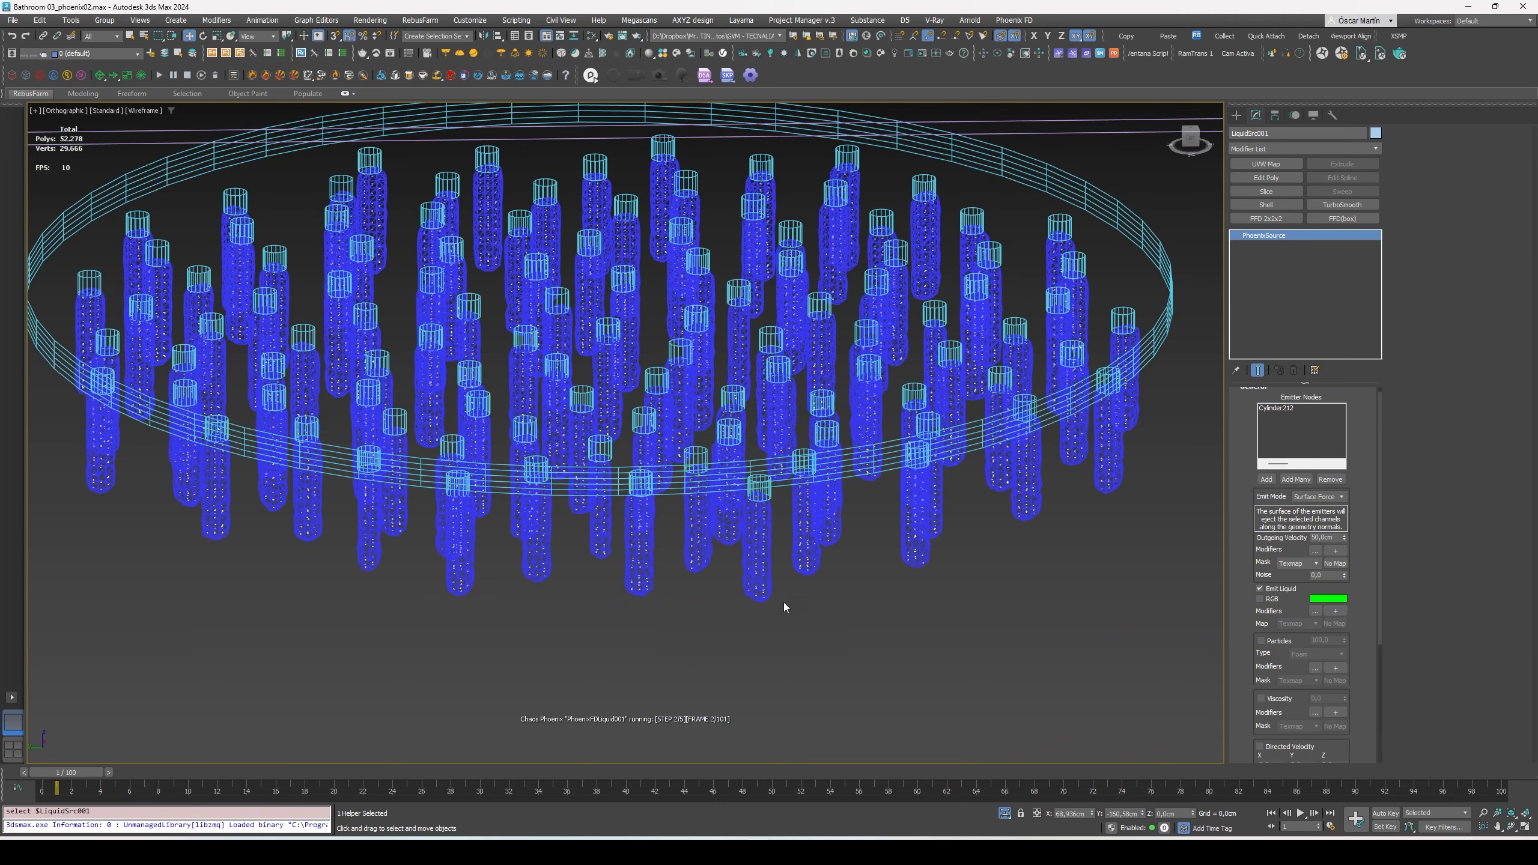
scroll(778, 567, down, 10)
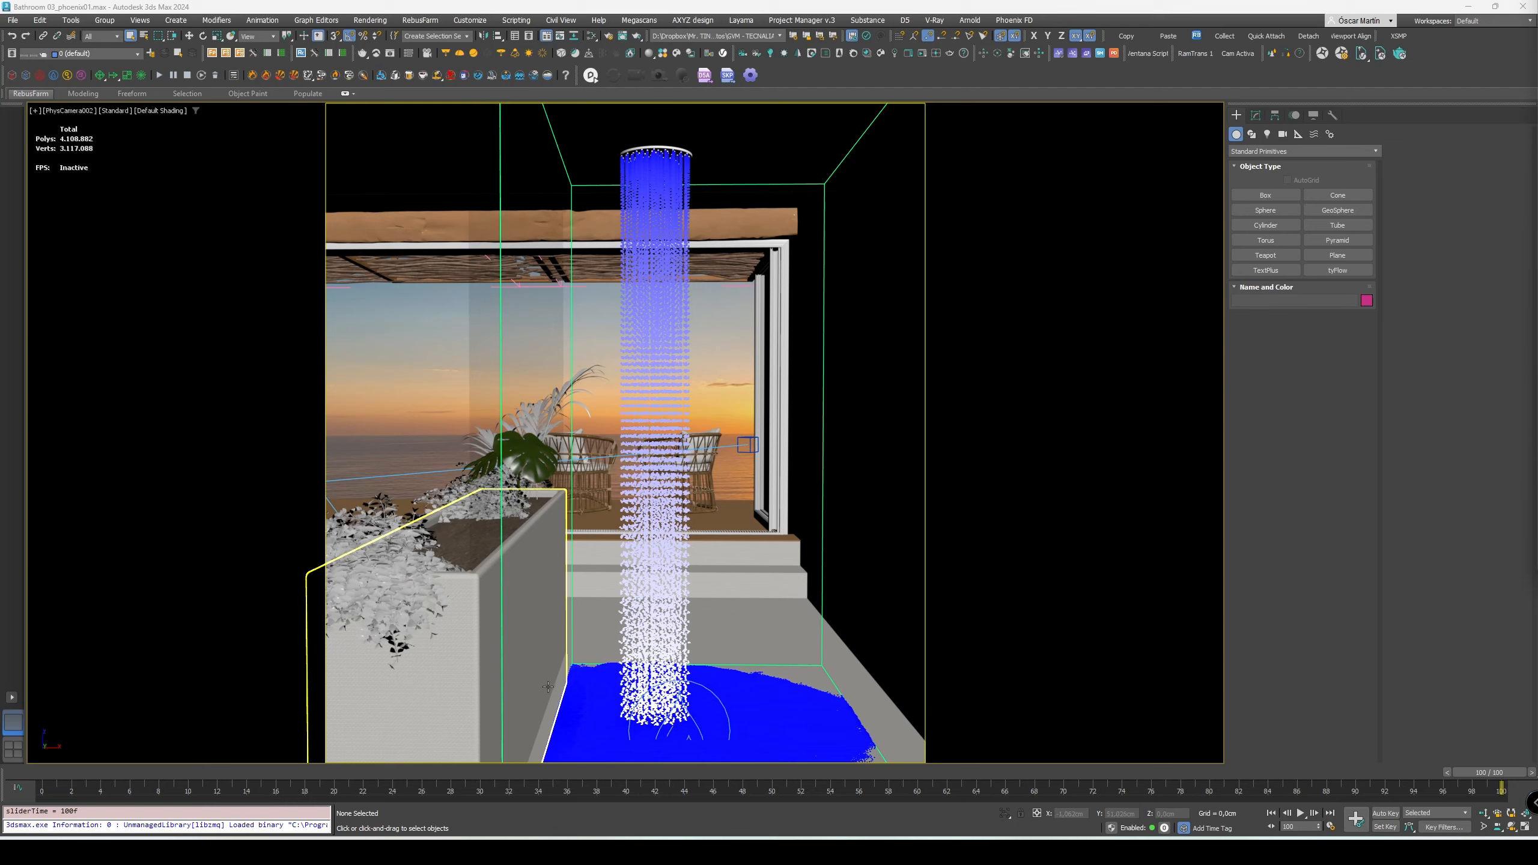
Review the simulated shower in Bathroom 03_phoenix01.max by scrubbing and playing the timeline back and forth through the camera view.
drag(1490, 774, 132, 772)
drag(132, 773, 825, 656)
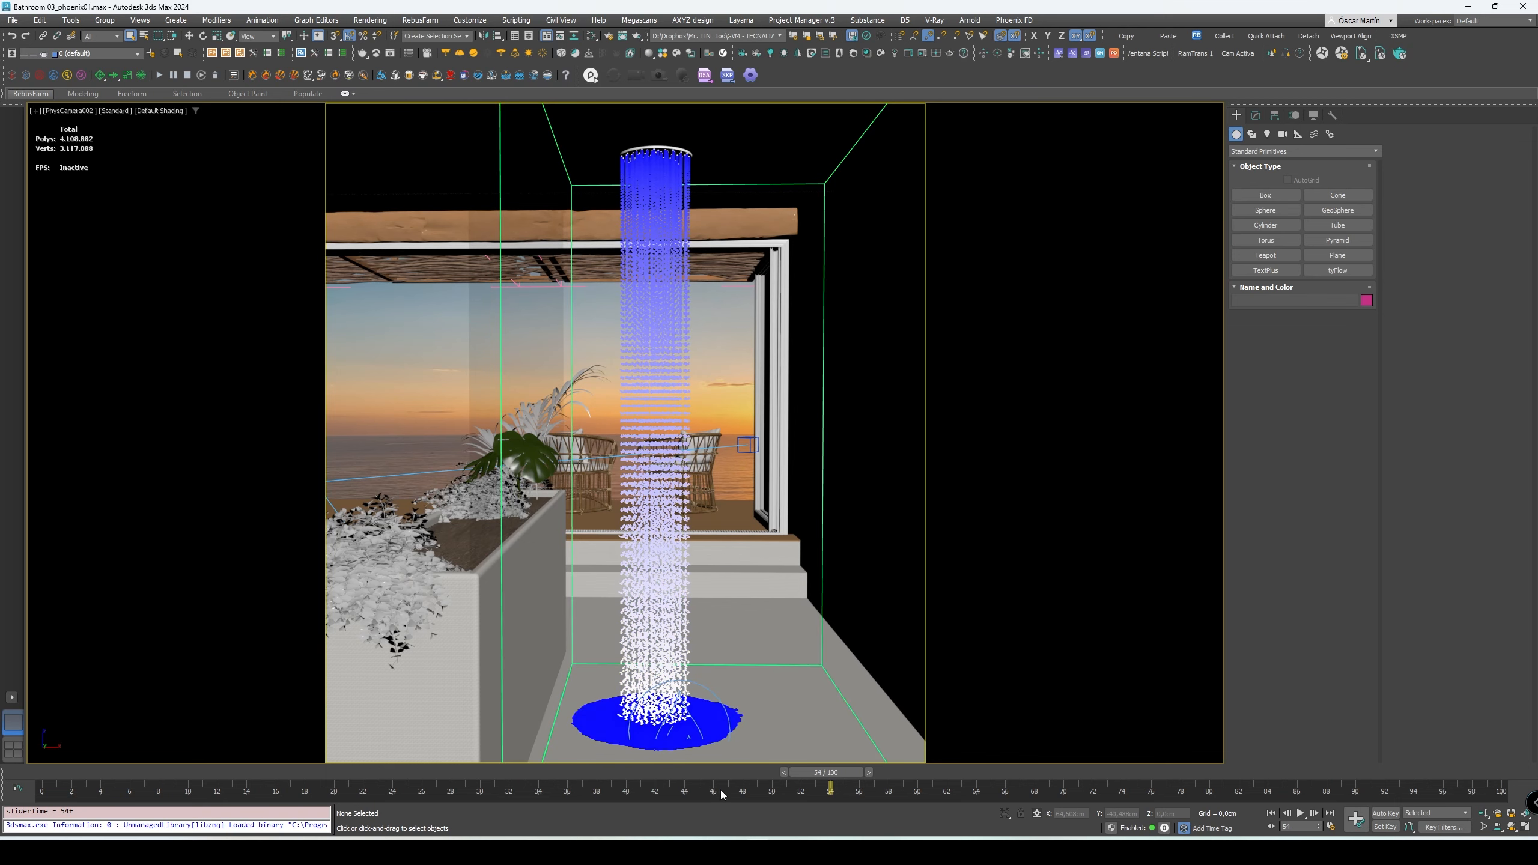
drag(835, 775, 1442, 775)
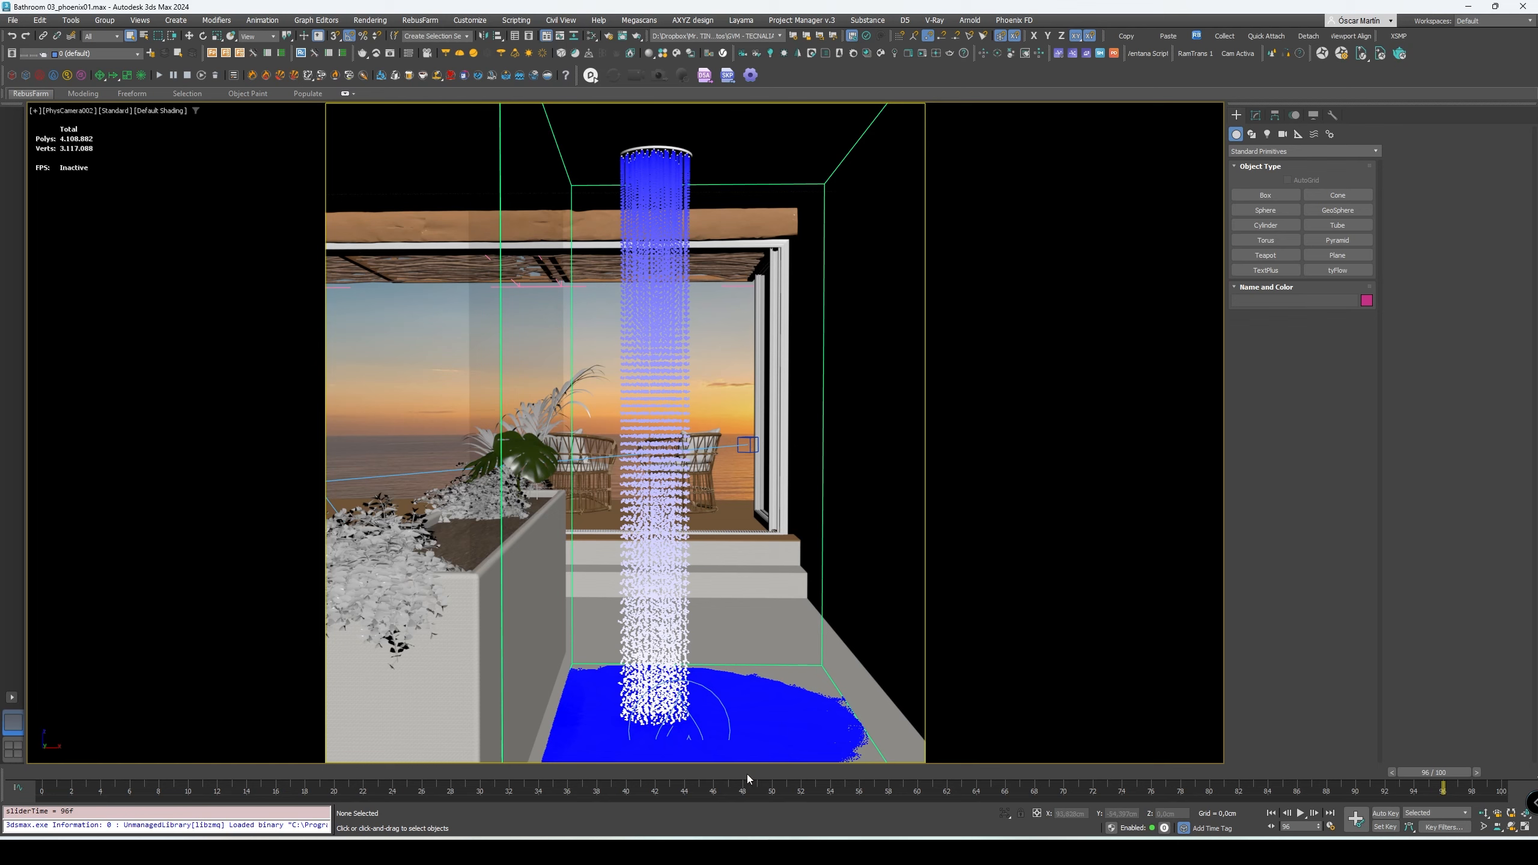
key(/)
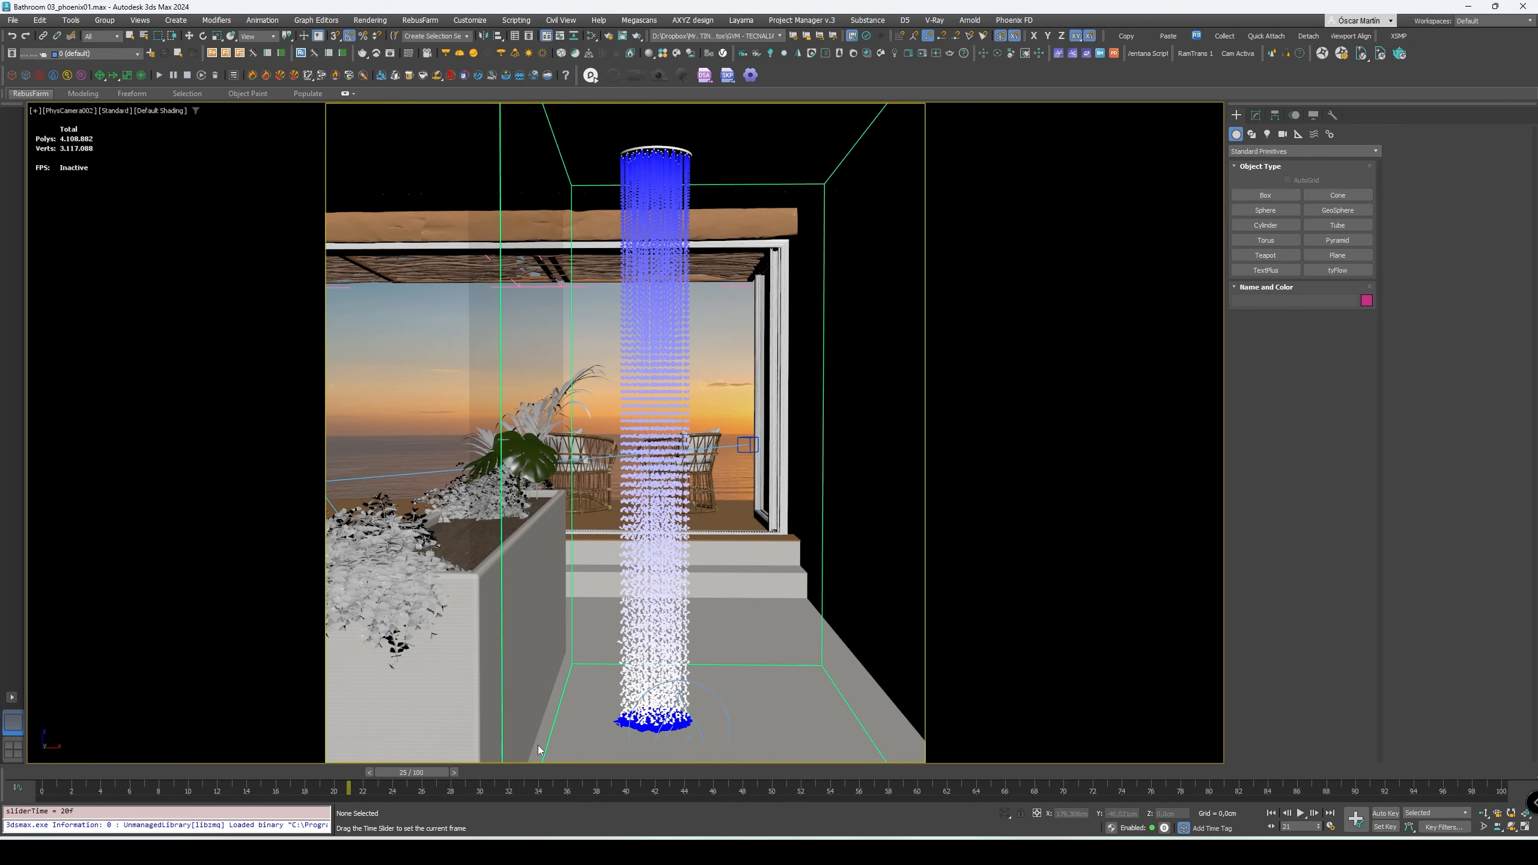
key(/)
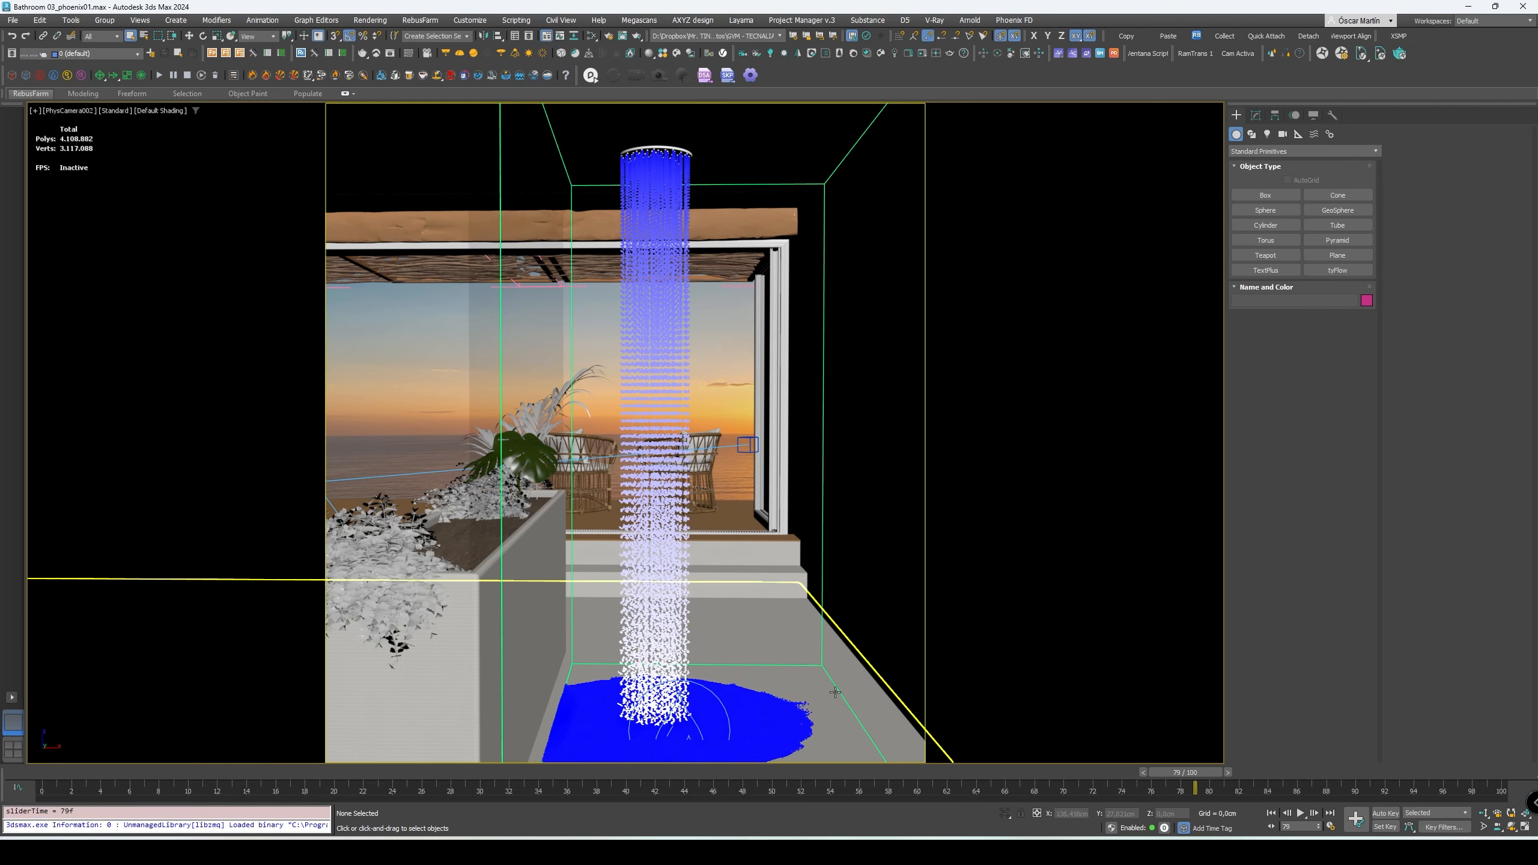
drag(1190, 771, 121, 771)
drag(126, 707, 1508, 792)
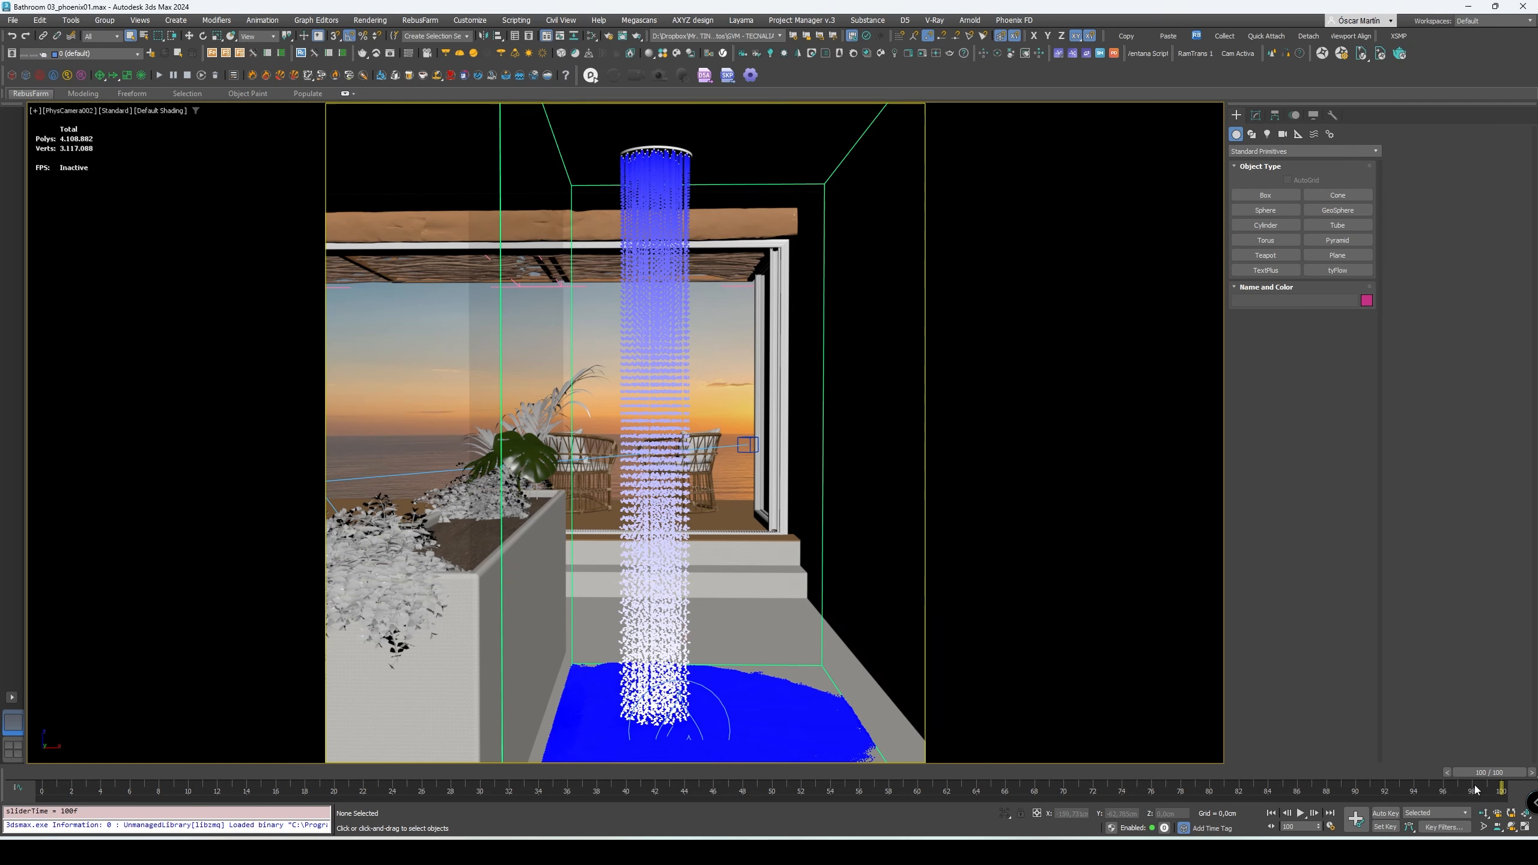
mouse_move(1464, 773)
mouse_down()
mouse_move(257, 773)
mouse_move(167, 756)
mouse_move(1477, 757)
mouse_up()
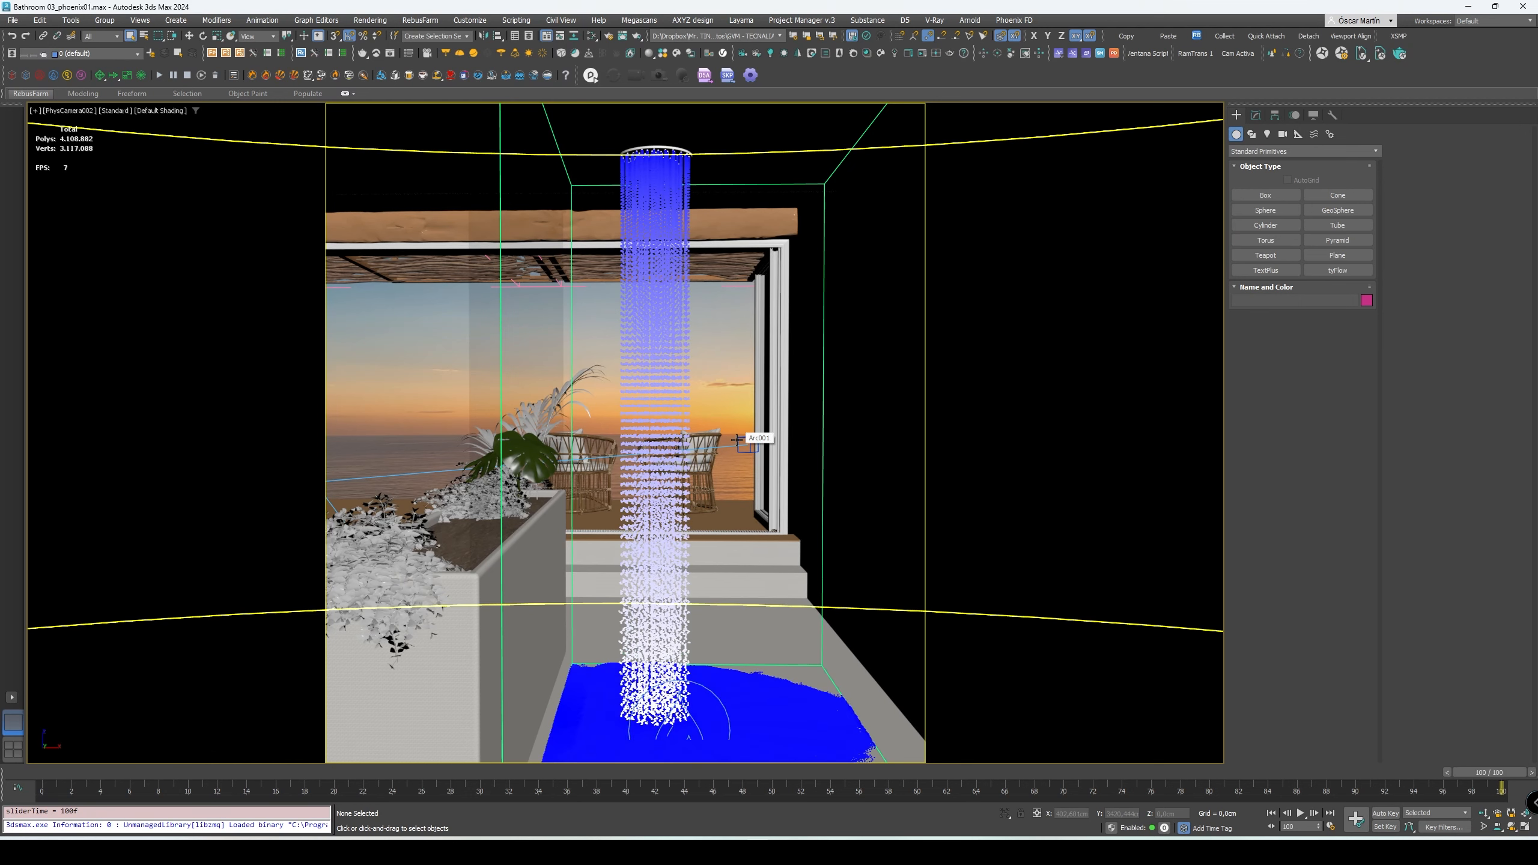
key(p)
key(z)
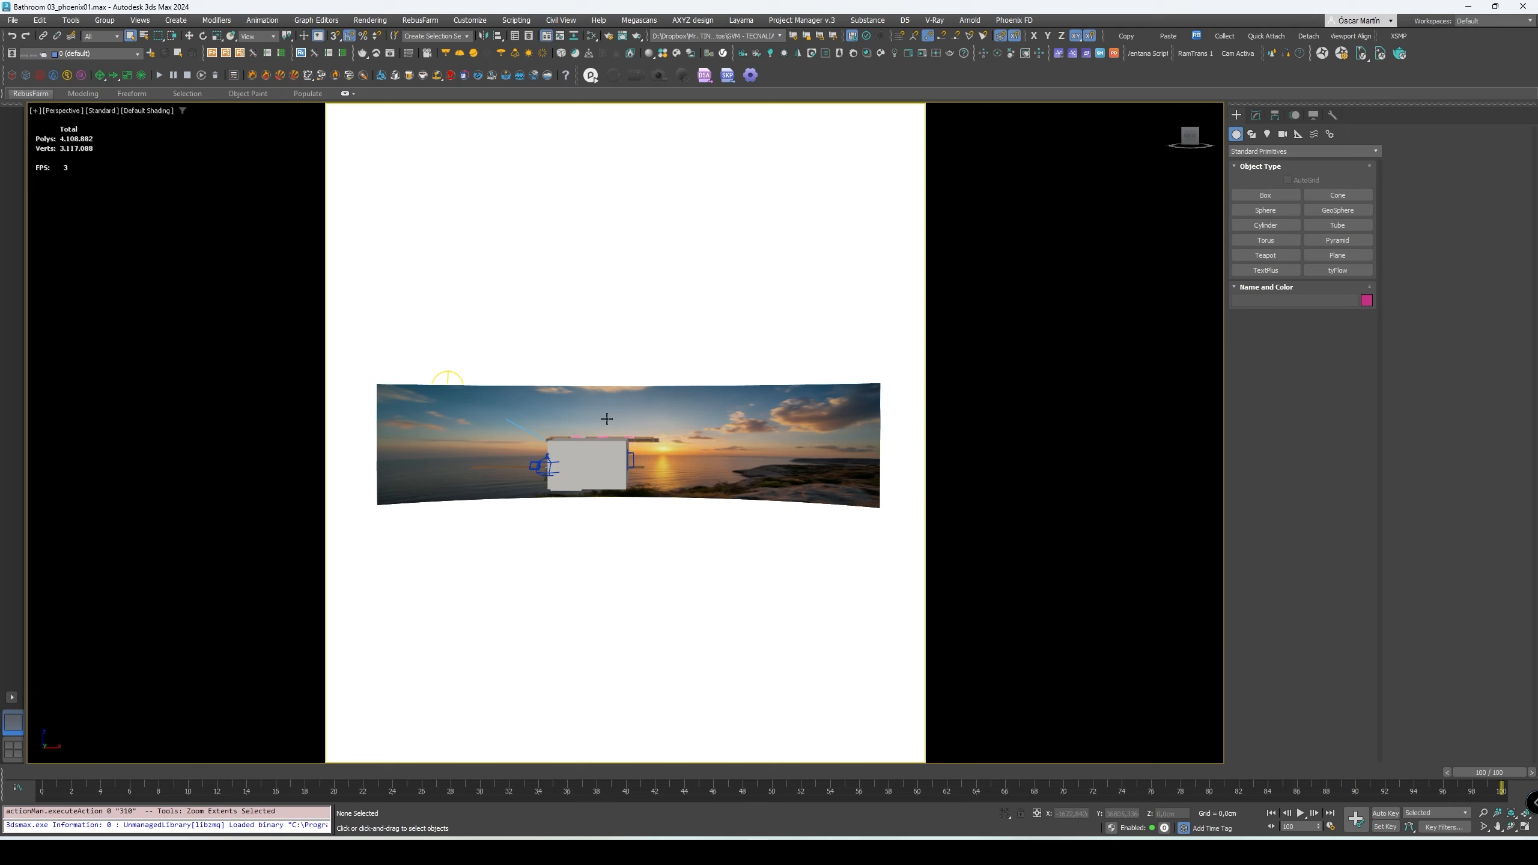
scroll(602, 451, up, 12)
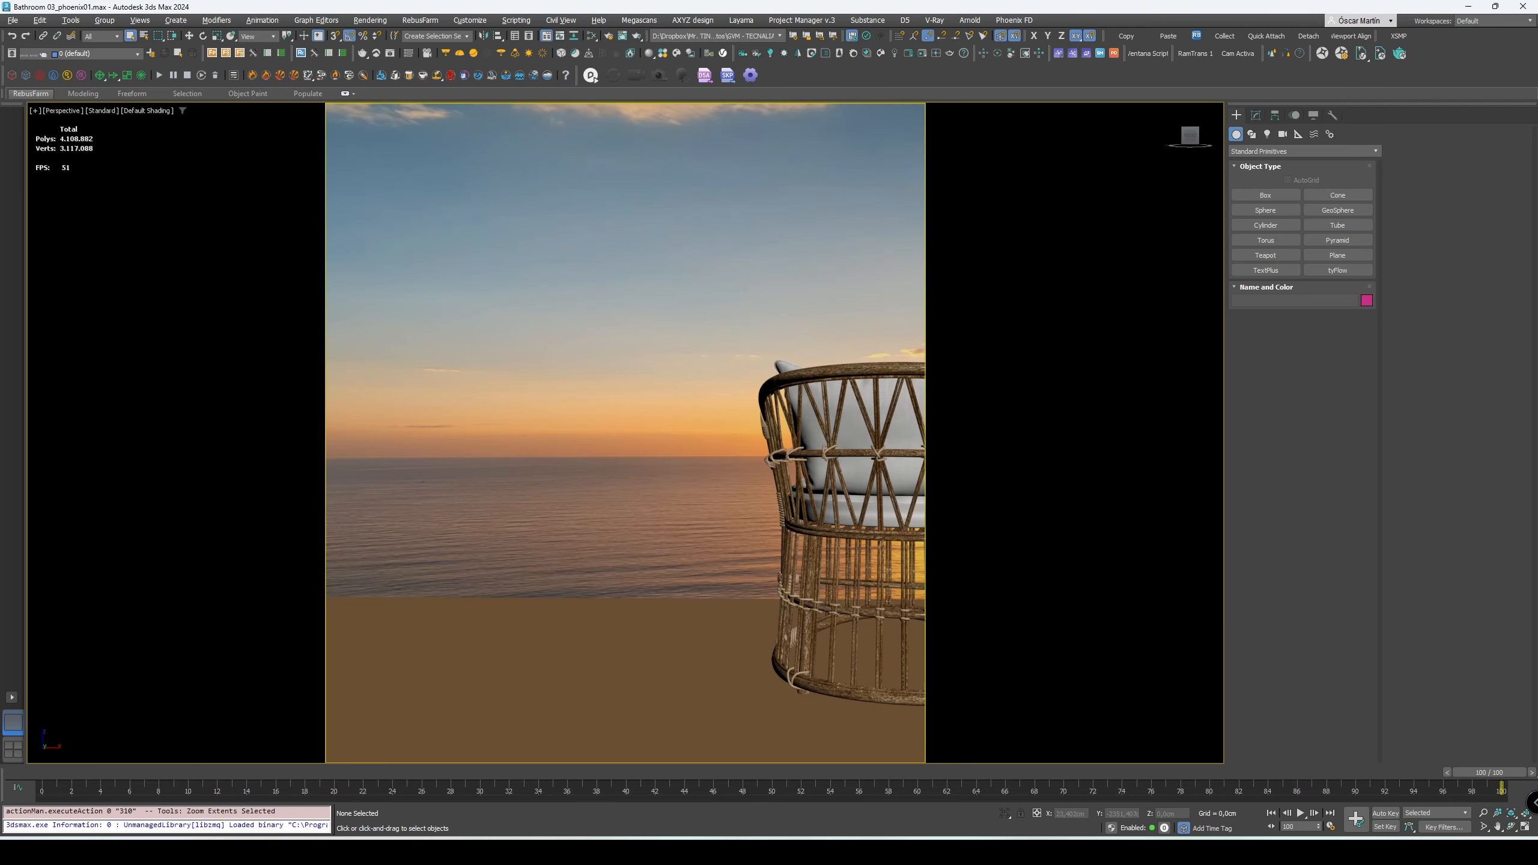
scroll(602, 363, down, 3)
key(c)
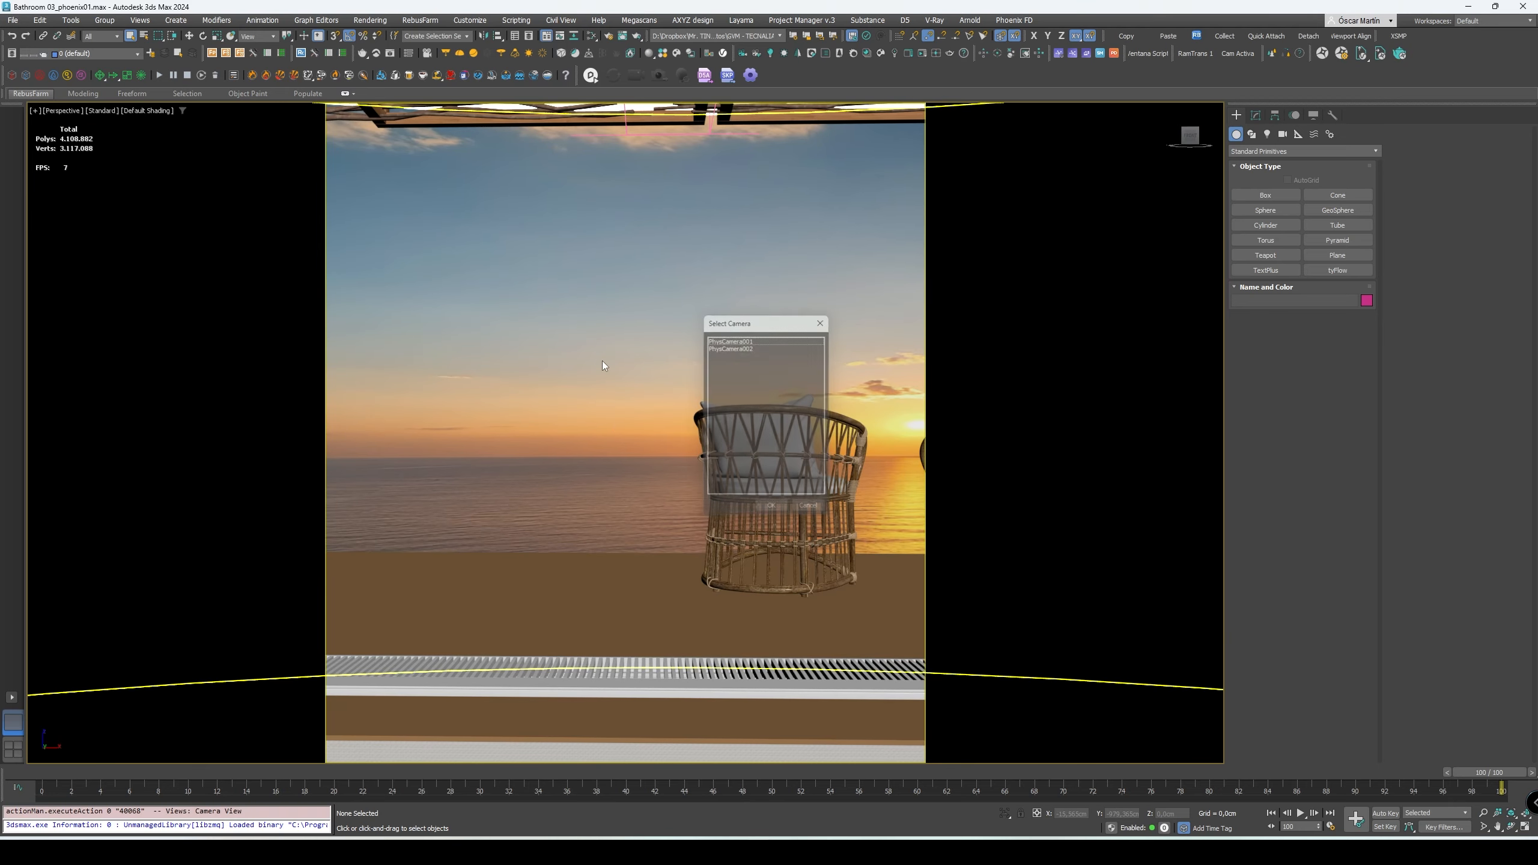
double_click(749, 348)
Display the camera view in wireframe and select the Phoenix liquid simulator around the shower.
click(664, 234)
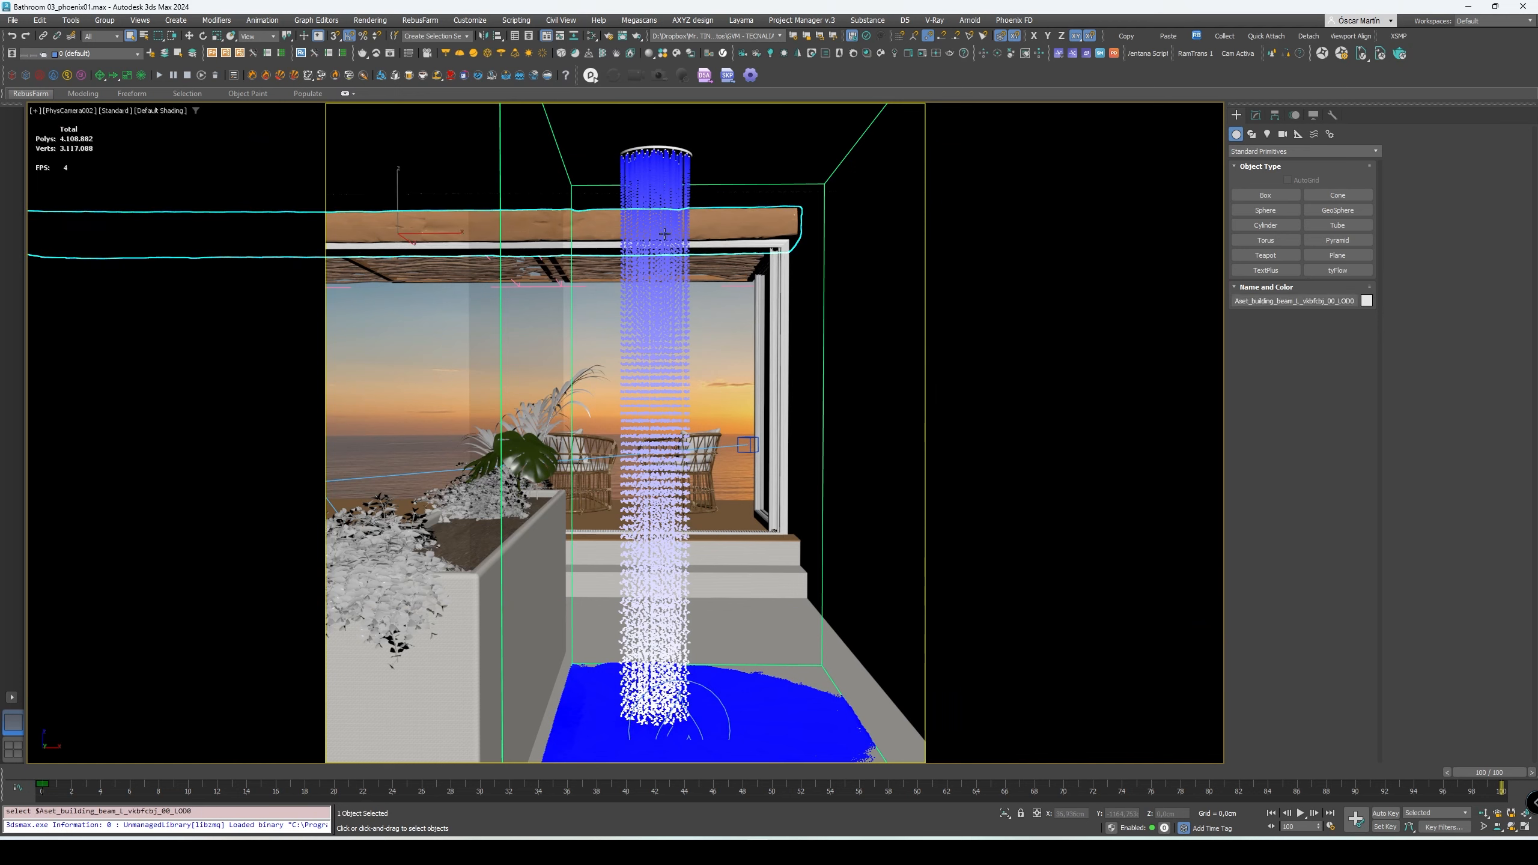
click(639, 160)
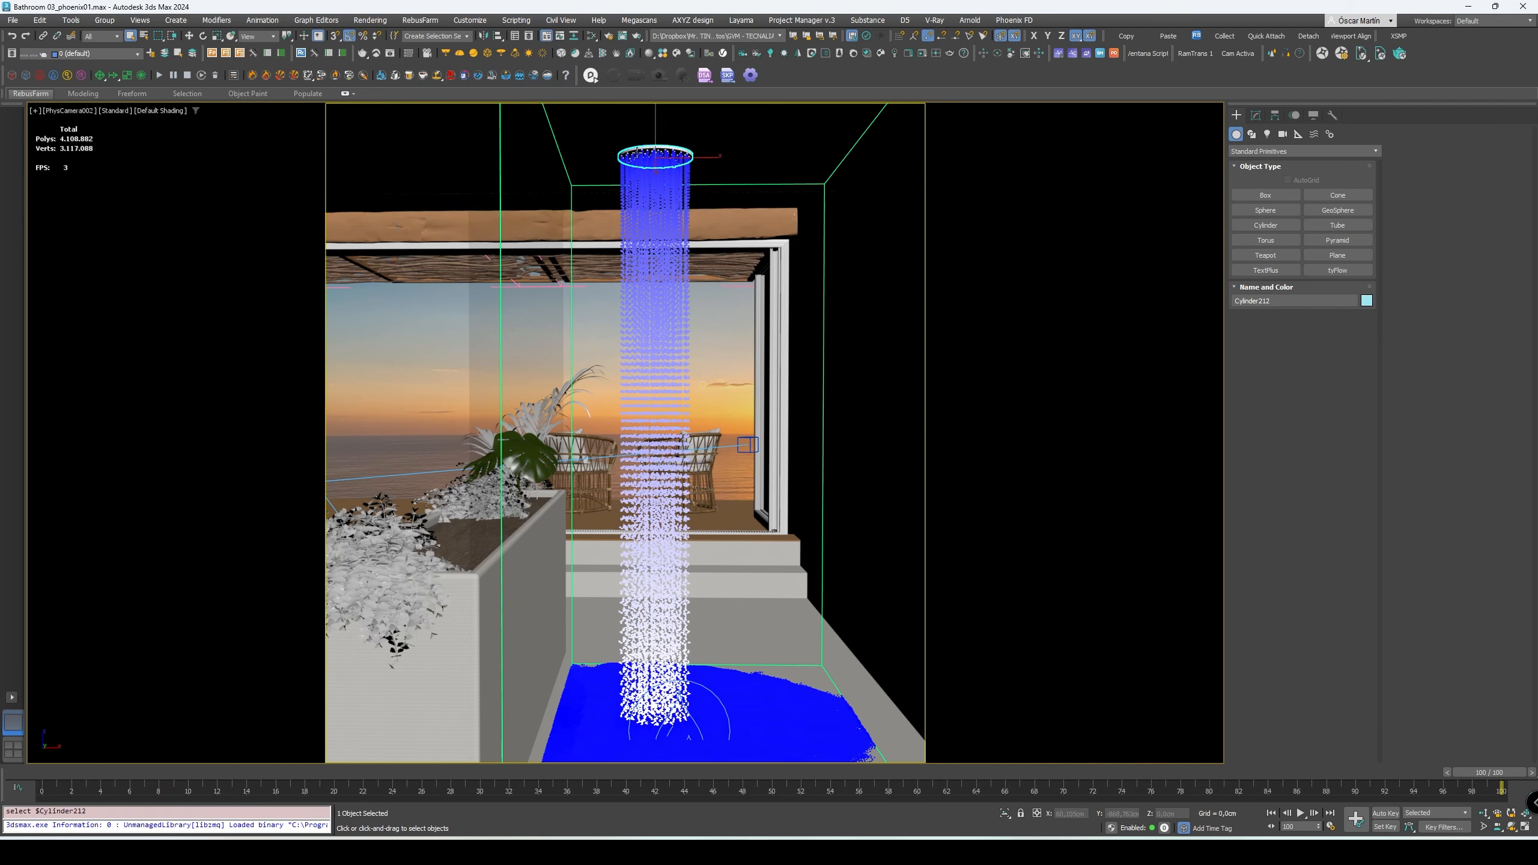
click(693, 631)
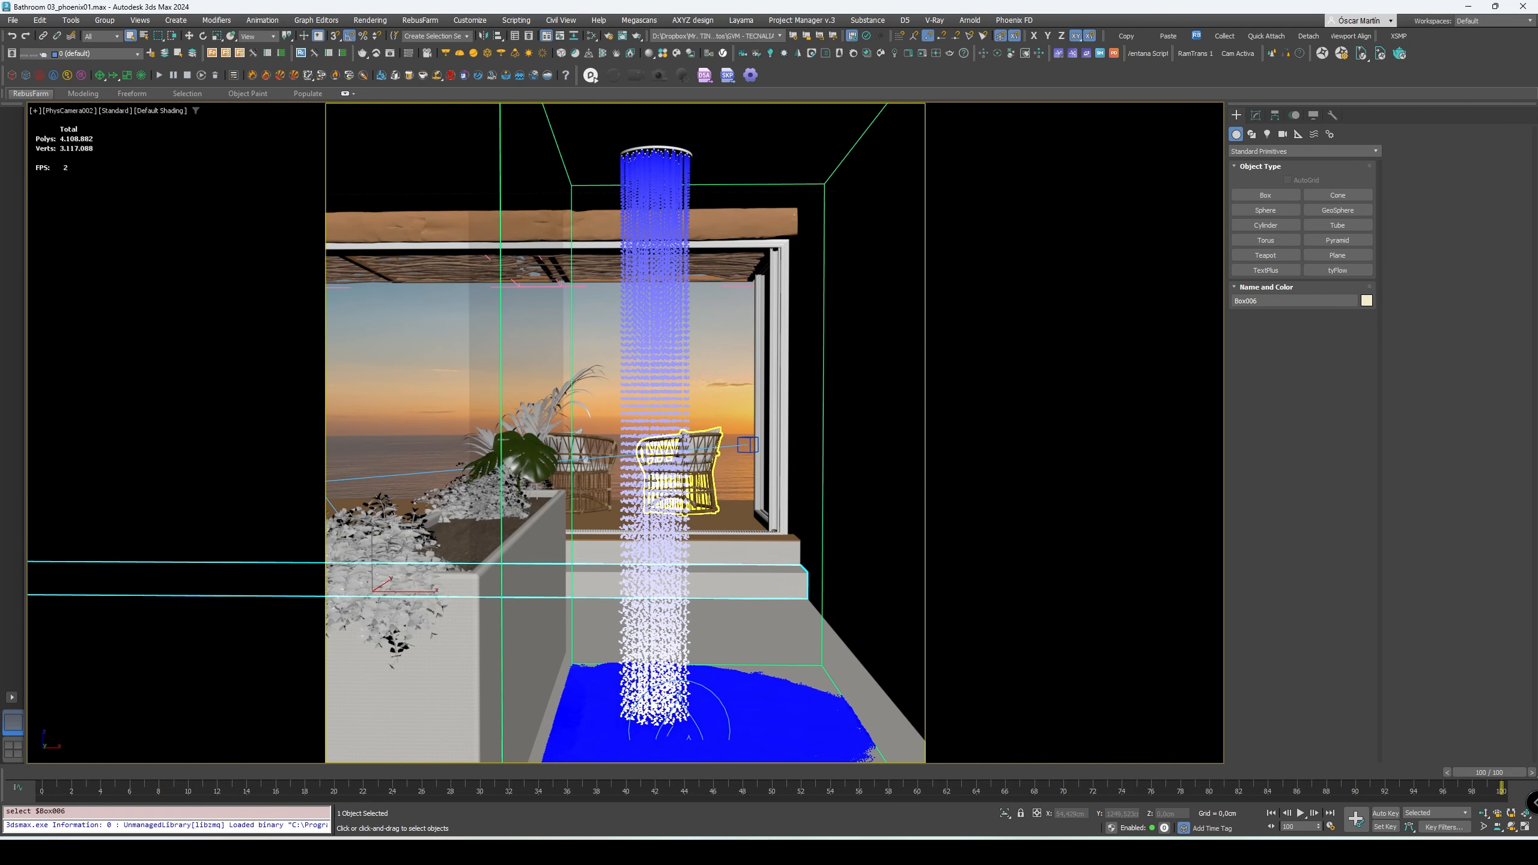
key(F3)
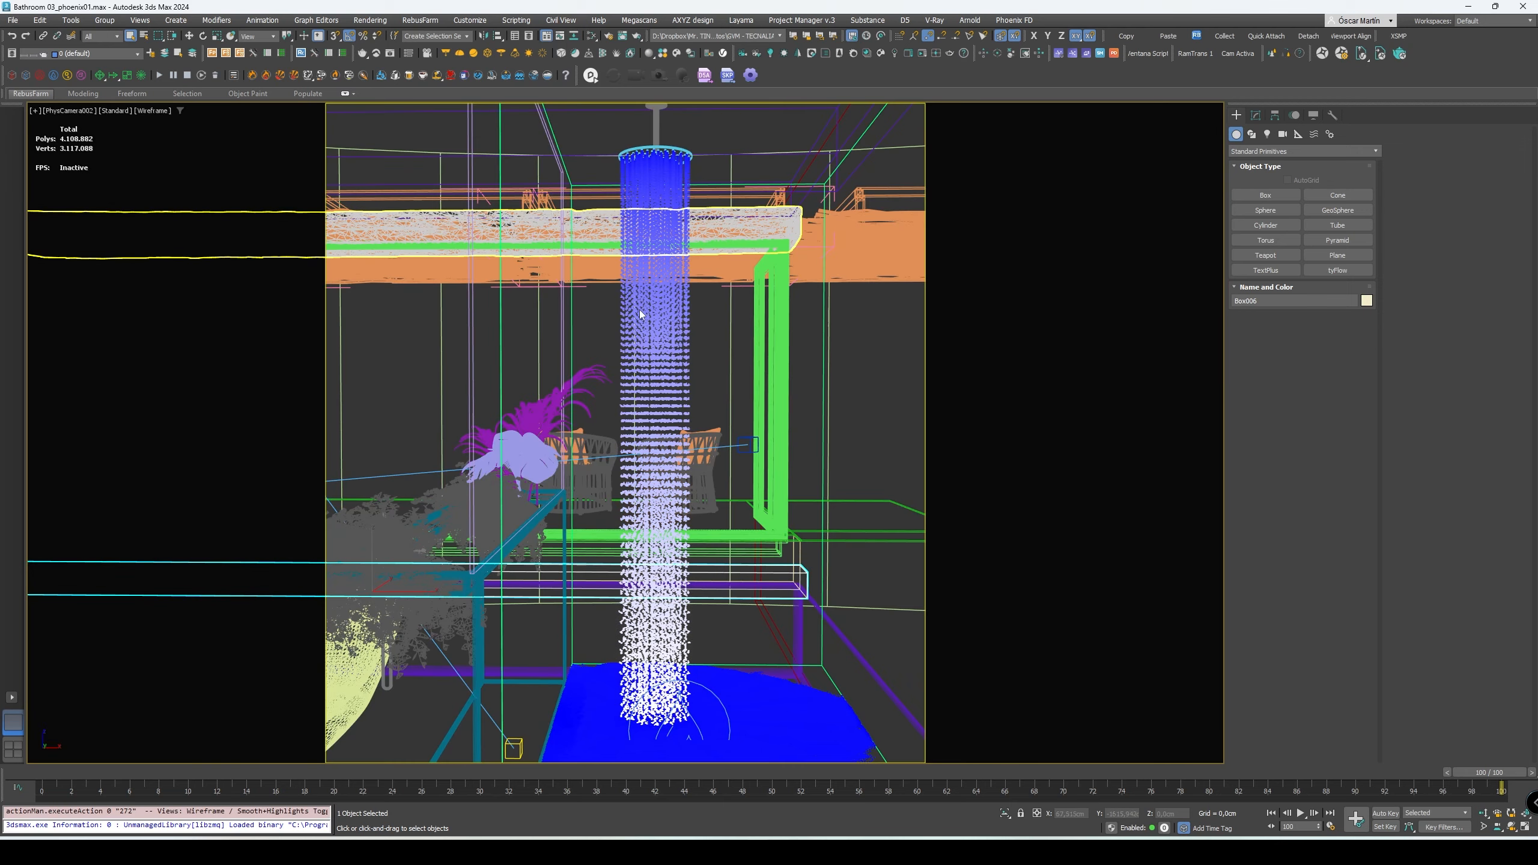
click(662, 160)
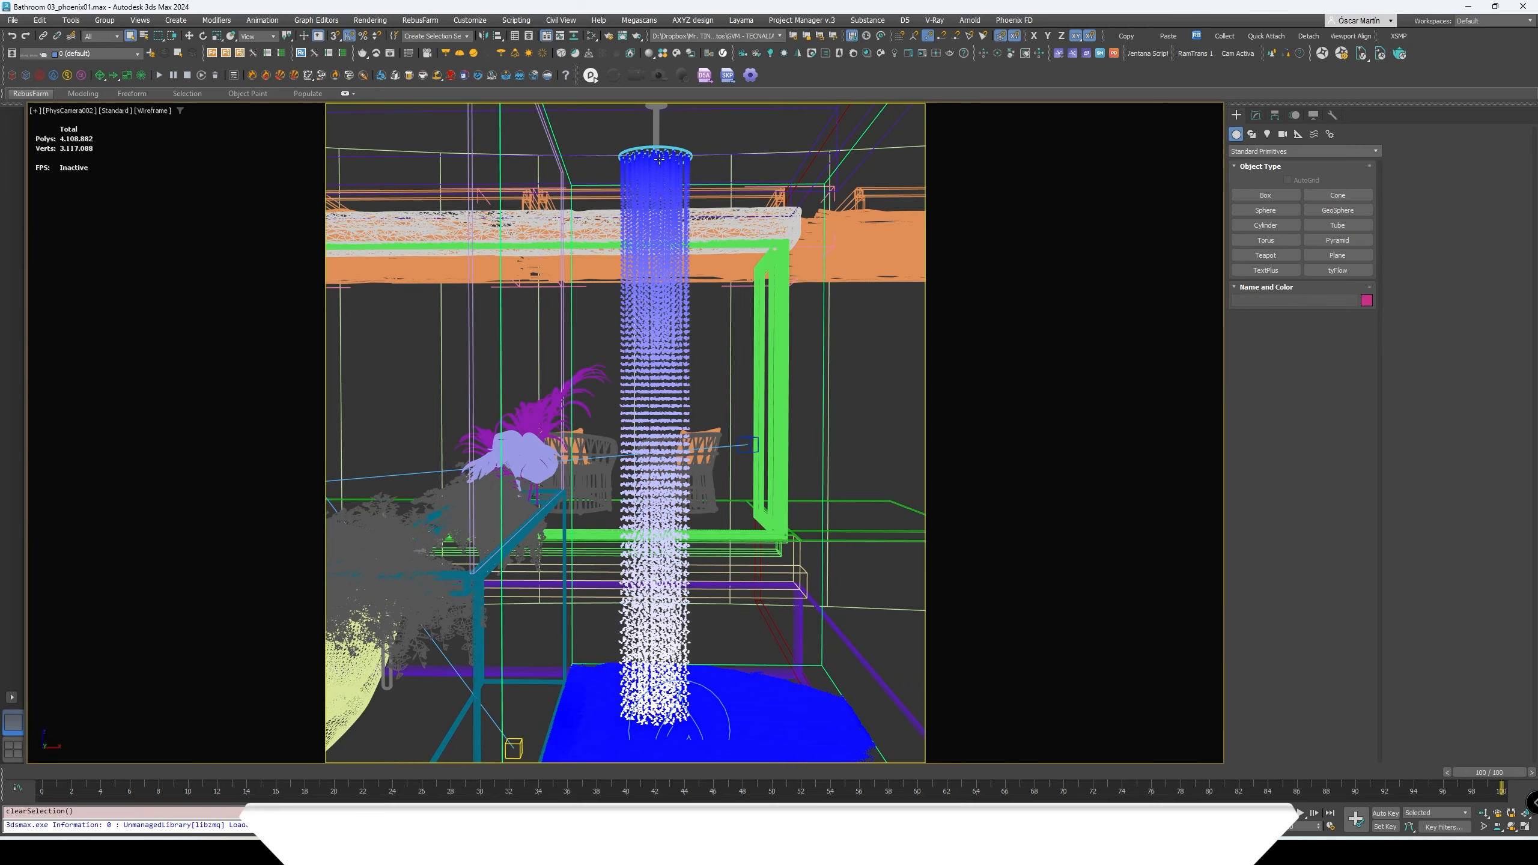
click(659, 159)
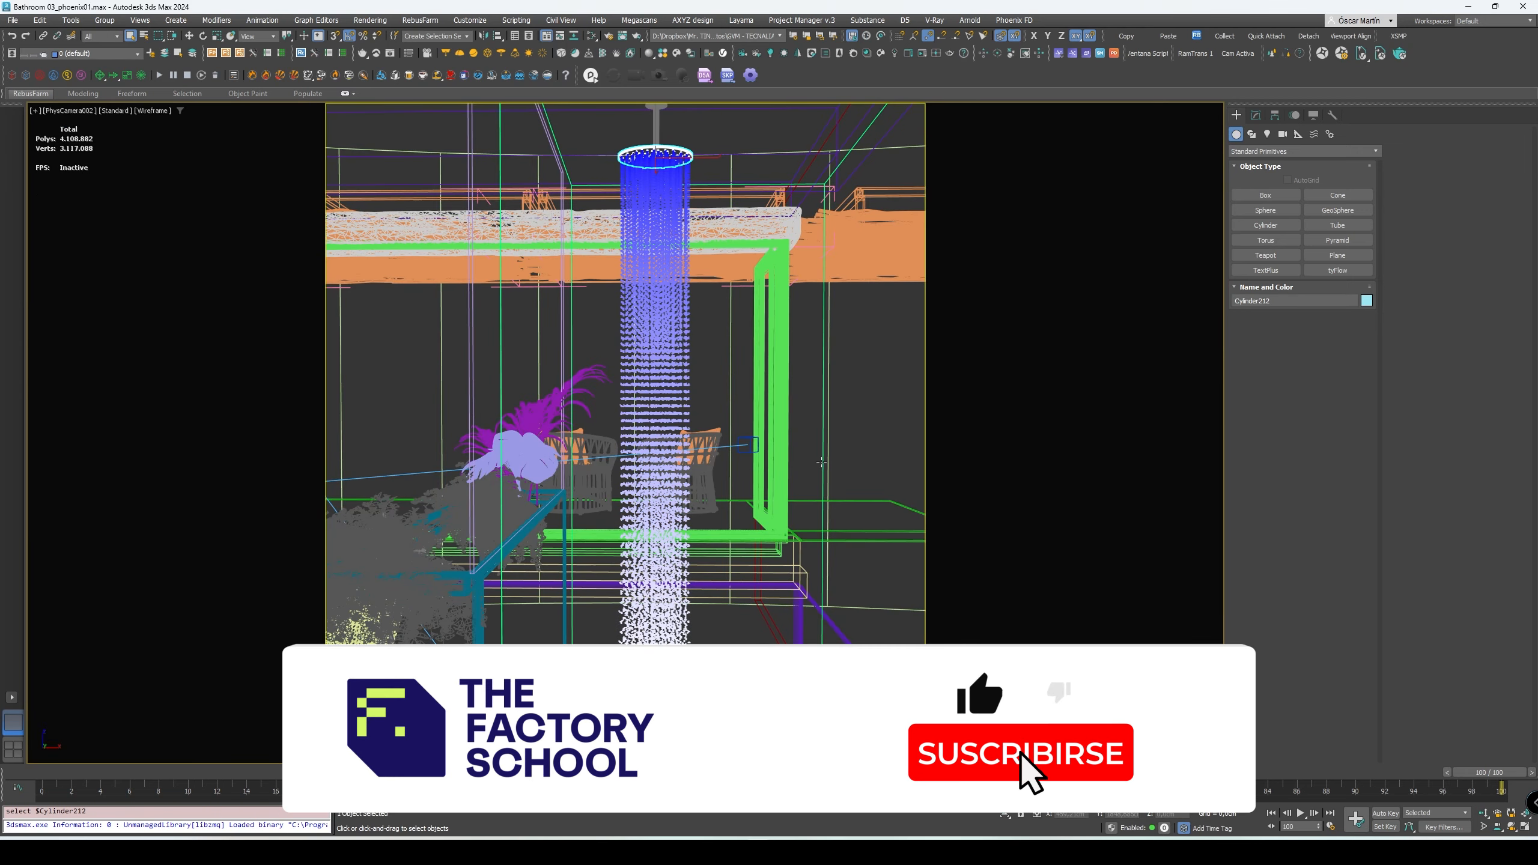
click(821, 462)
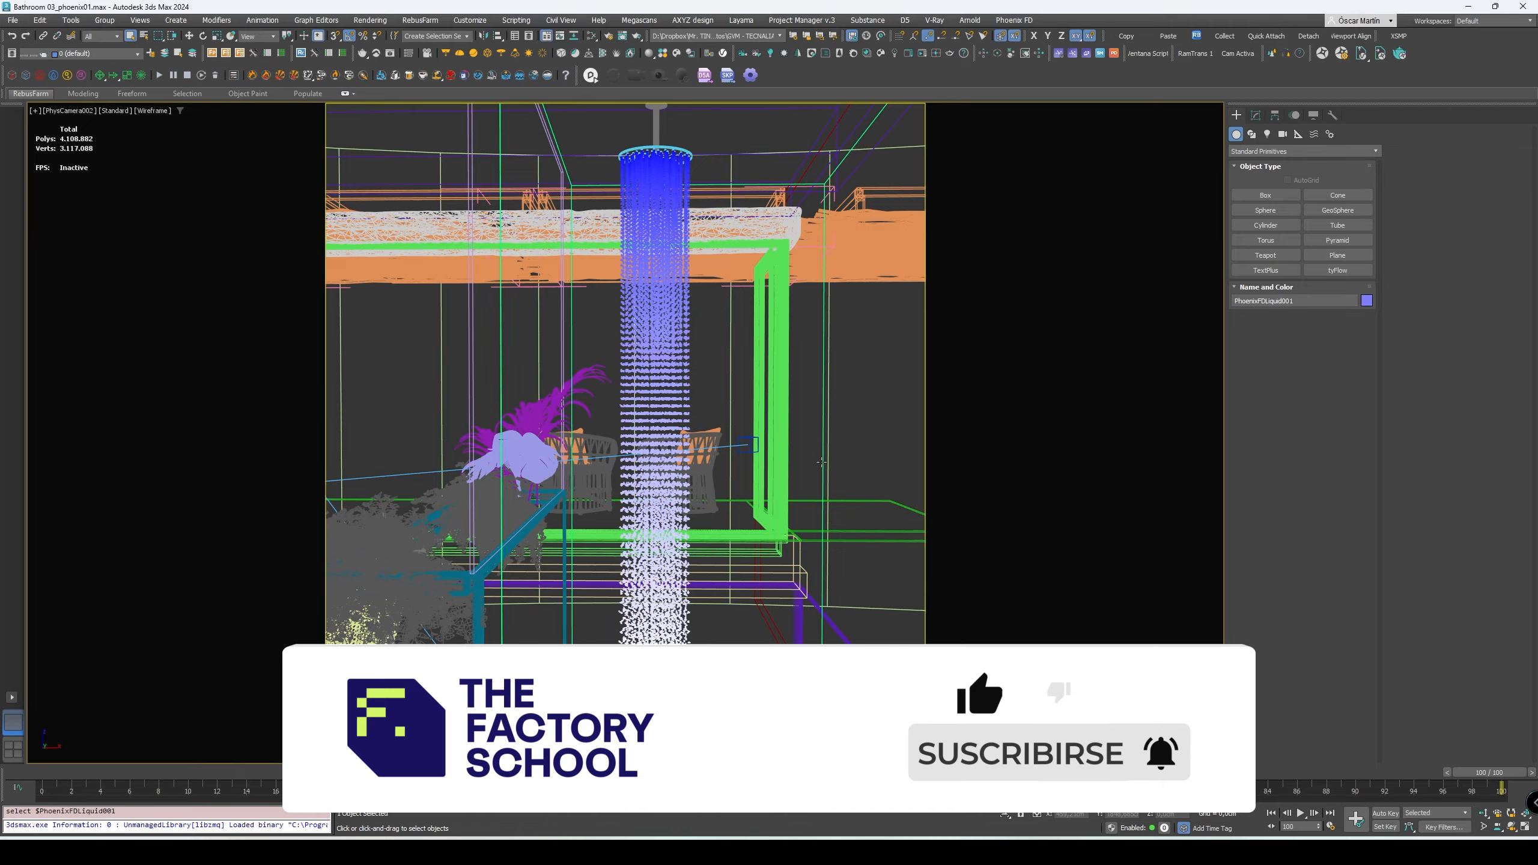
Switch to a perspective view and inspect the falling water column below the showerhead.
key(p)
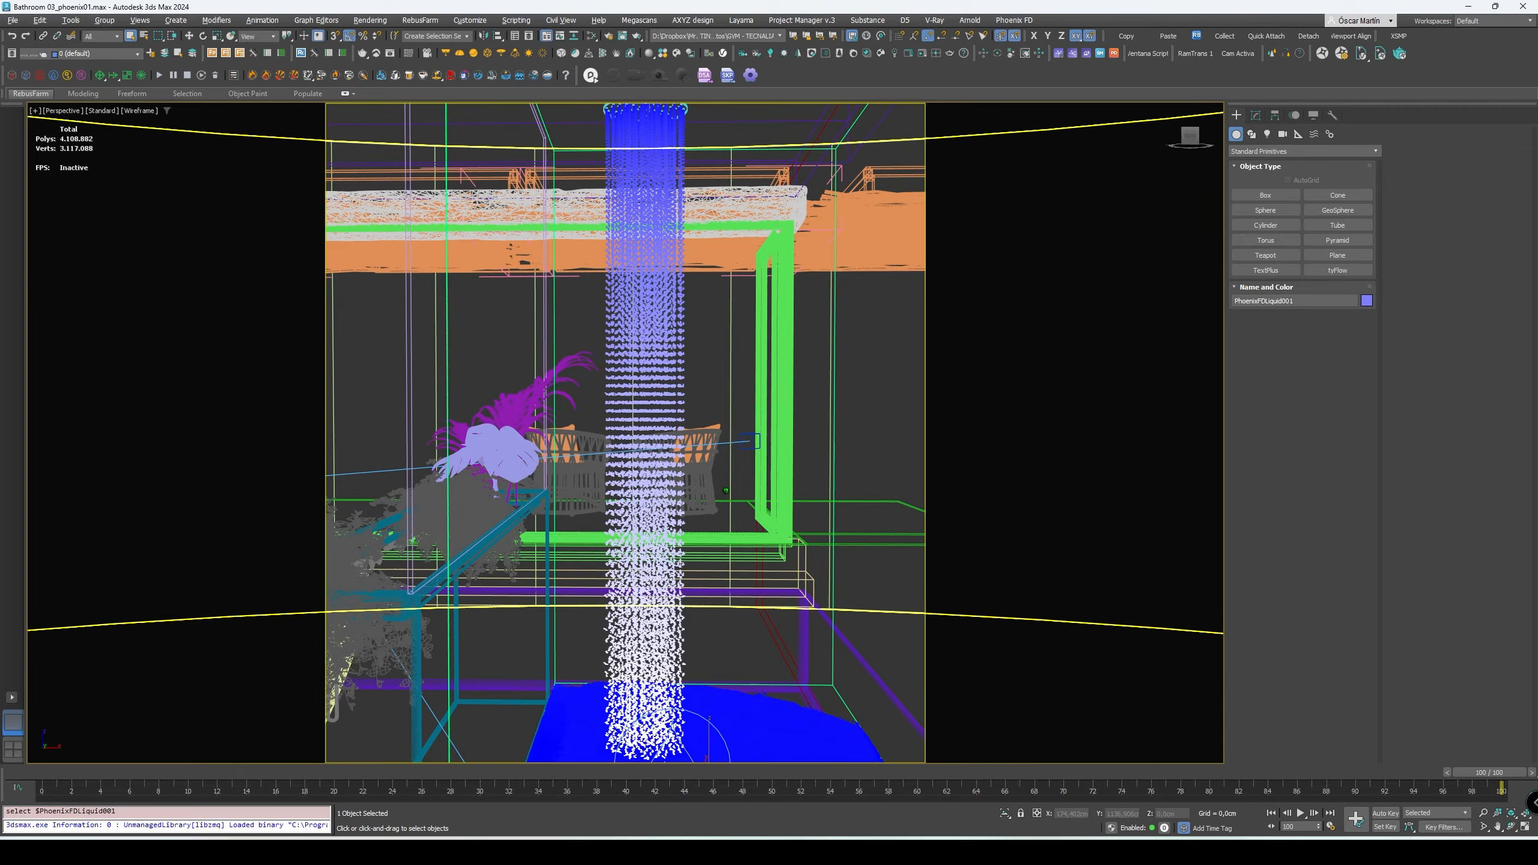
mouse_move(726, 486)
middle_down()
mouse_move(720, 471)
mouse_move(720, 486)
middle_up()
key(F2)
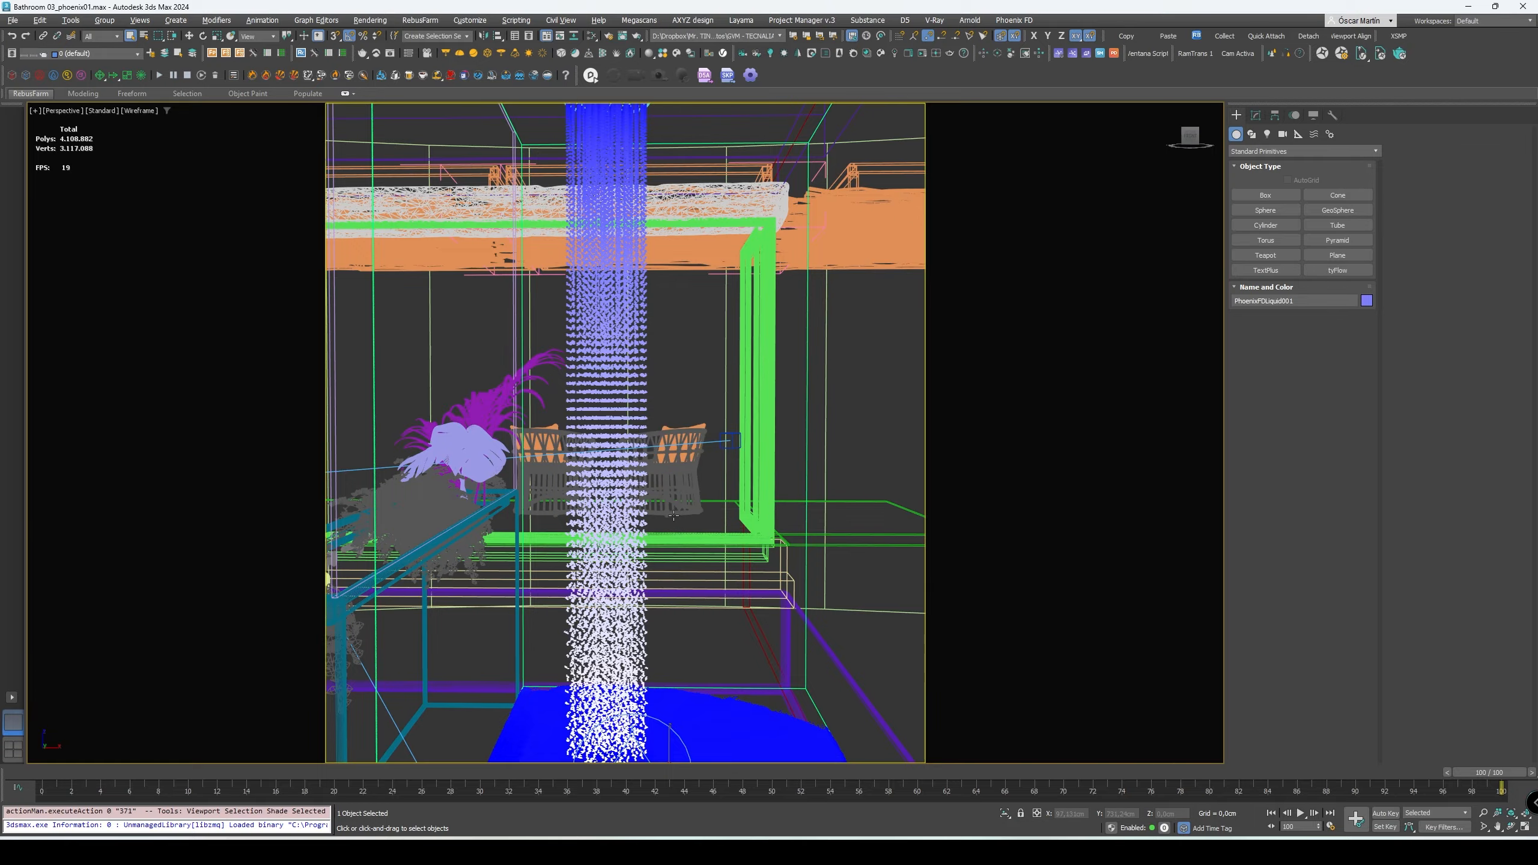
mouse_move(678, 519)
middle_down()
mouse_move(692, 453)
mouse_move(677, 548)
middle_up()
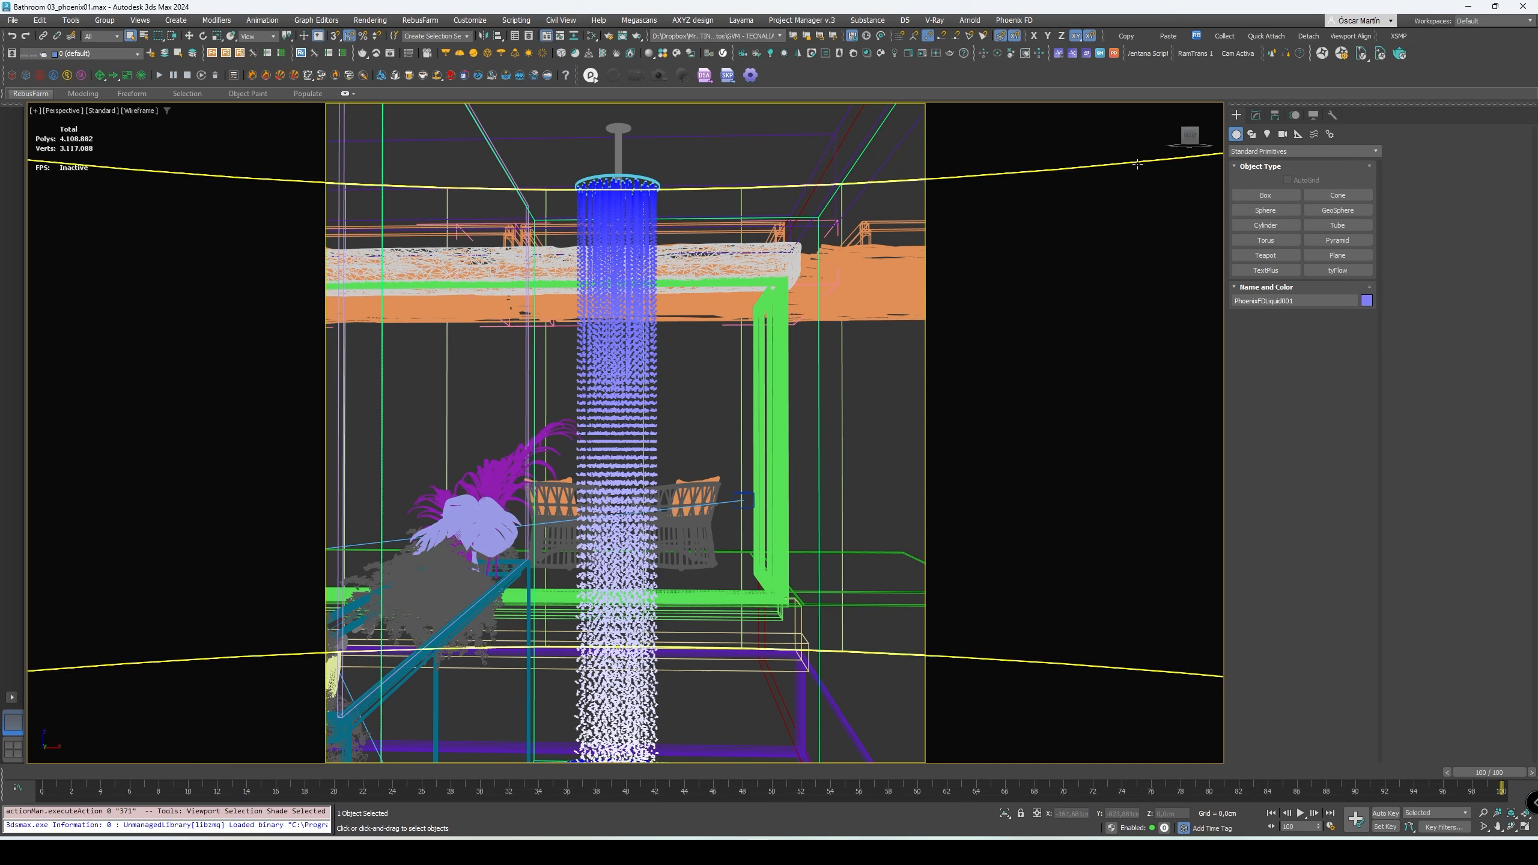
Examine the Phoenix simulator's settings, the liquid source's emitter Noise value, and the water column from other angles.
click(1256, 117)
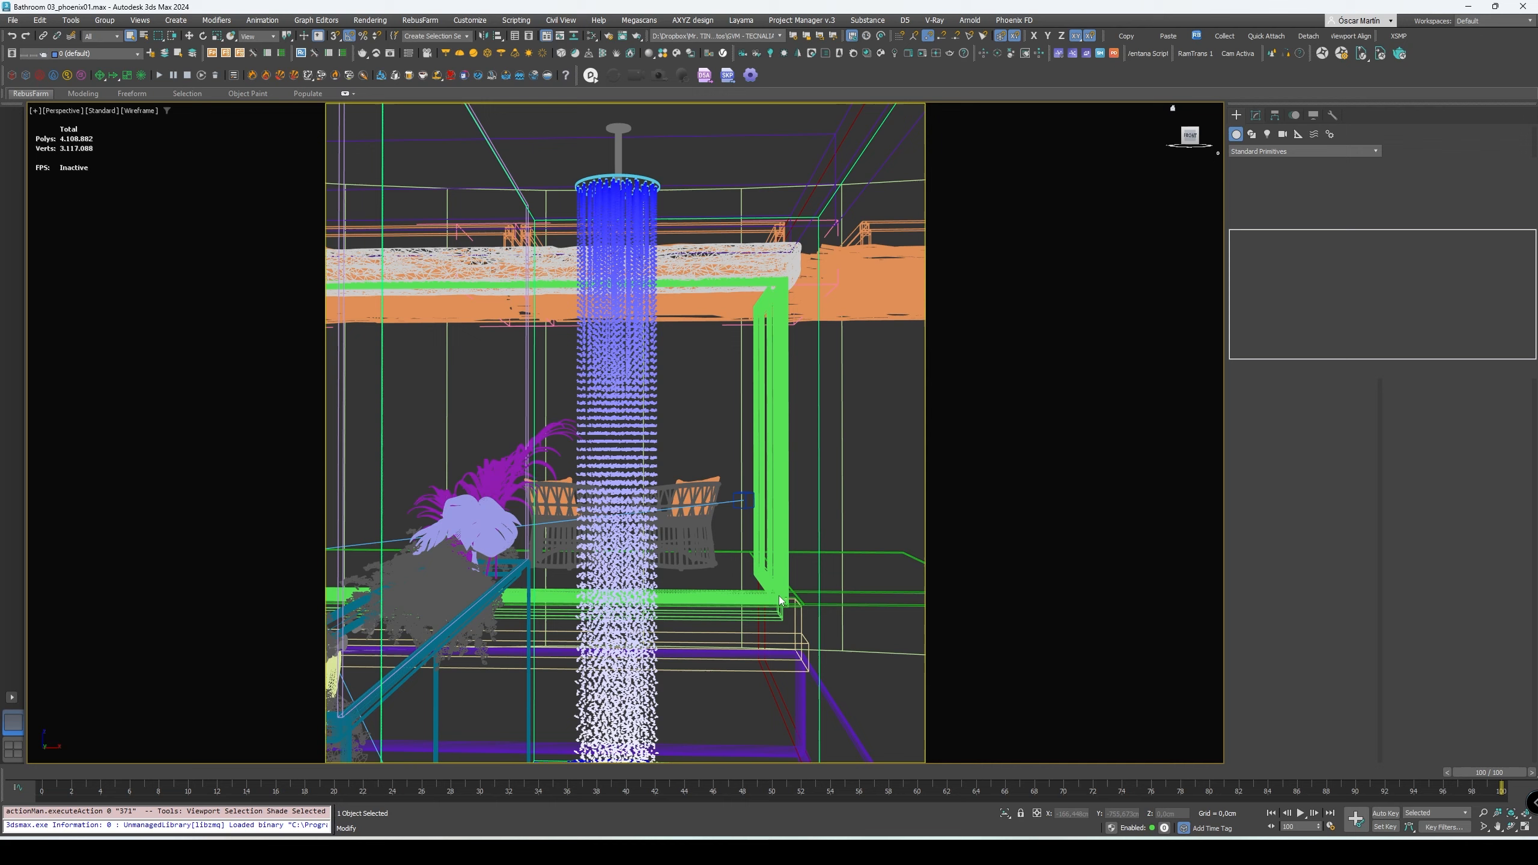
scroll(779, 600, down, 4)
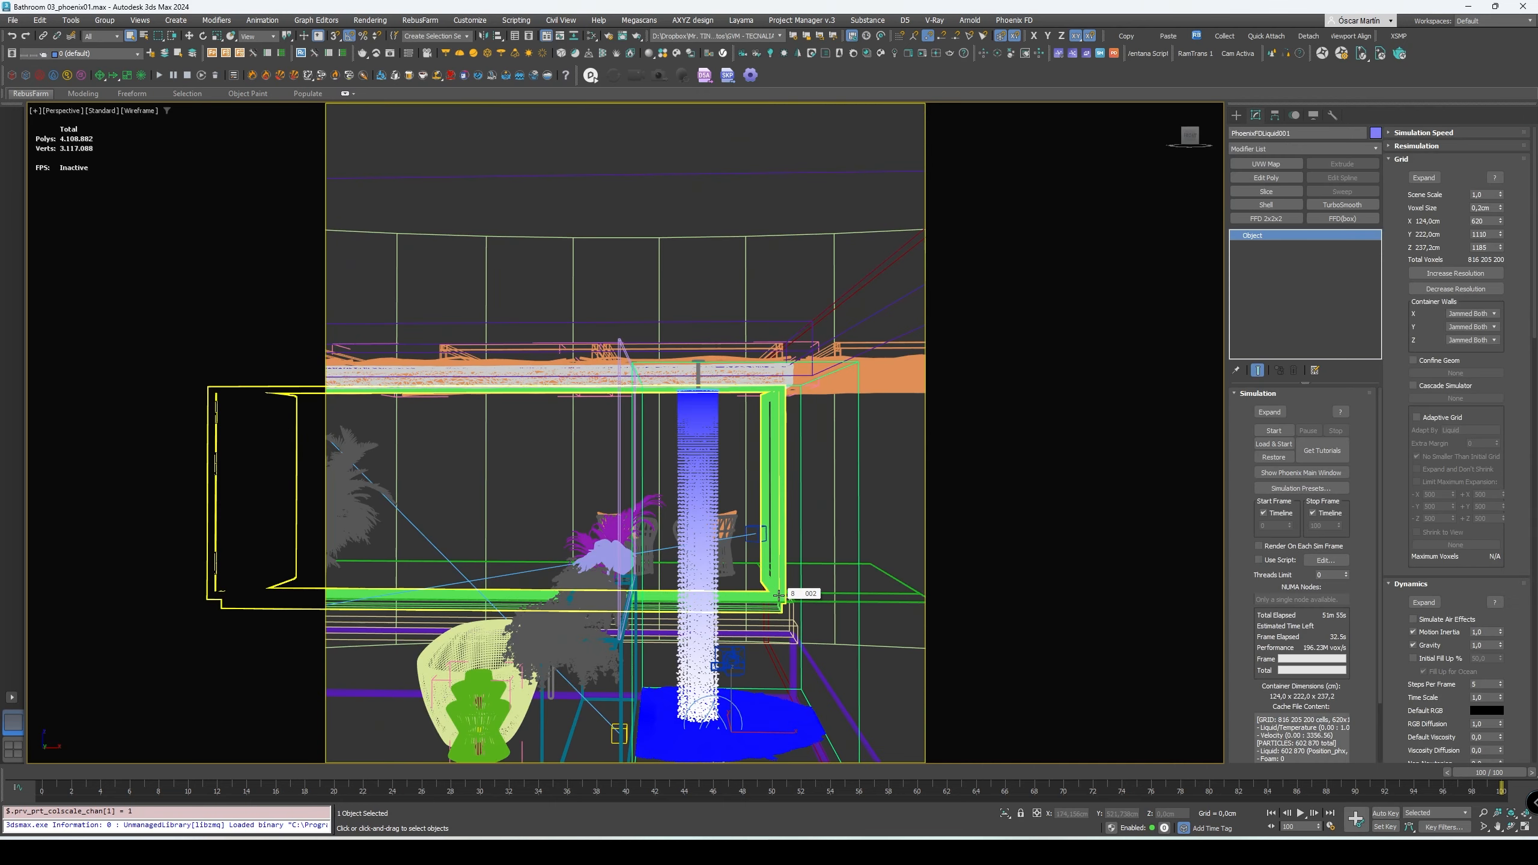
middle_drag(798, 647, 755, 602)
click(726, 694)
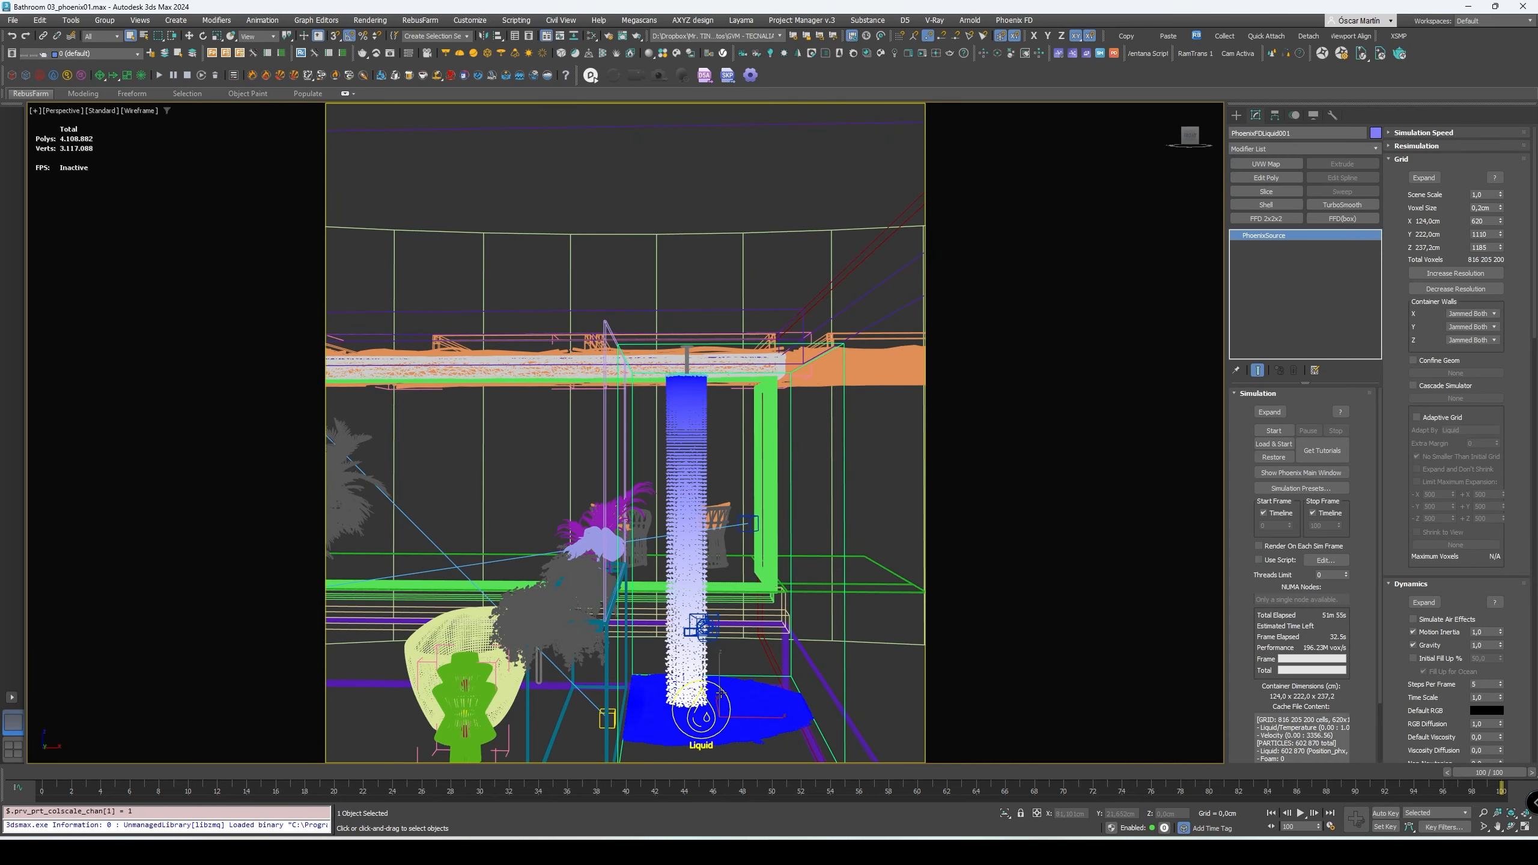
click(1319, 583)
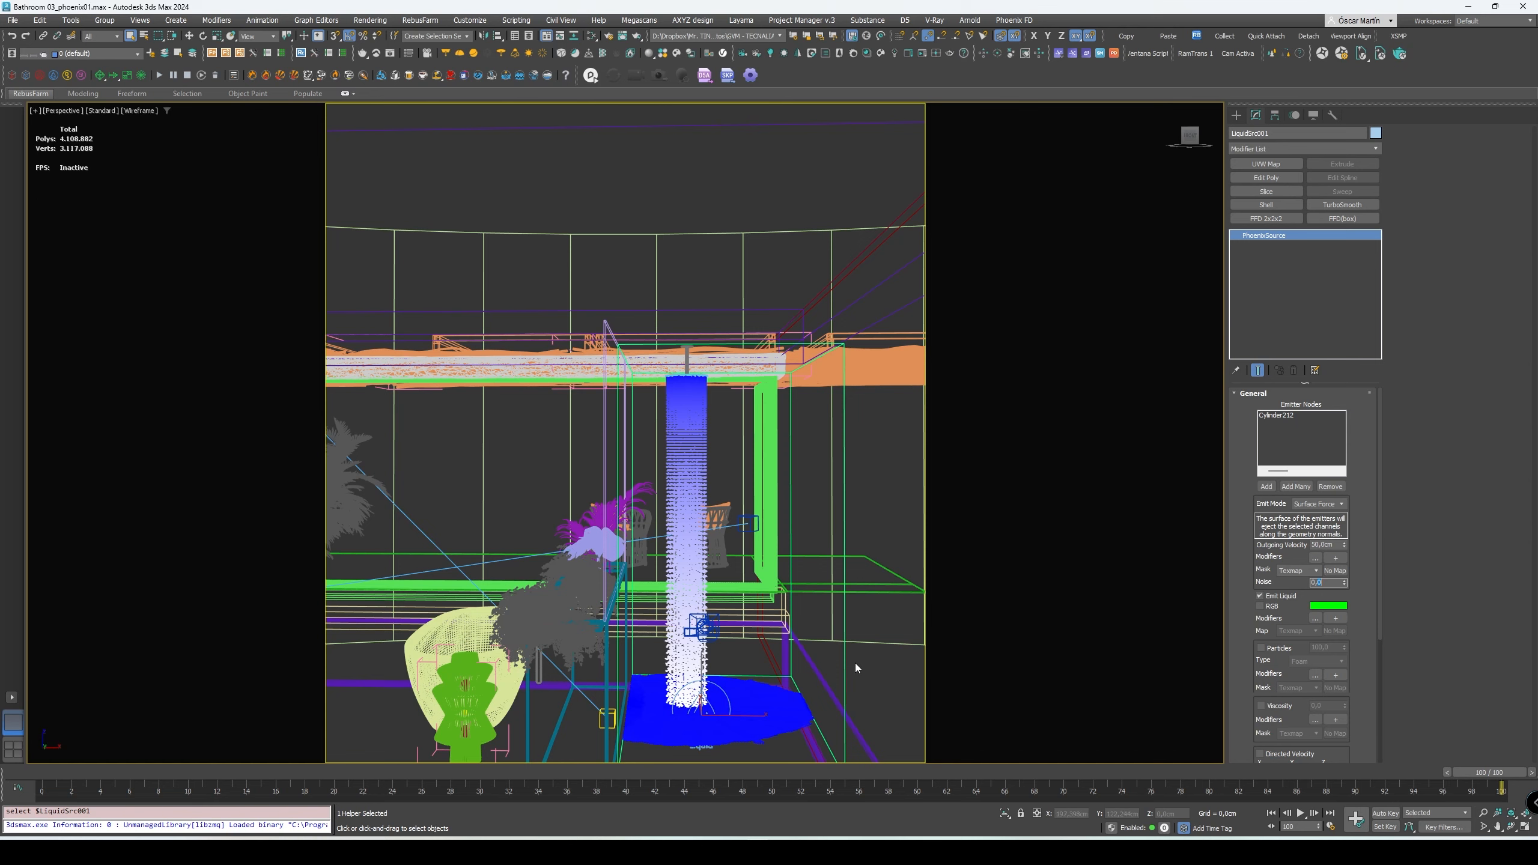
alt+middle_drag(855, 664, 806, 642)
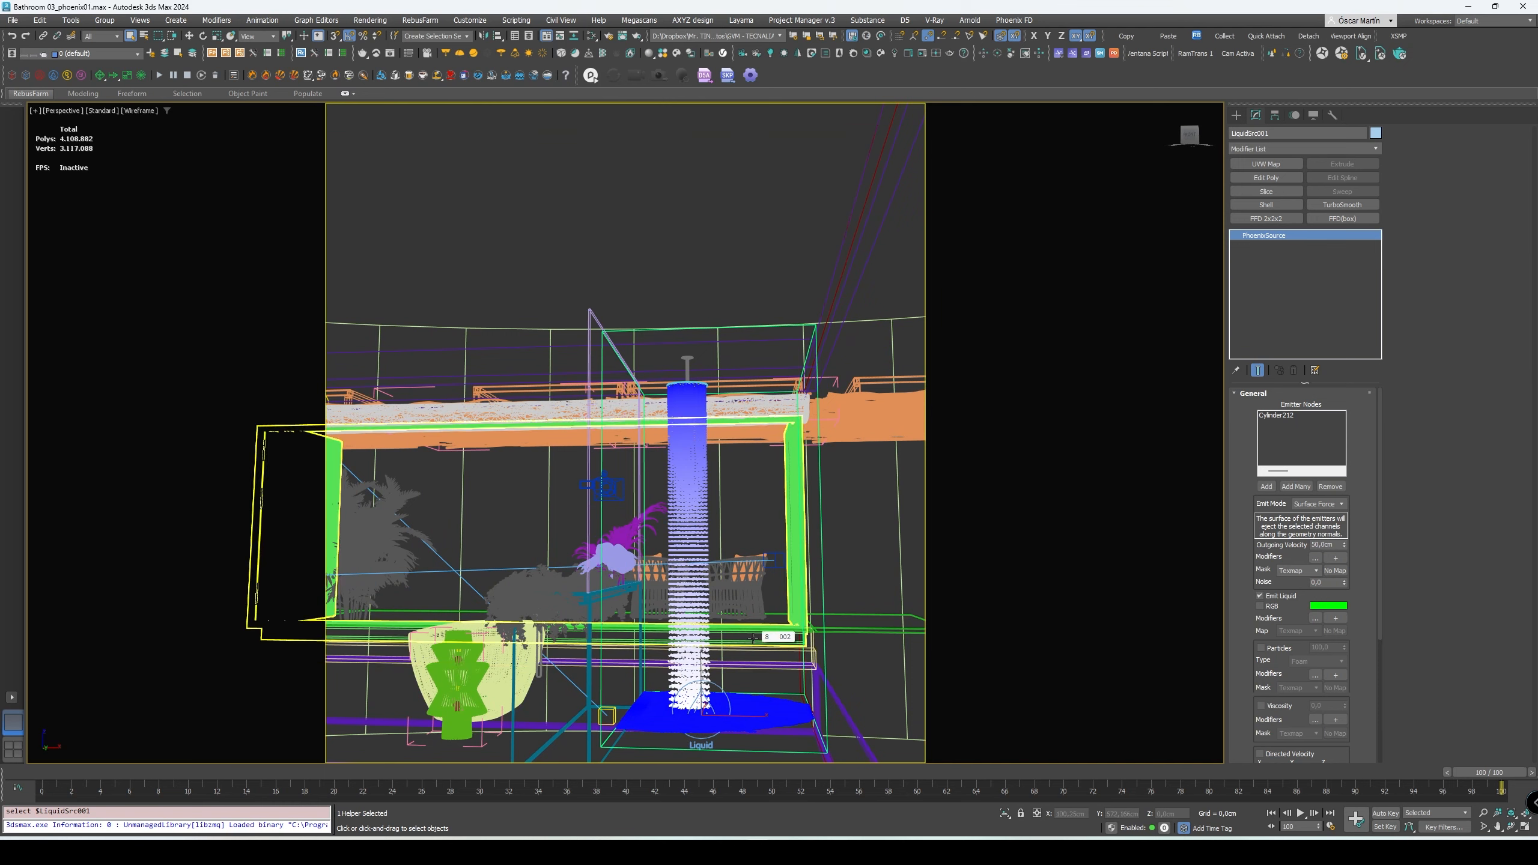
alt+middle_drag(823, 618, 690, 542)
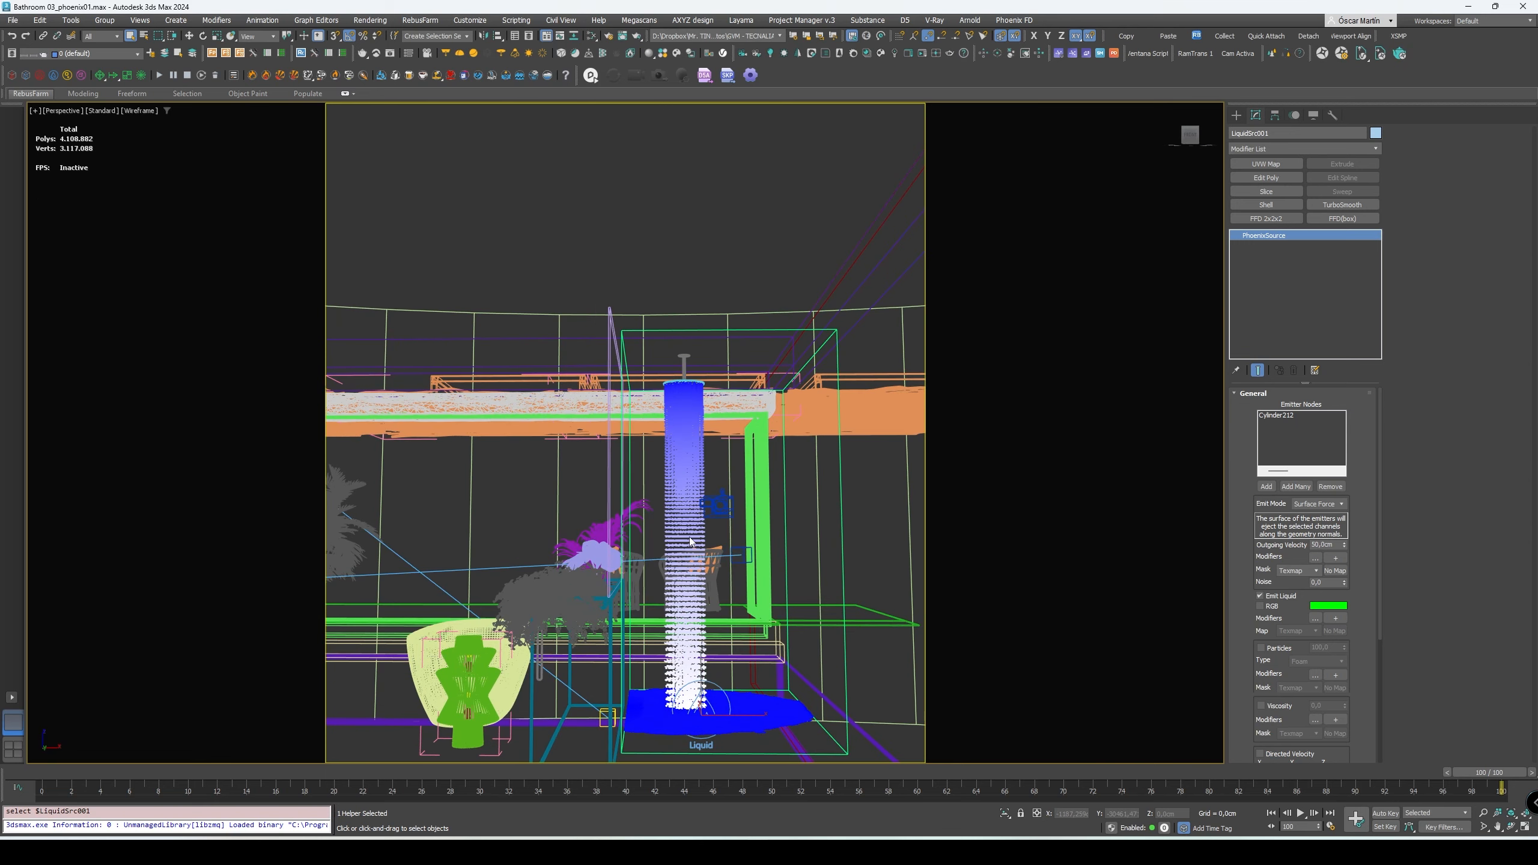
Isolate PhysCamera002, the liquid source, the showerhead parts and the Phoenix simulator from the rest of the bathroom.
click(717, 504)
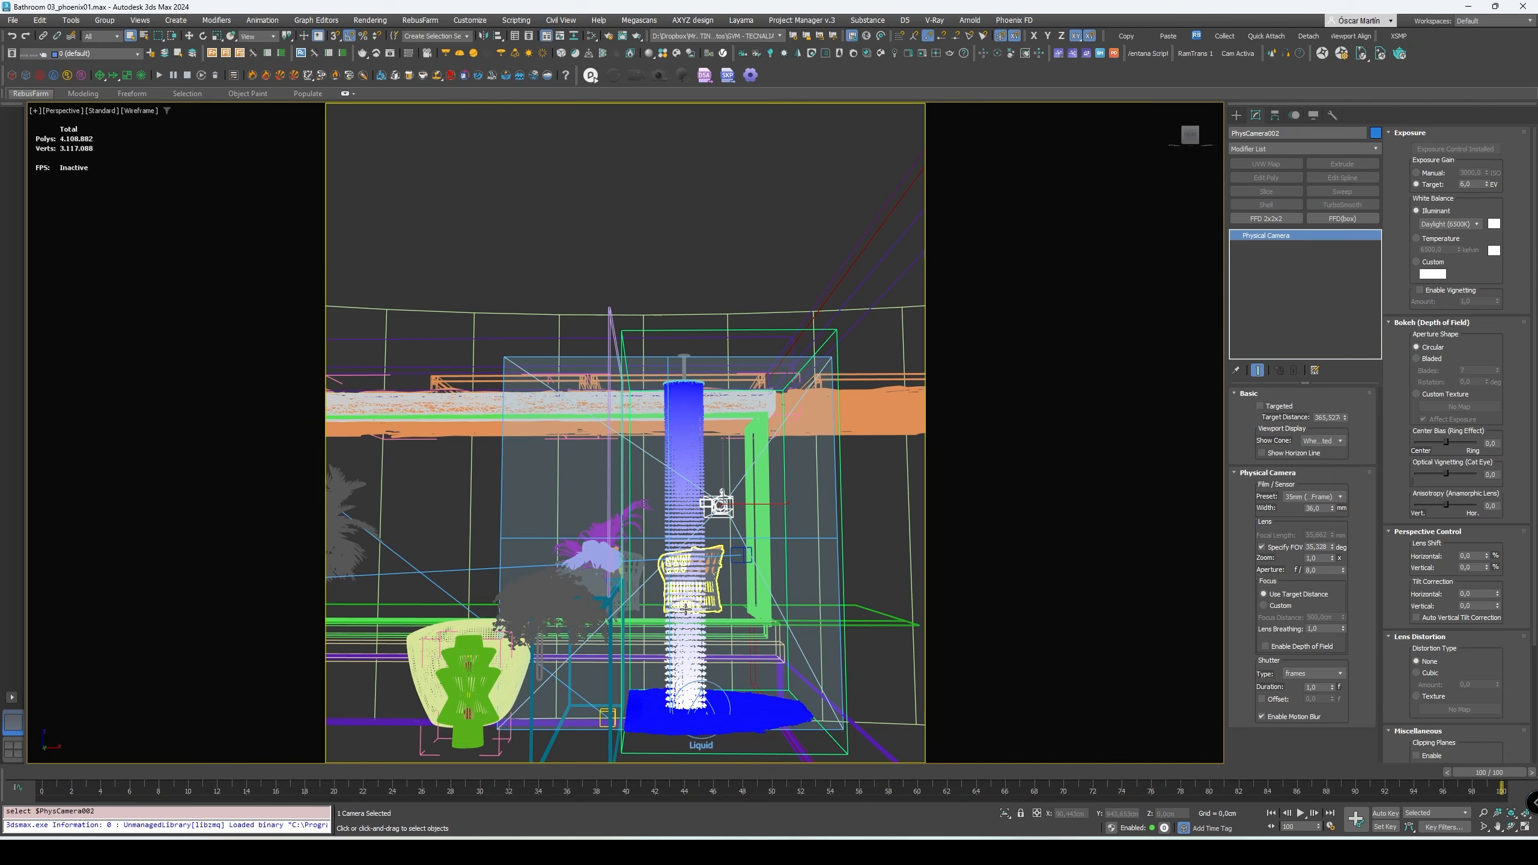
alt+middle_drag(675, 379, 719, 461)
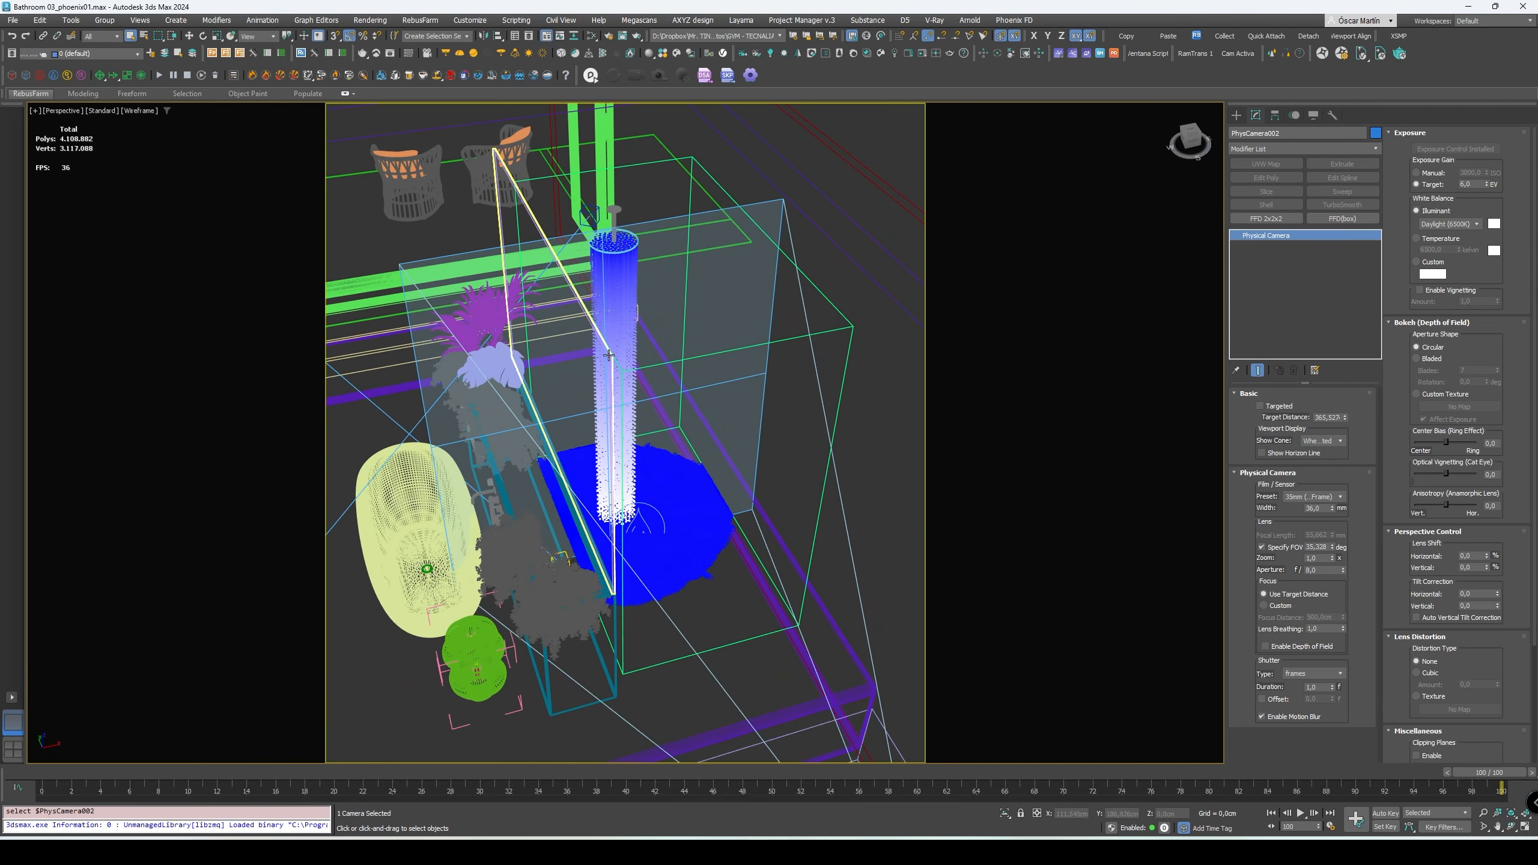
alt+middle_drag(608, 356, 697, 489)
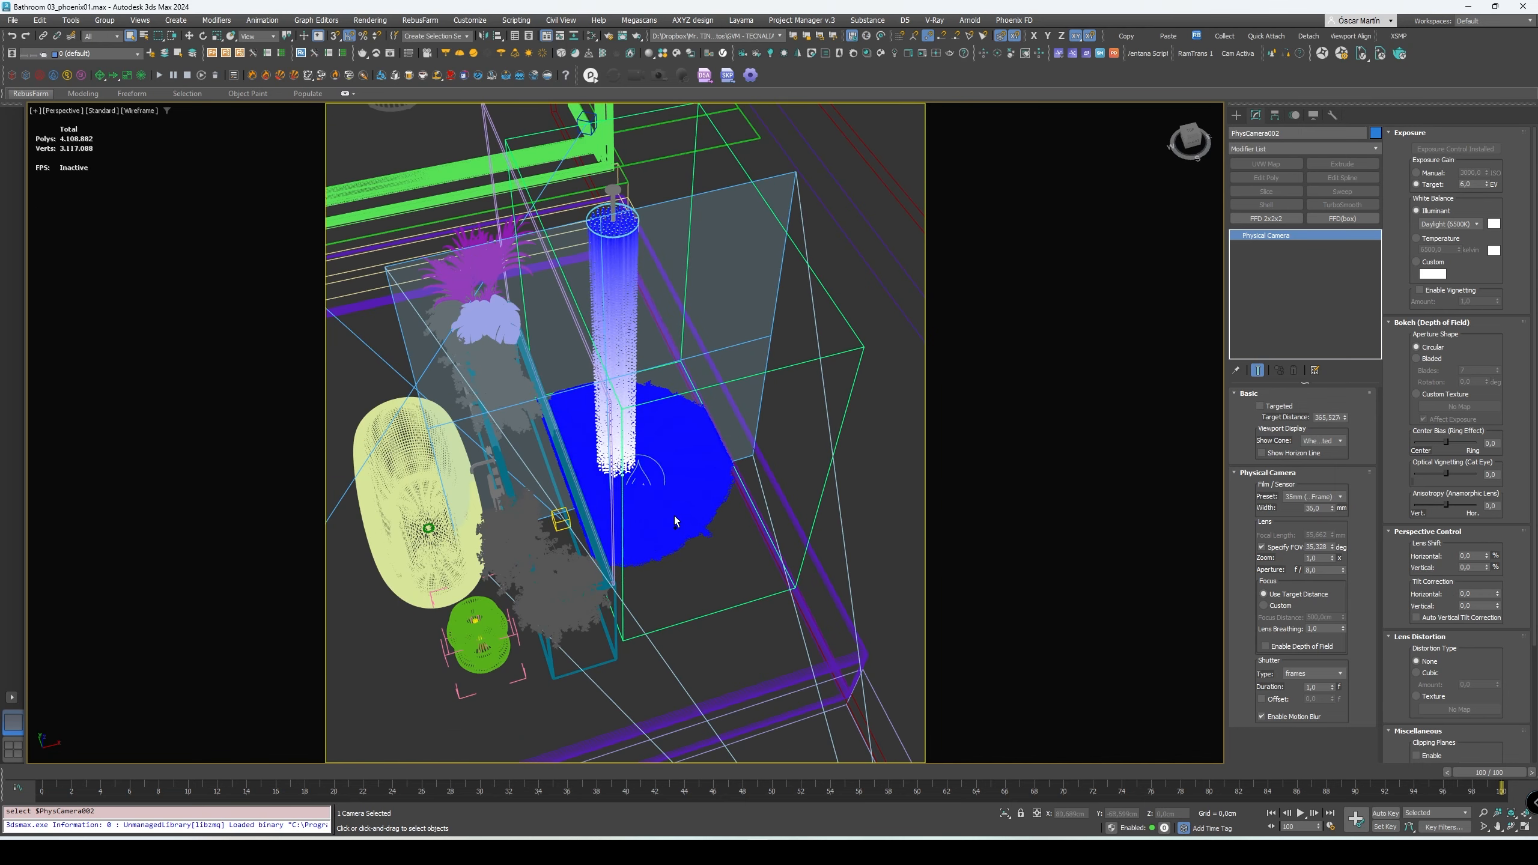
ctrl+click(629, 459)
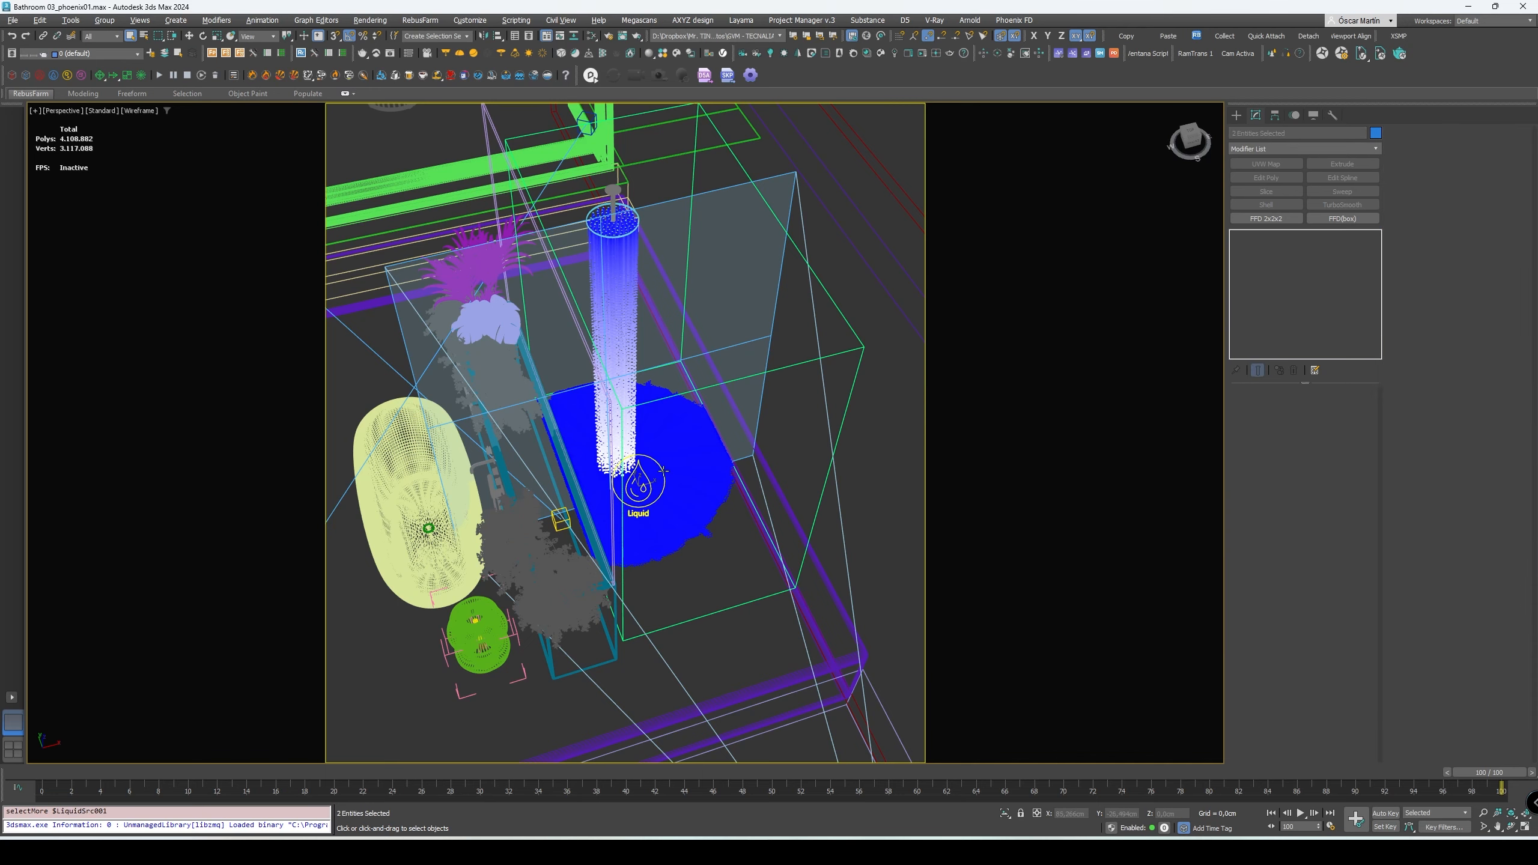
key(alt+q)
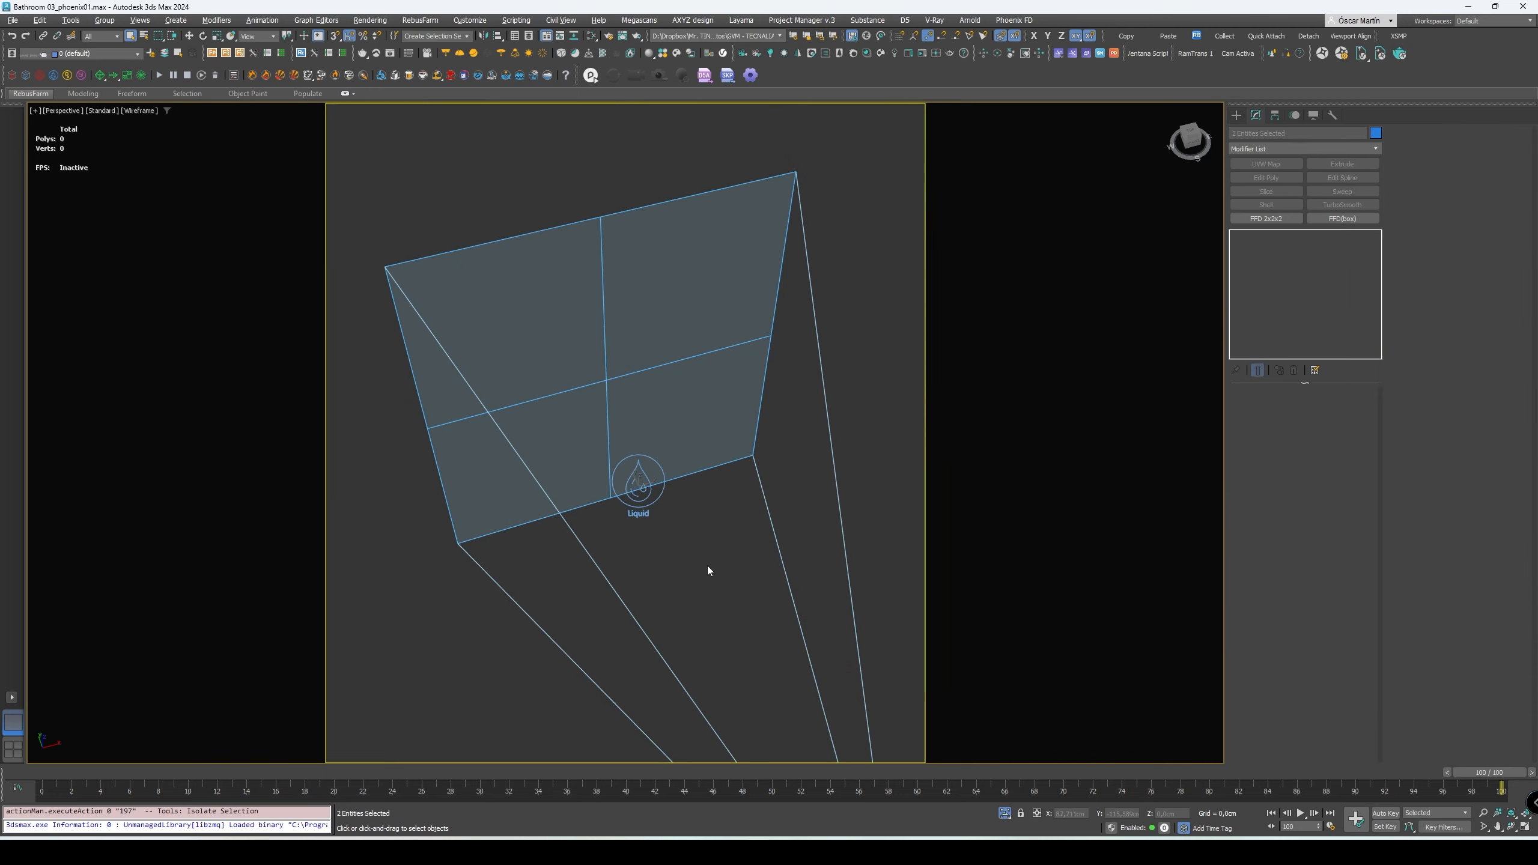
click(1004, 811)
alt+middle_drag(597, 203, 620, 273)
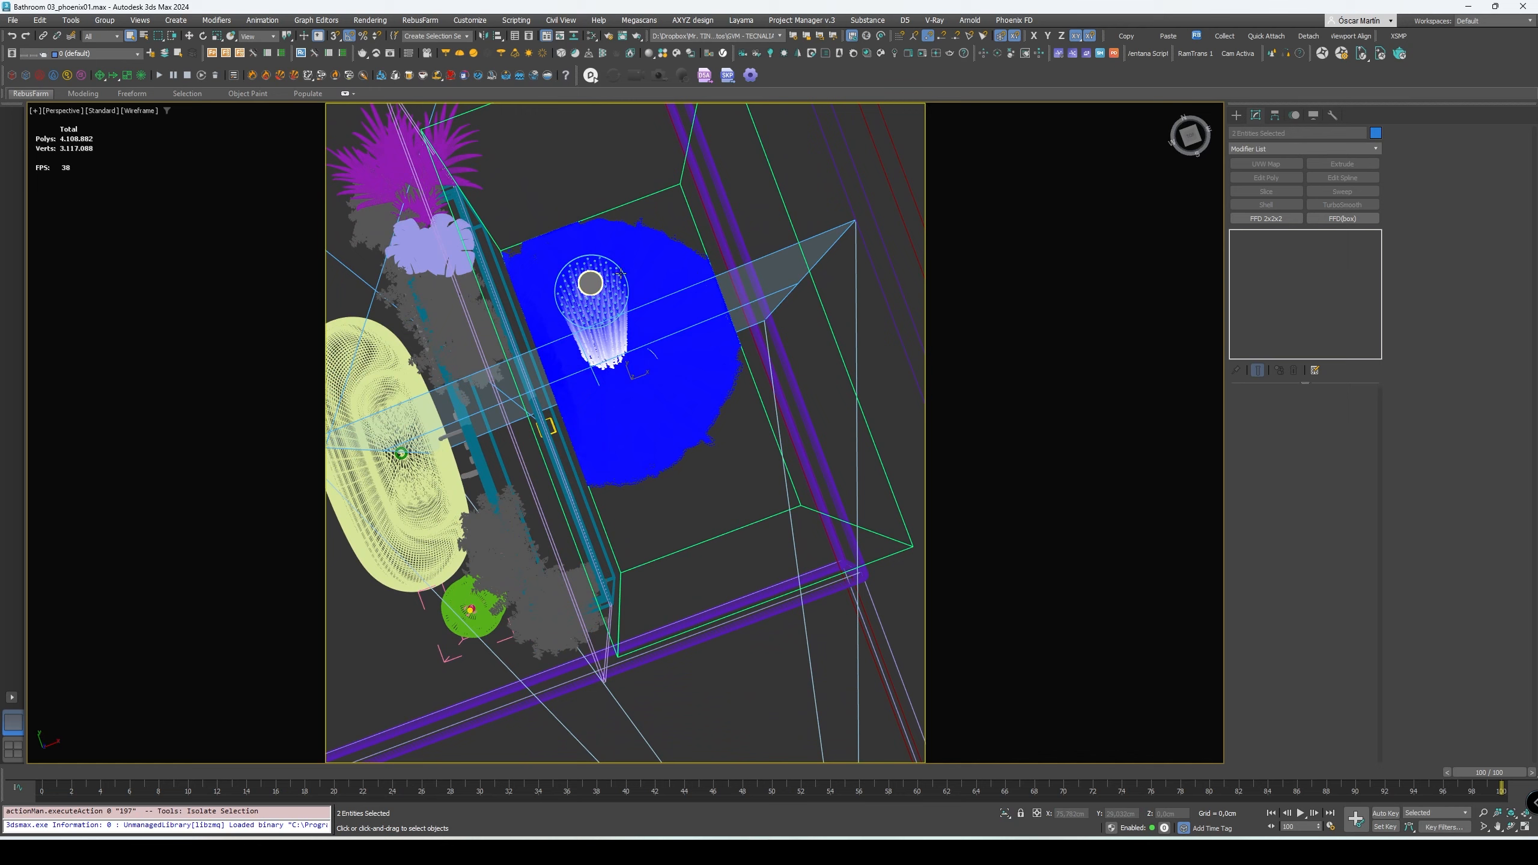
ctrl+drag(646, 222, 595, 318)
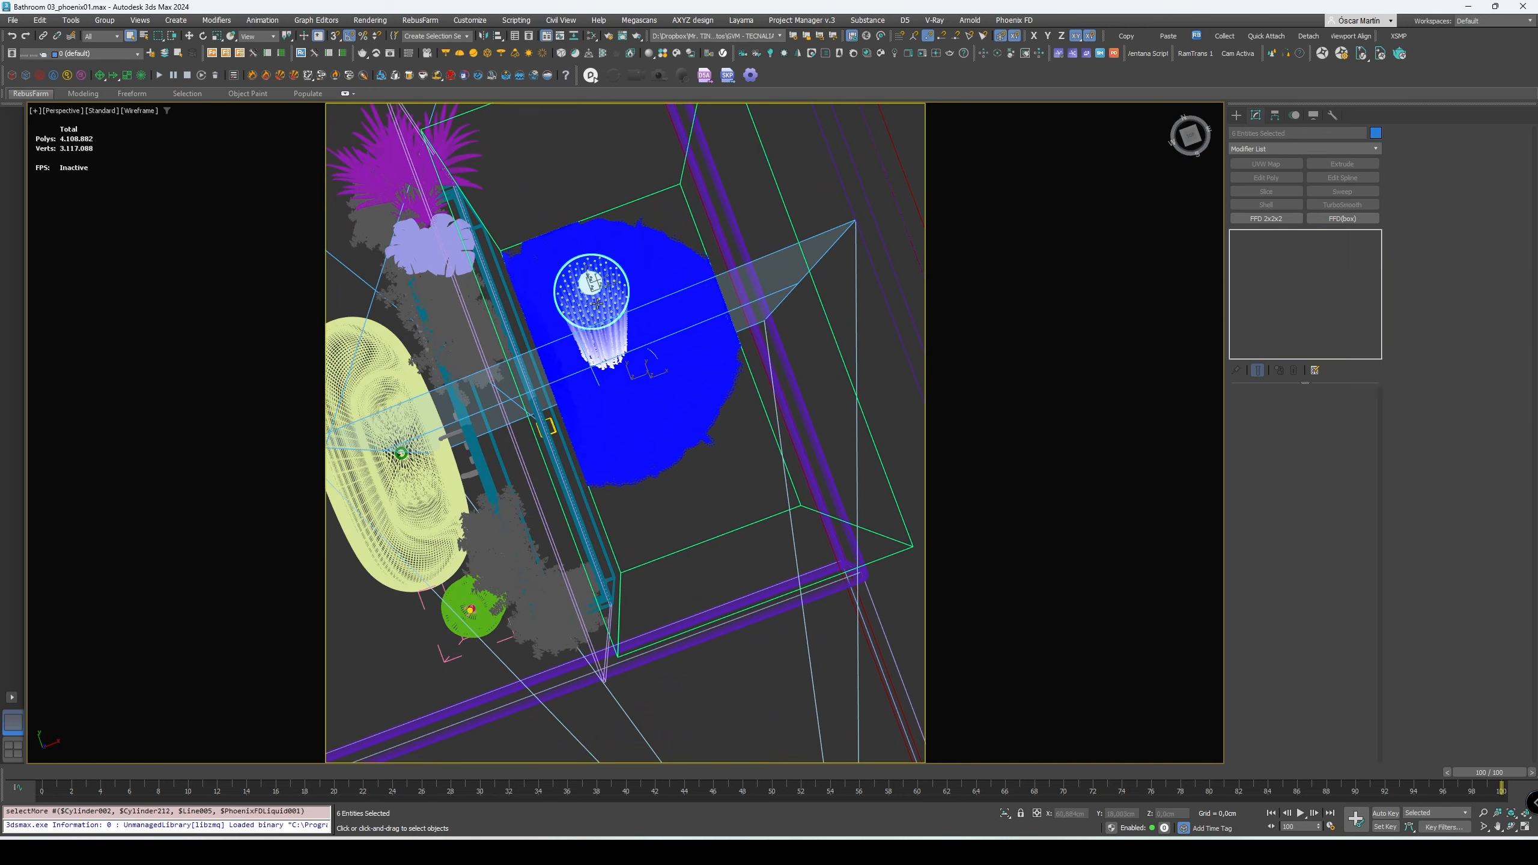
alt+middle_drag(597, 304, 581, 264)
key(alt+q)
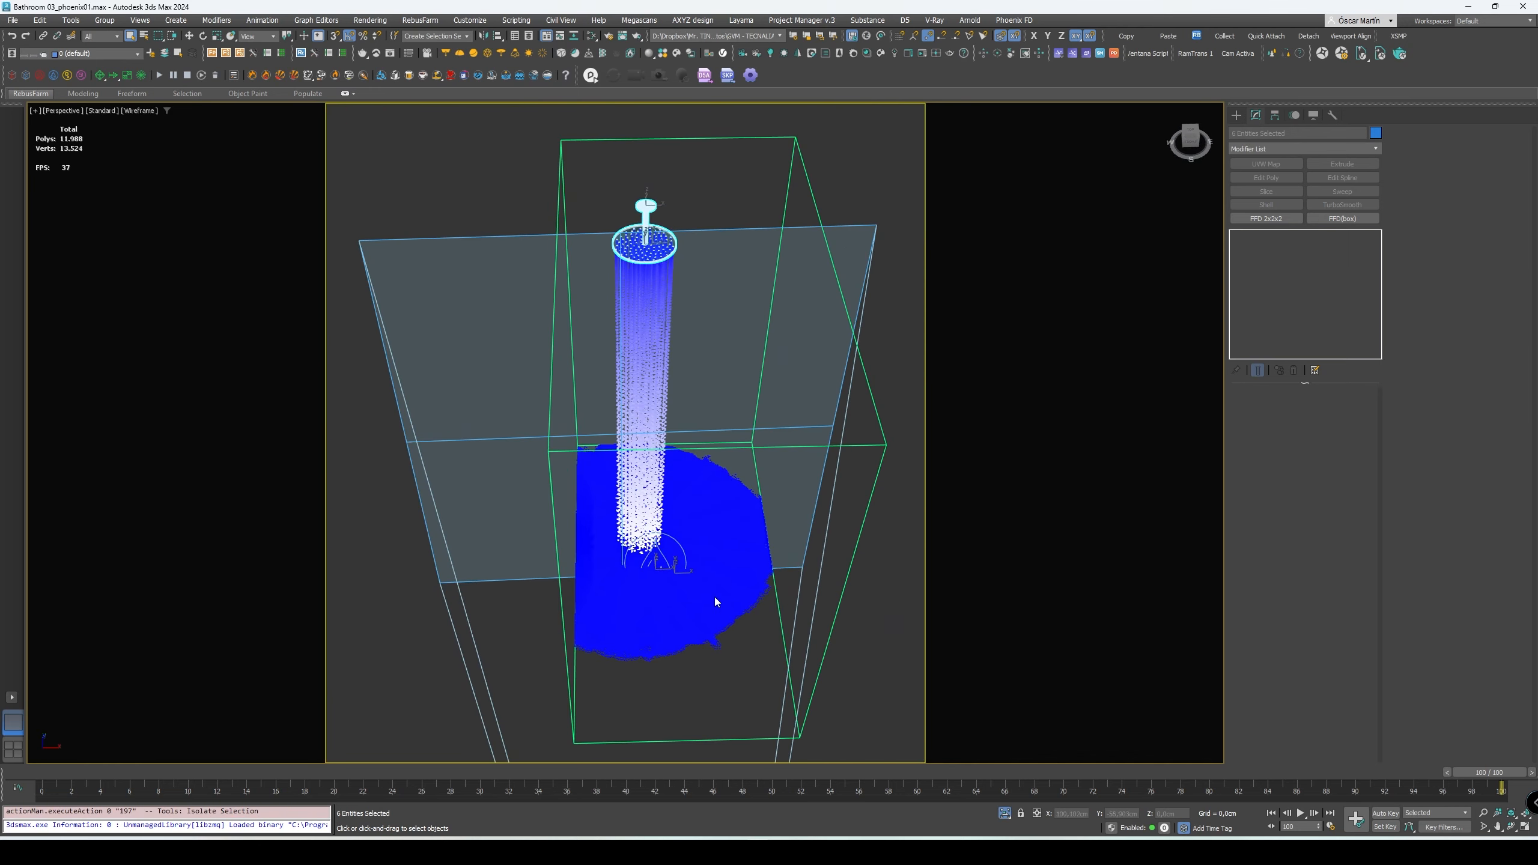
Review the isolated setup by selecting the liquid source, followed by the showerhead cylinder and its arm, and clear the selection.
click(715, 601)
click(655, 565)
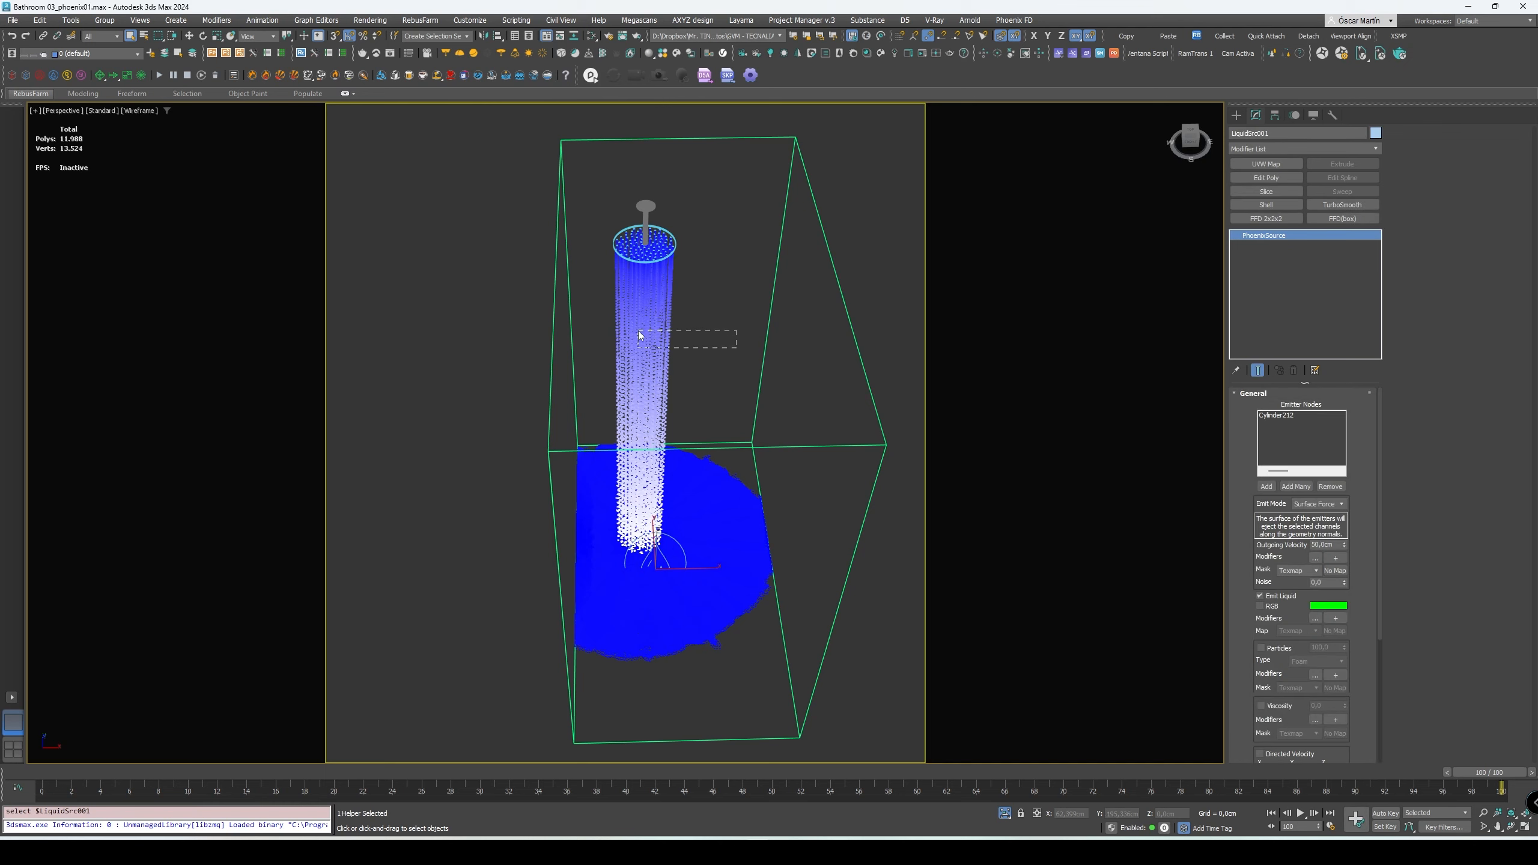
drag(637, 331, 631, 249)
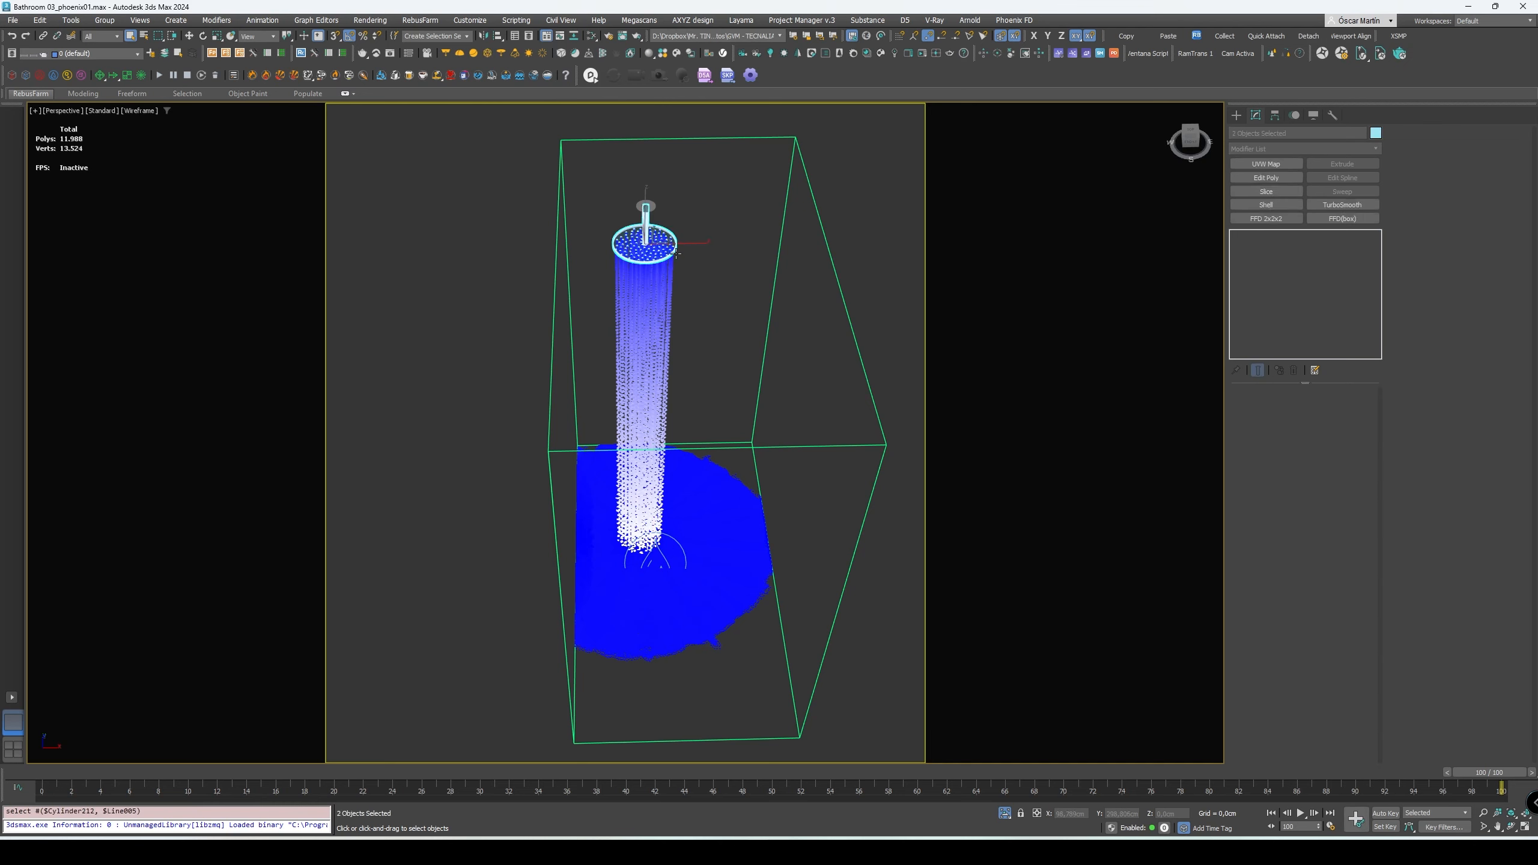
click(751, 332)
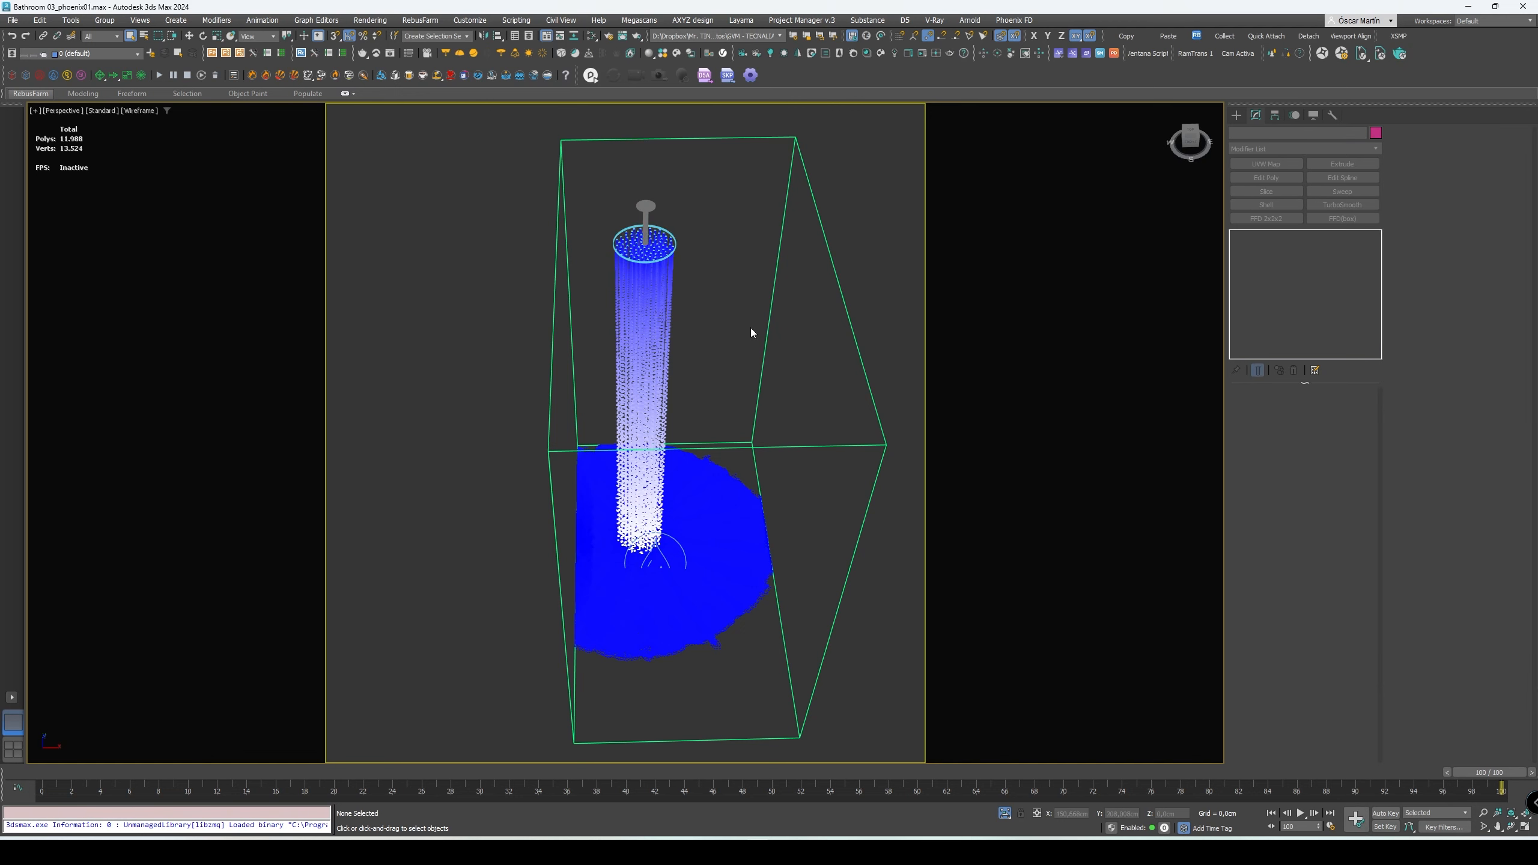
Select the showerhead, its arm and the simulator together, and remove them from the selection one by one.
alt+middle_drag(751, 333, 717, 322)
drag(696, 334, 590, 262)
drag(579, 111, 556, 118)
alt+click(567, 194)
middle_drag(598, 153, 609, 204)
alt+click(609, 191)
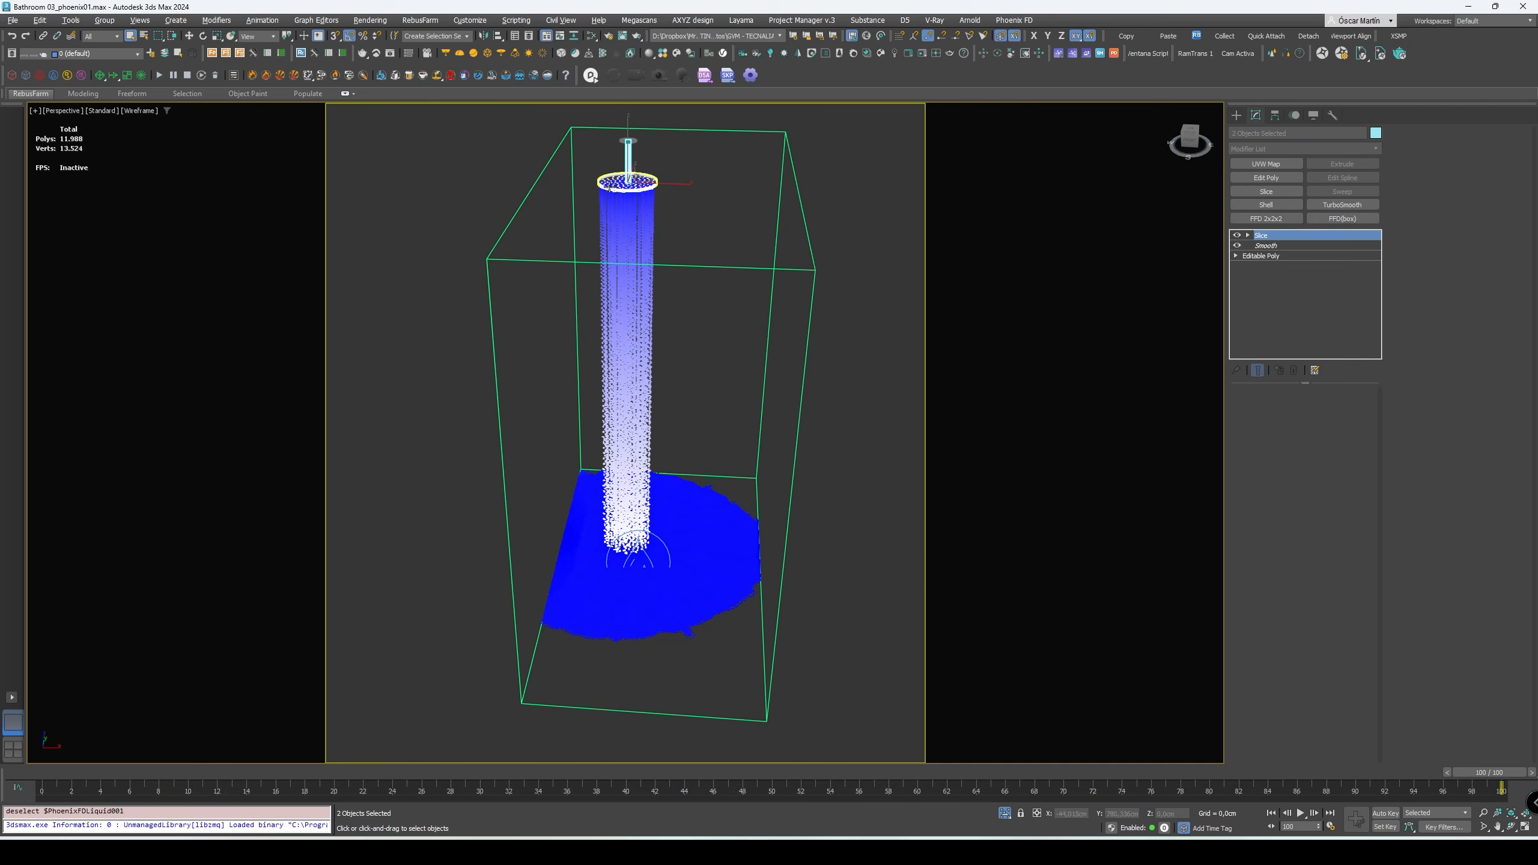
alt+click(629, 172)
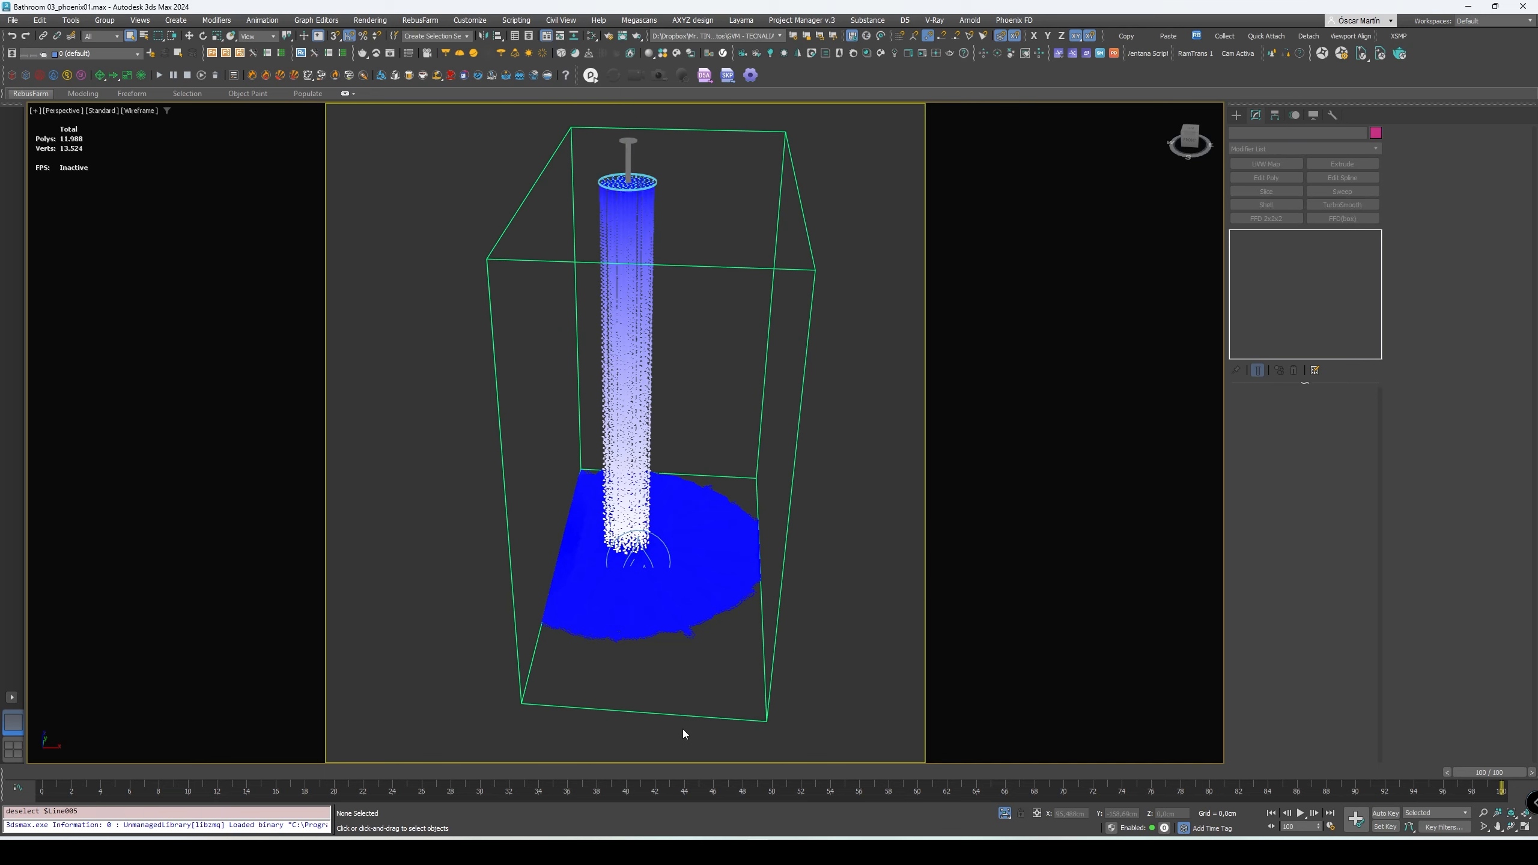
Select the liquid source along with the showerhead objects and deselect each one until nothing is selected.
drag(803, 715, 596, 169)
alt+click(629, 157)
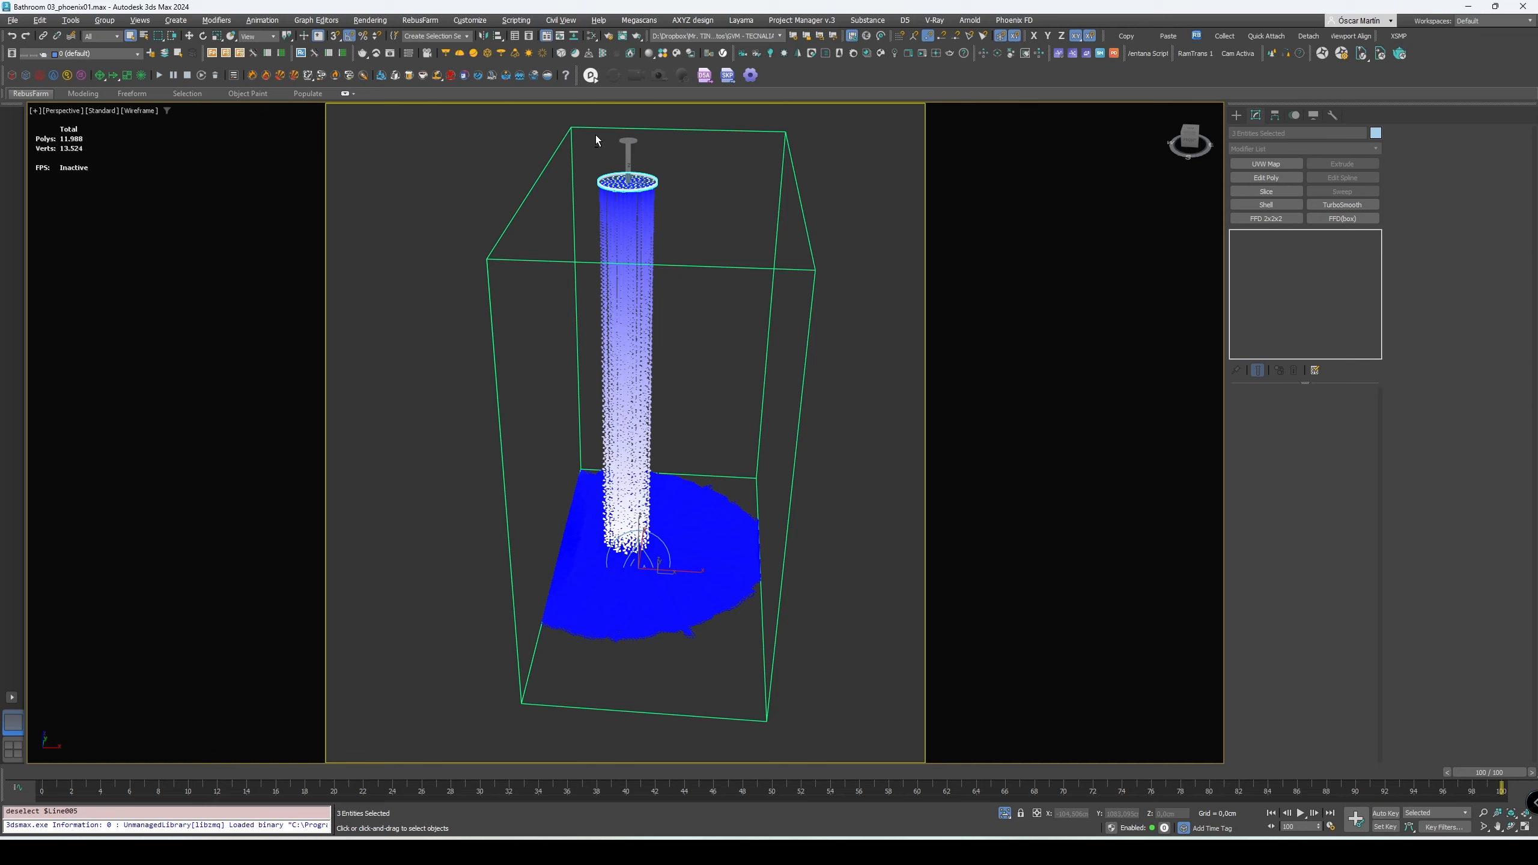
alt+click(656, 182)
alt+drag(875, 285, 739, 237)
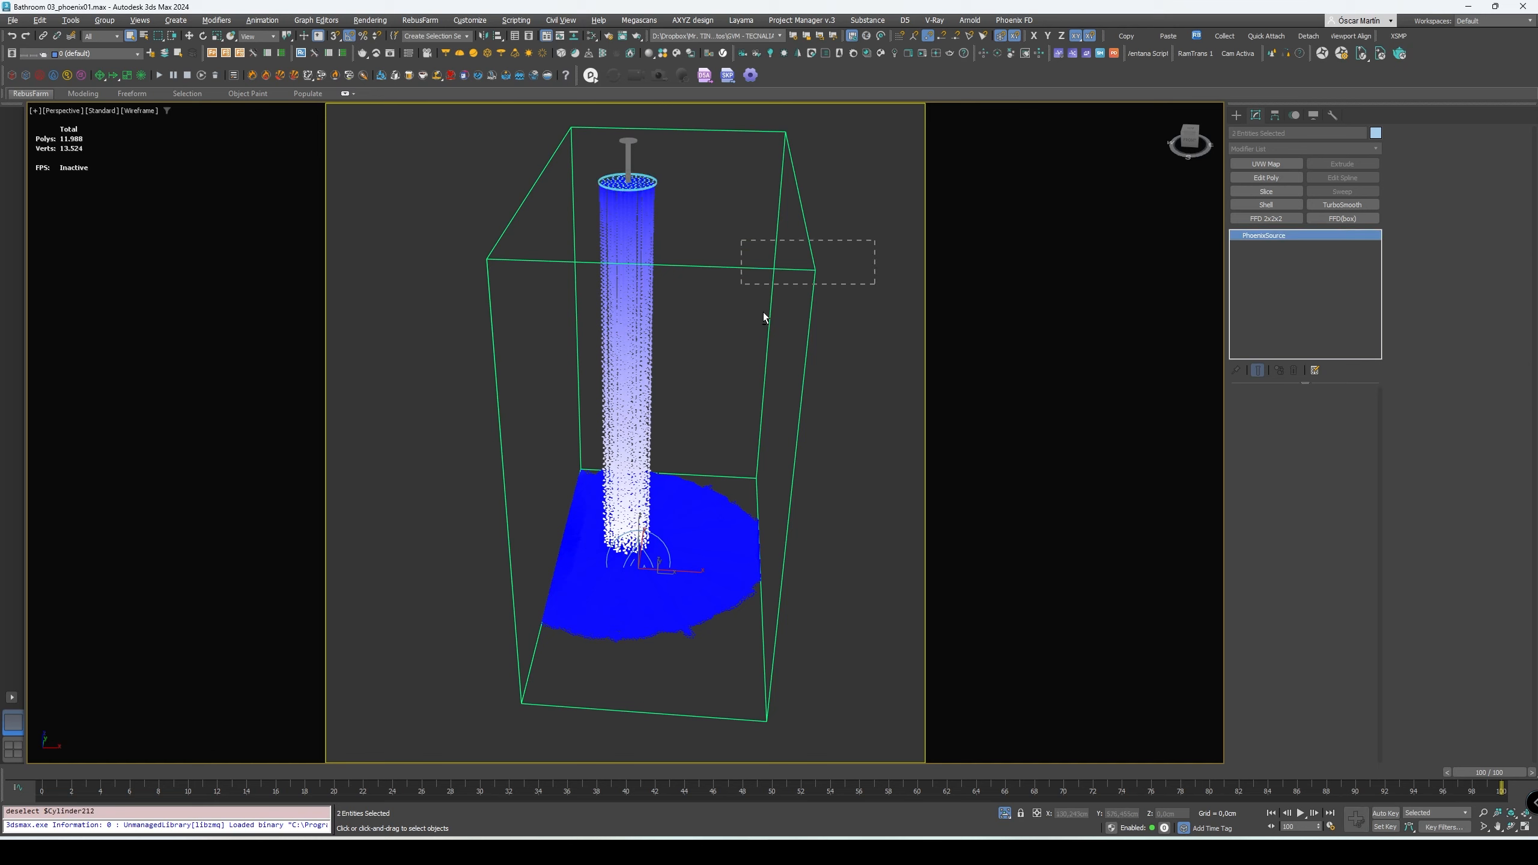
alt+click(654, 553)
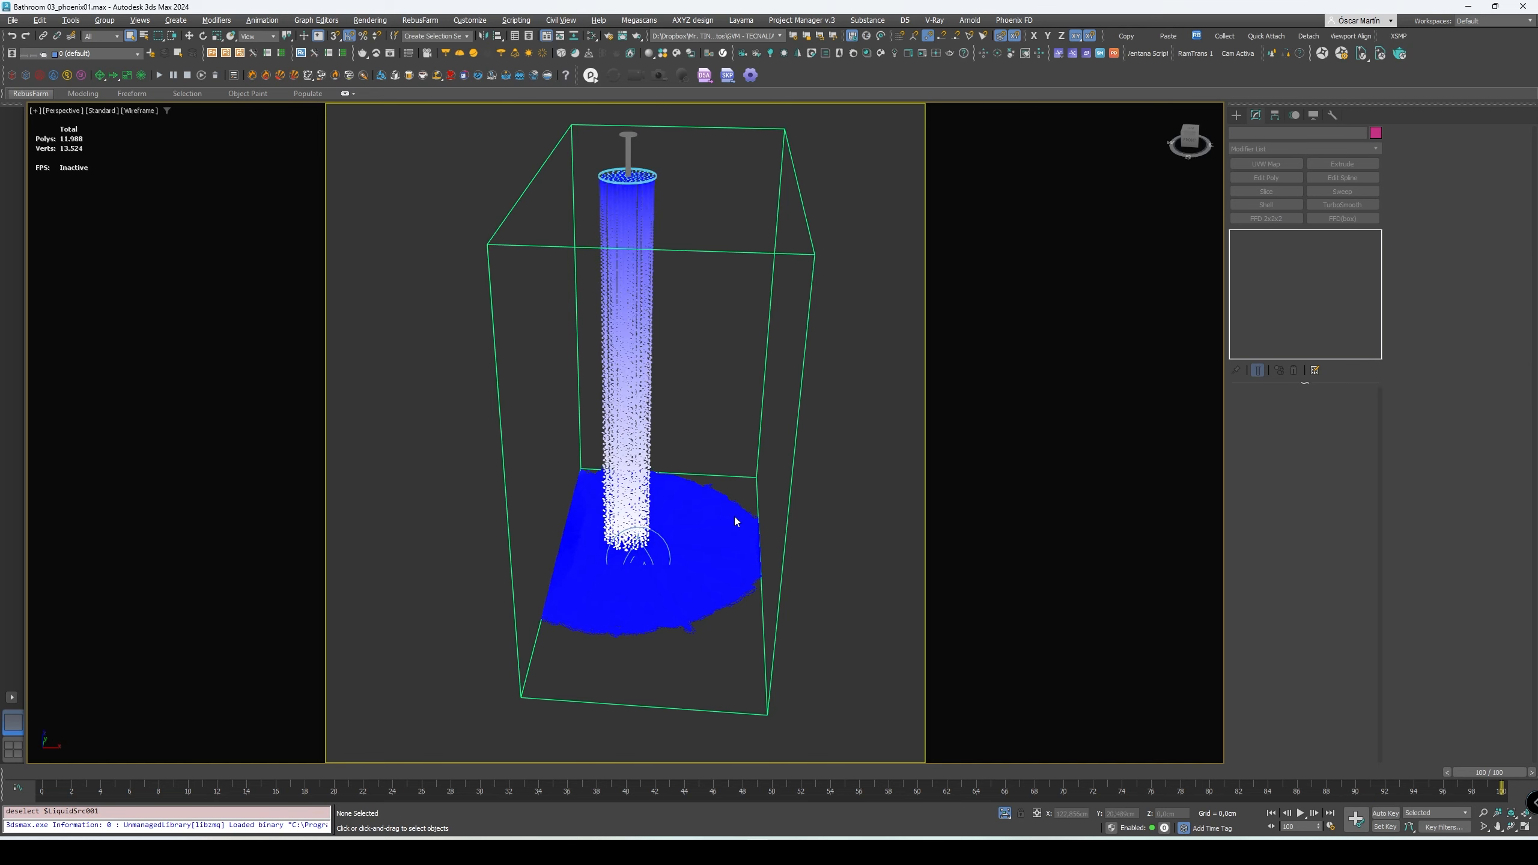
Select the Phoenix liquid simulator and isolate it so only the water and its container are displayed.
alt+middle_drag(734, 517, 617, 361)
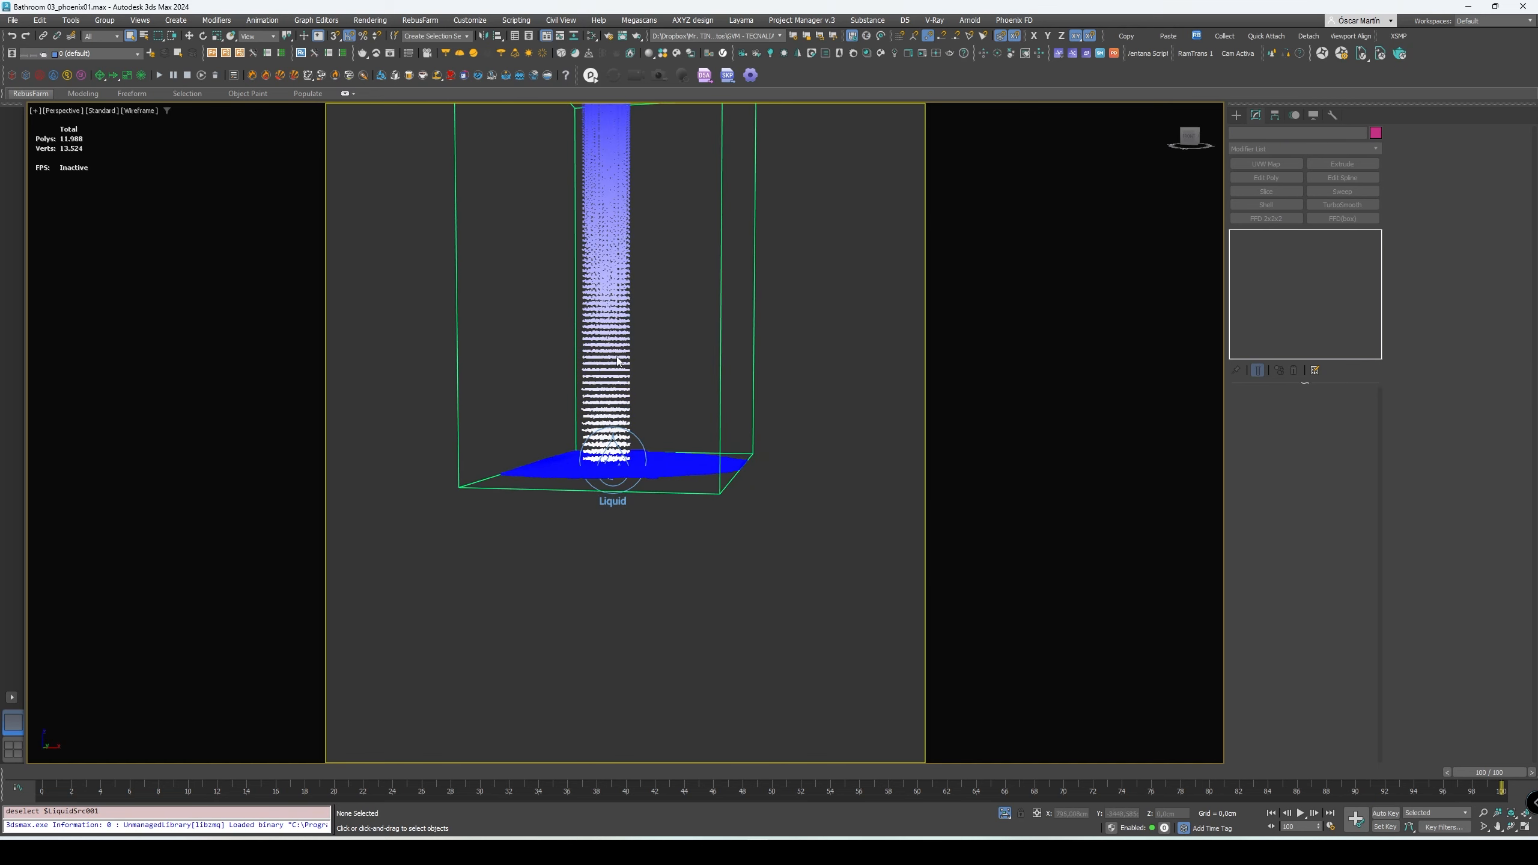
click(597, 451)
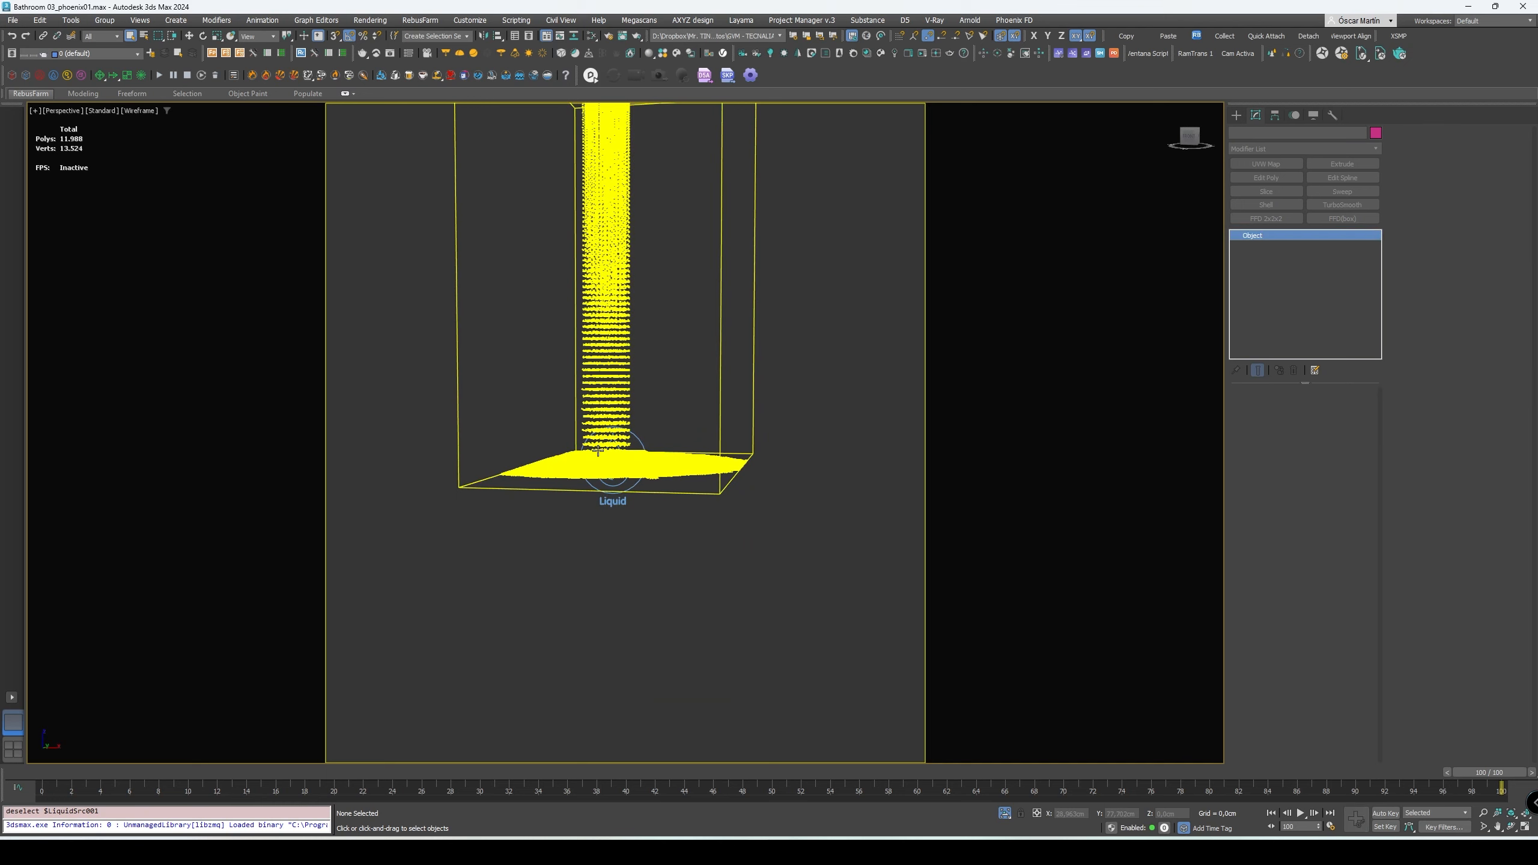
click(697, 377)
alt+middle_drag(1013, 206, 601, 338)
key(alt+q)
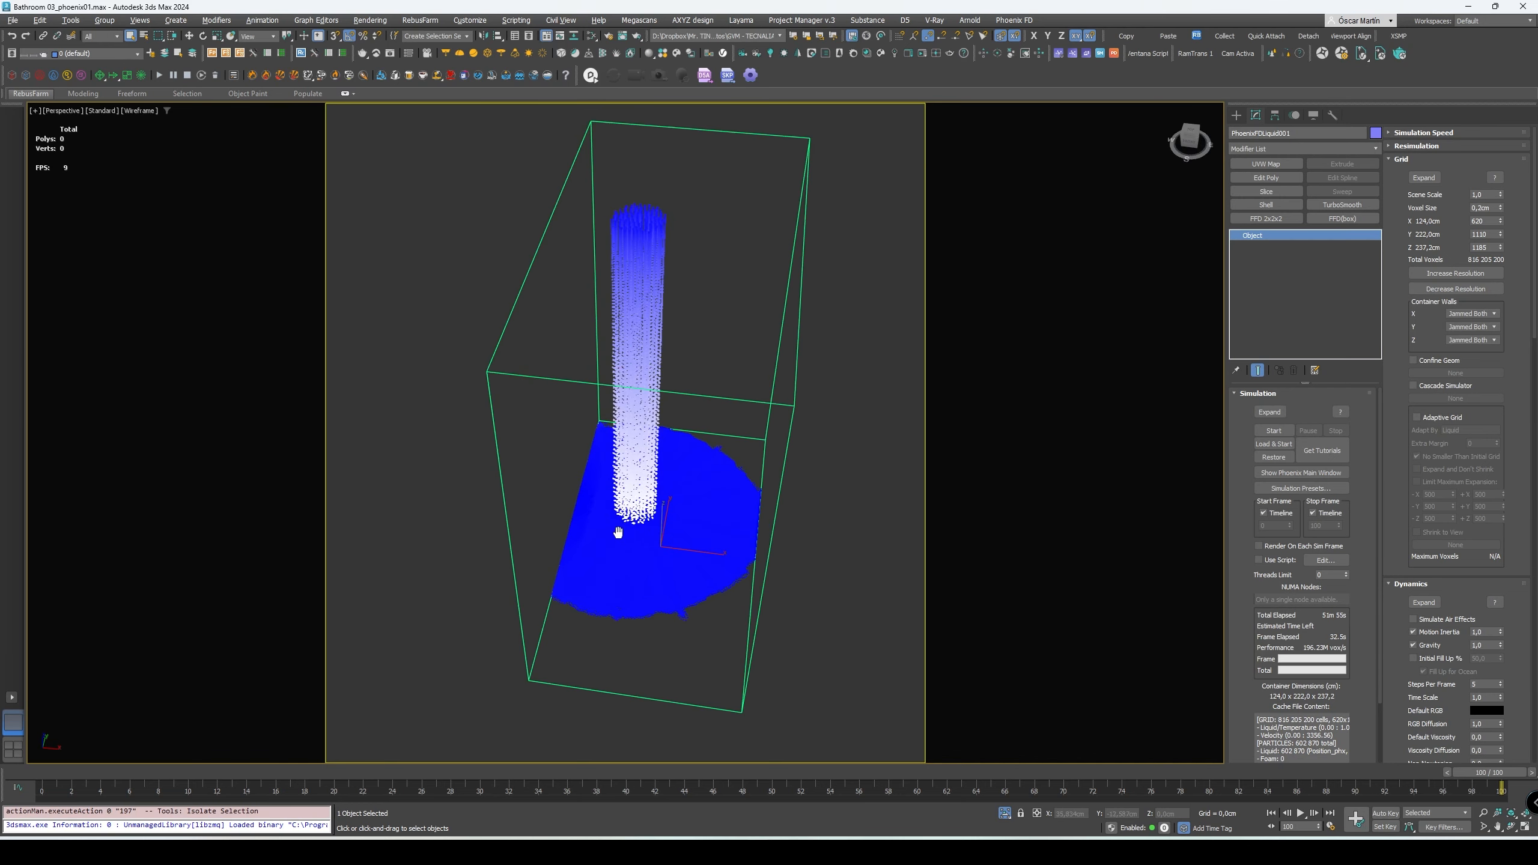
alt+middle_drag(662, 293, 680, 307)
Add Material #25 from the Suelos FG library to the Slate material graph and disconnect the map from its diffuse slot.
key(m)
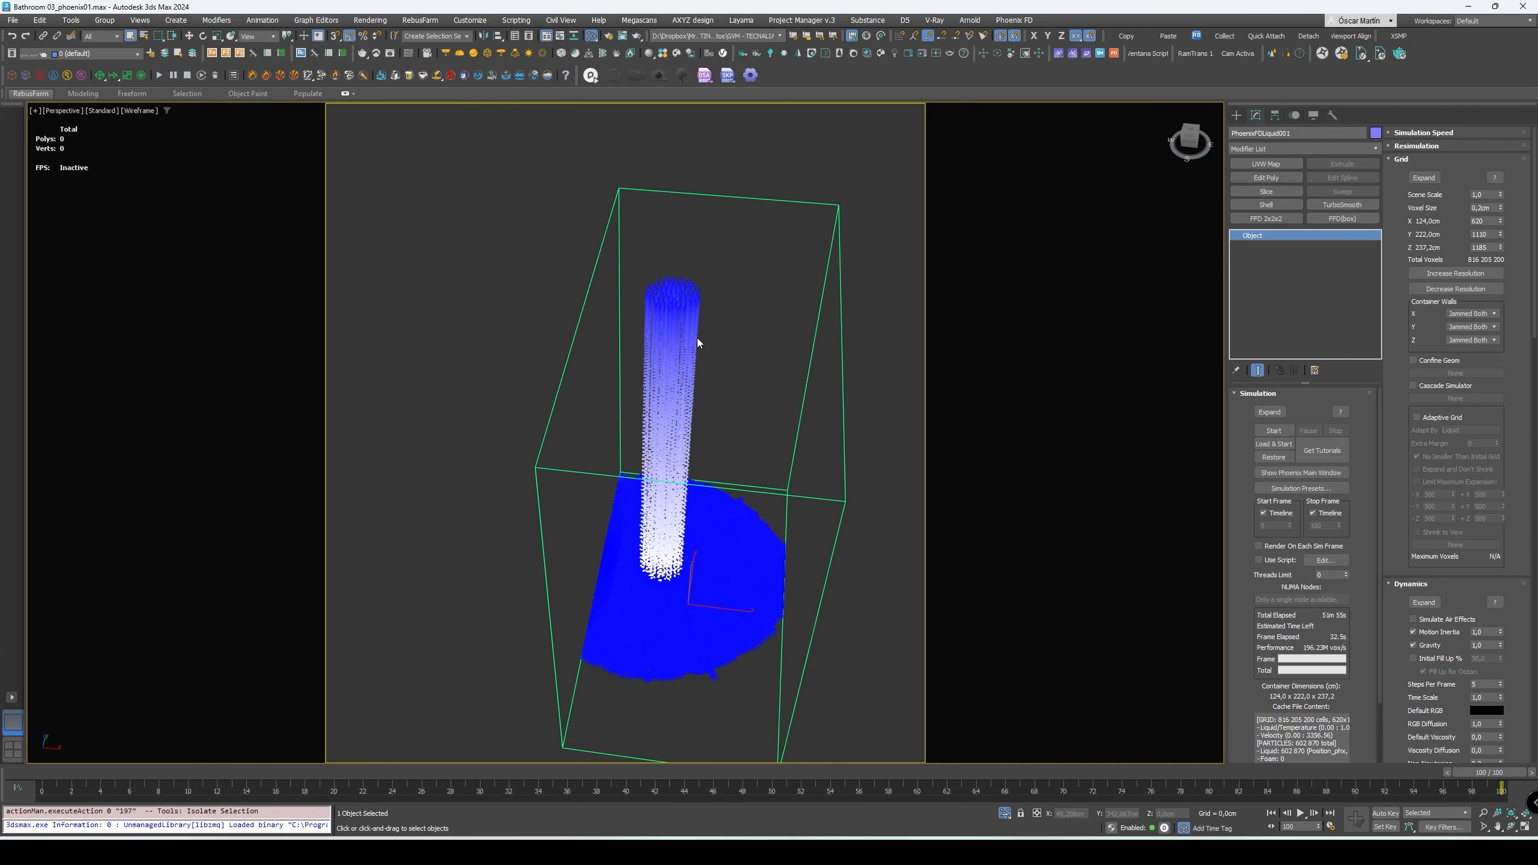
middle_drag(582, 376, 481, 275)
scroll(481, 276, down, 1)
middle_drag(443, 322, 378, 402)
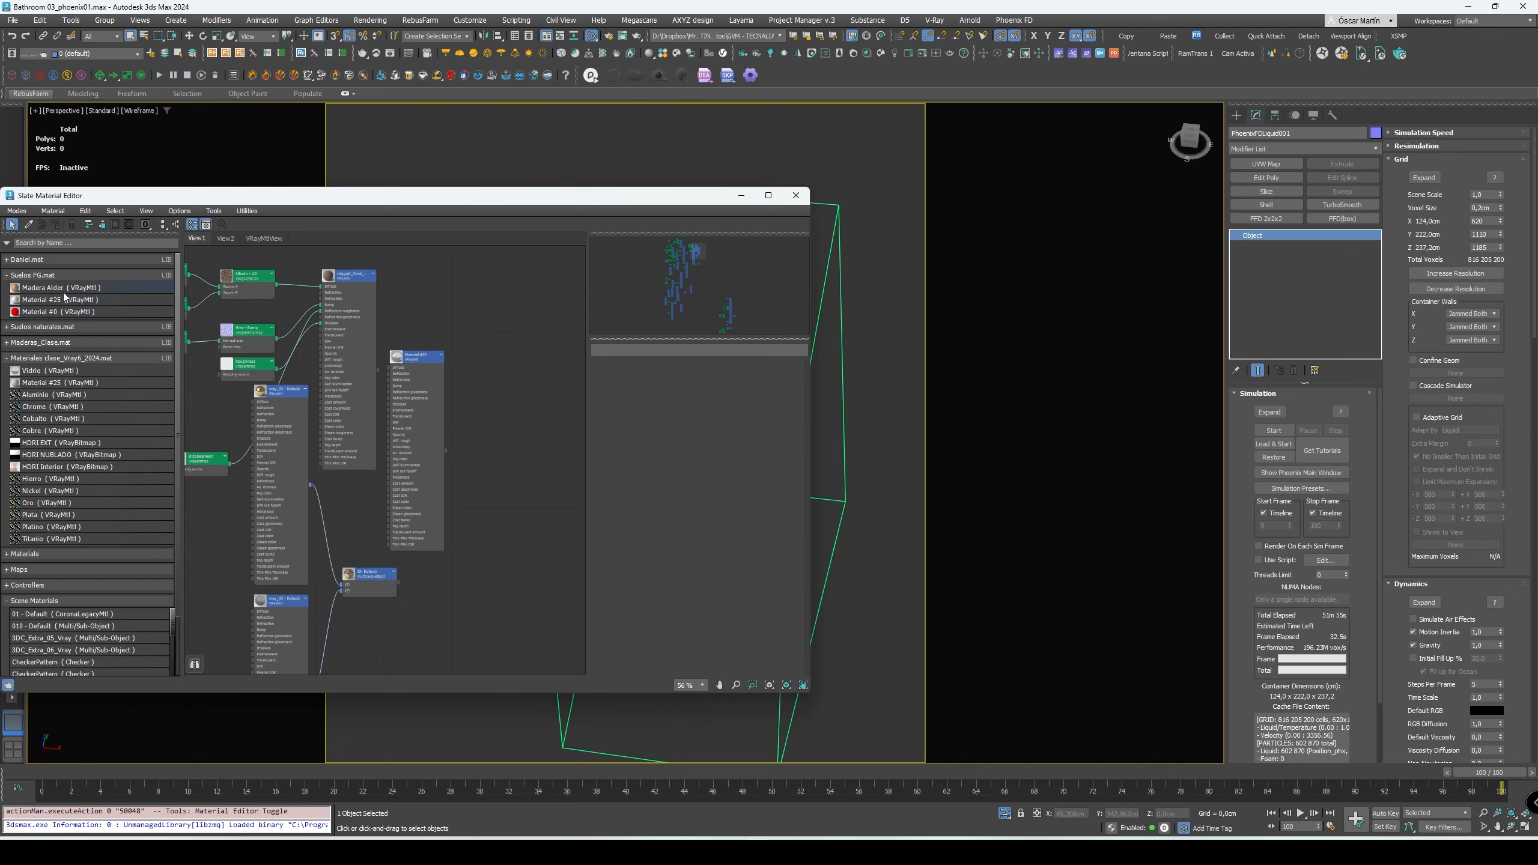
drag(65, 300, 510, 327)
double_click(519, 323)
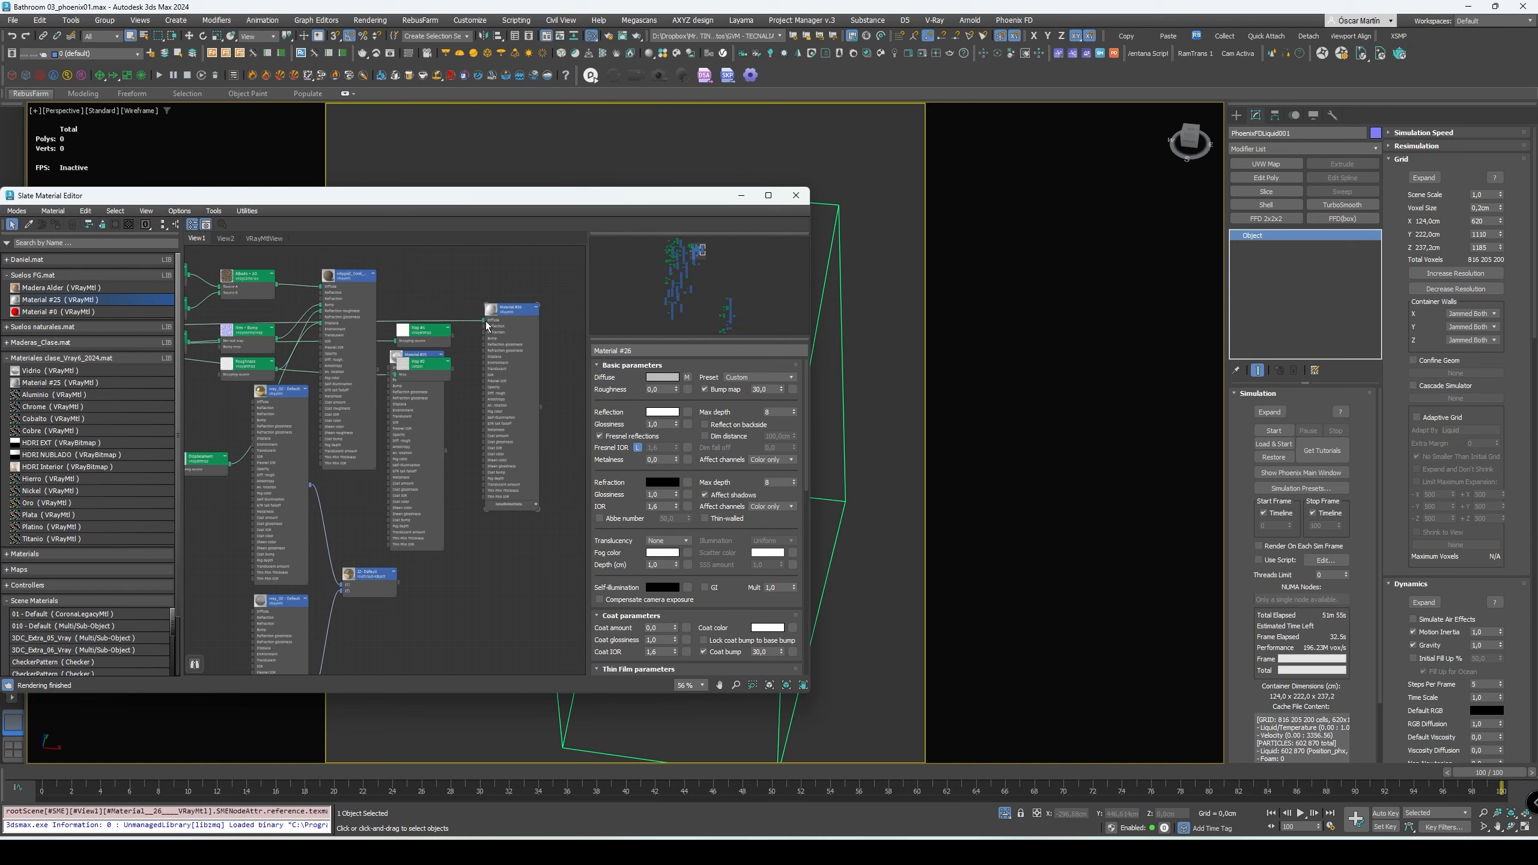
click(503, 317)
click(503, 315)
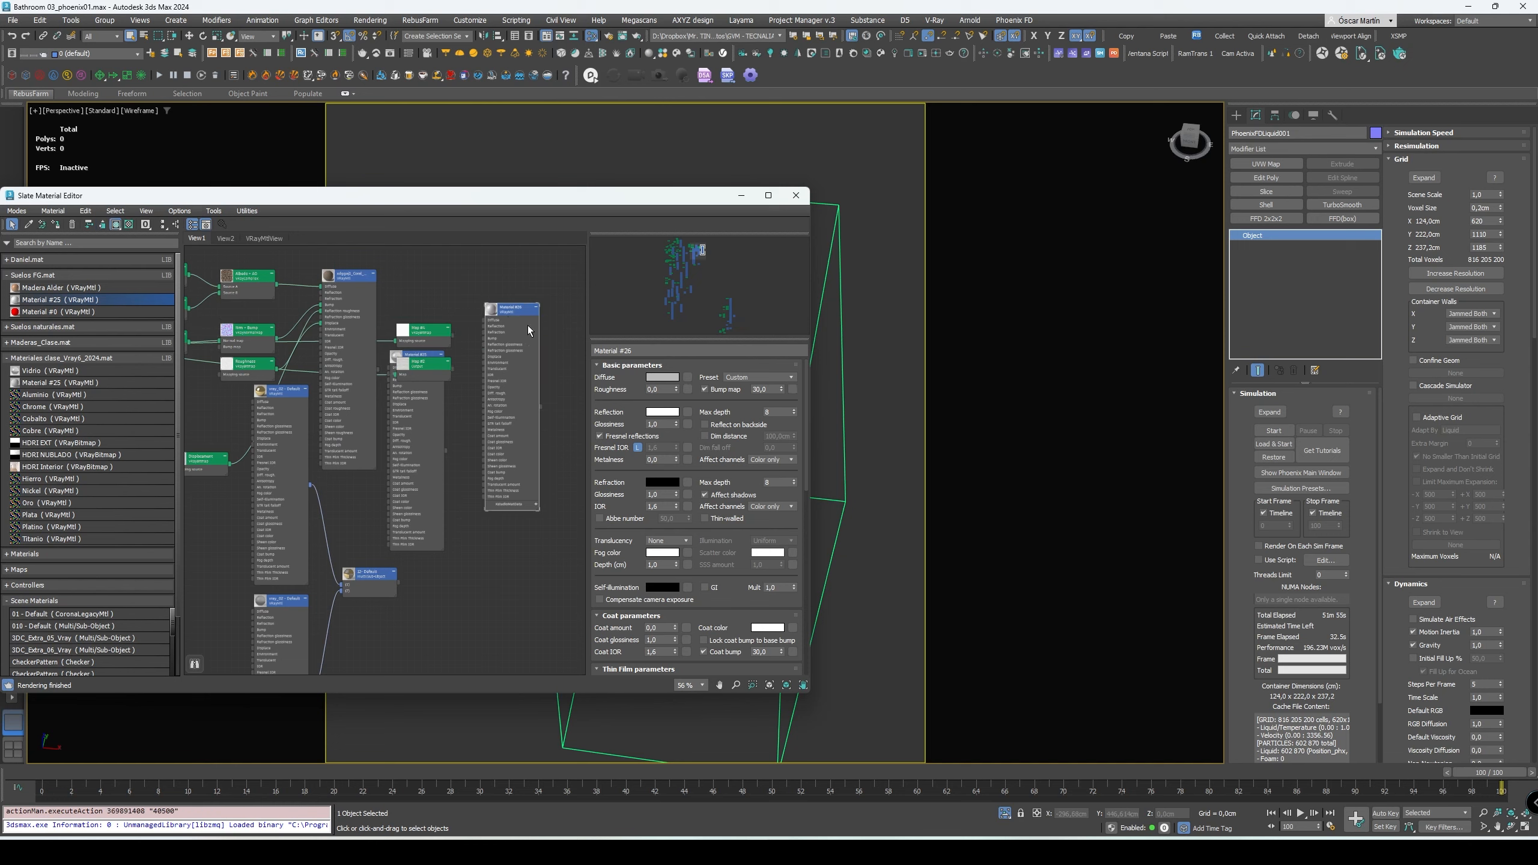
Set the new V-Ray material's diffuse color to blue, about RGB 28.5, 34.7, 182.
click(665, 413)
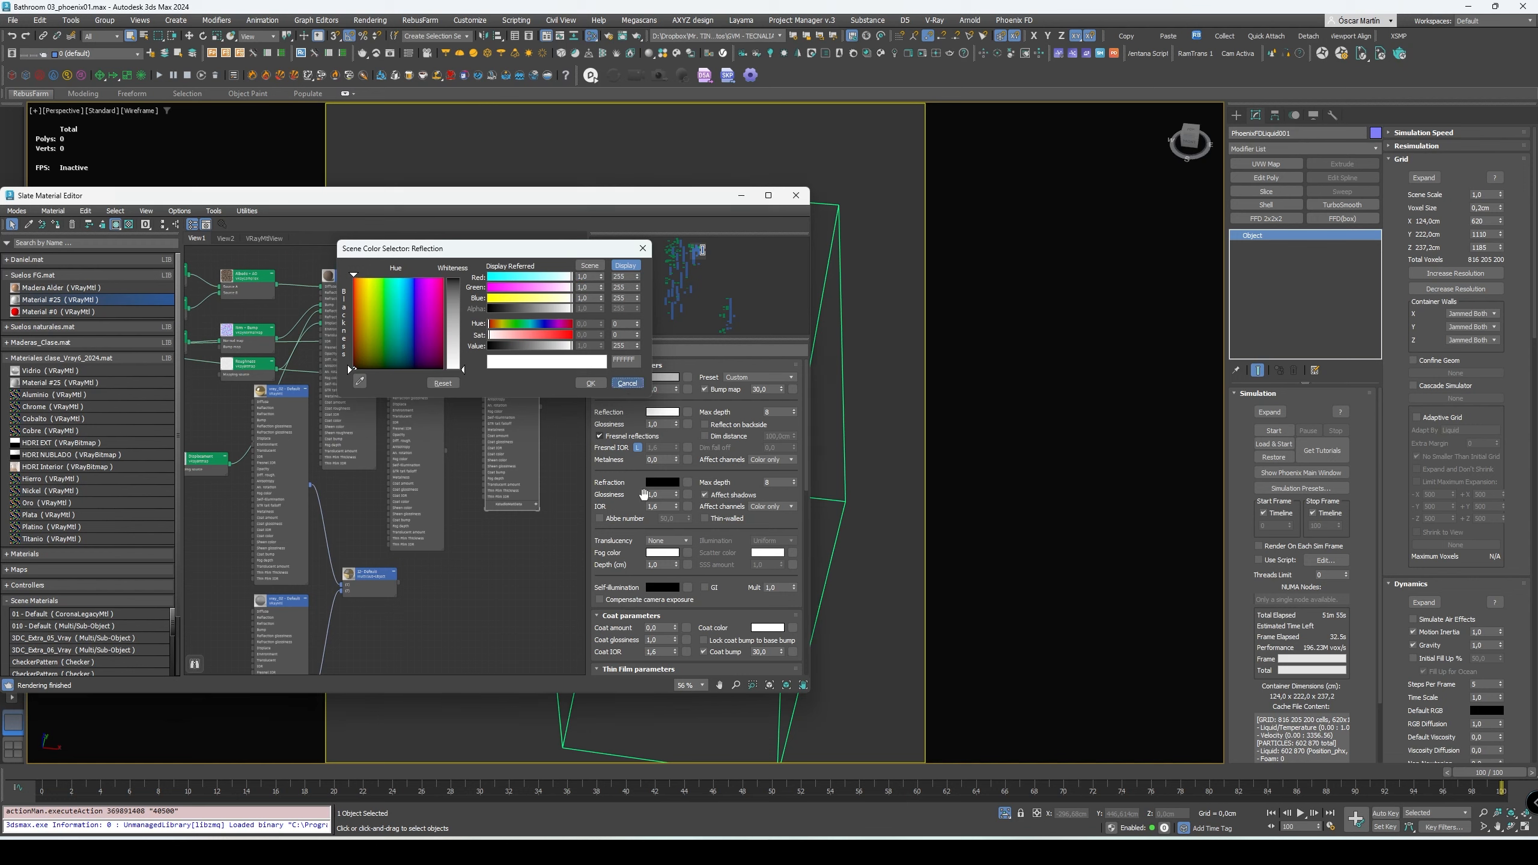
click(615, 383)
click(671, 377)
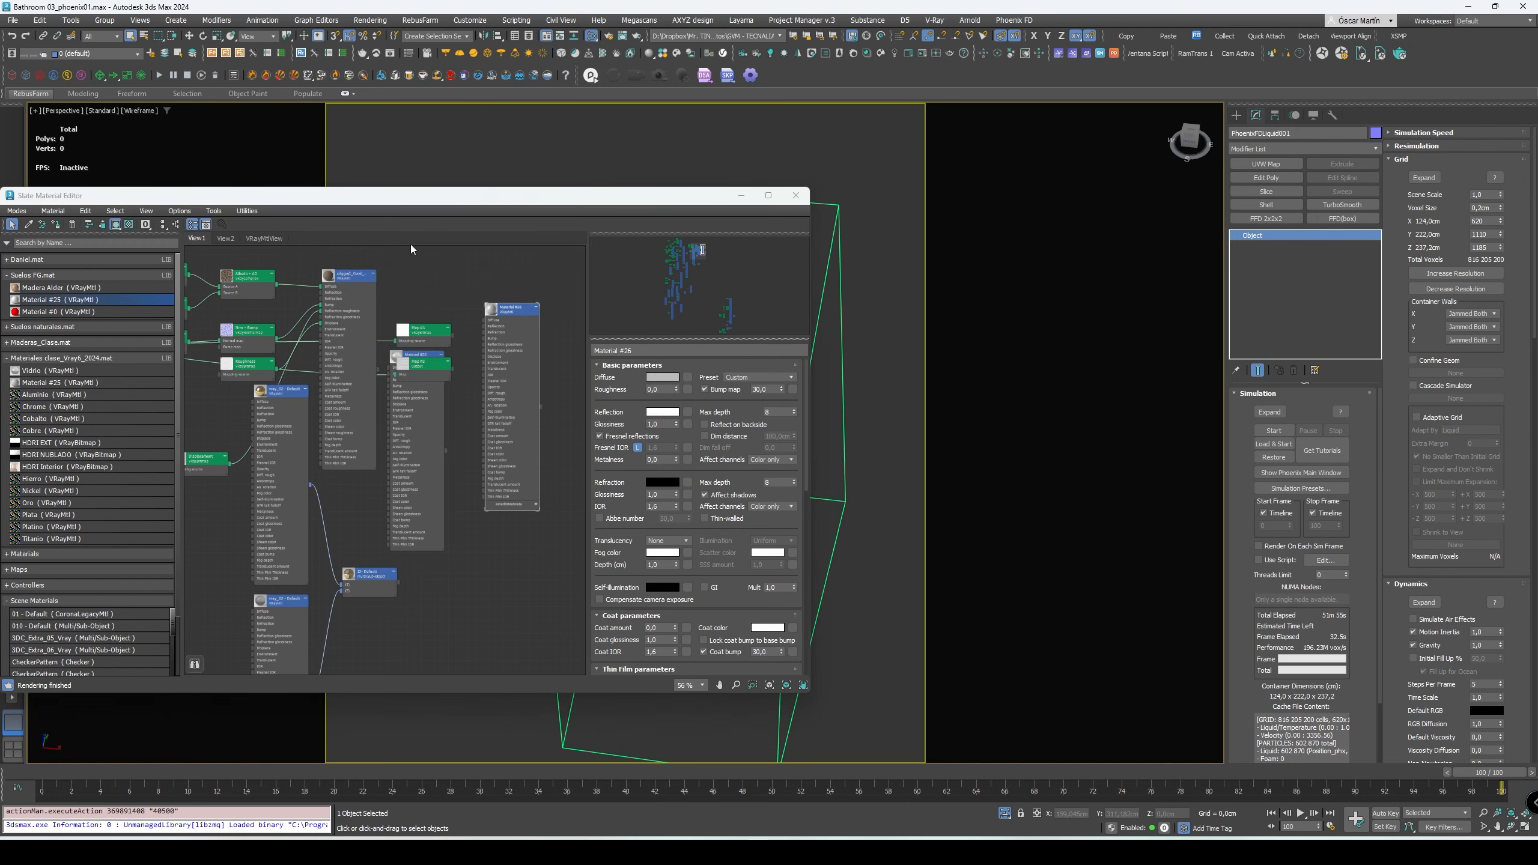
drag(283, 232, 354, 215)
click(483, 307)
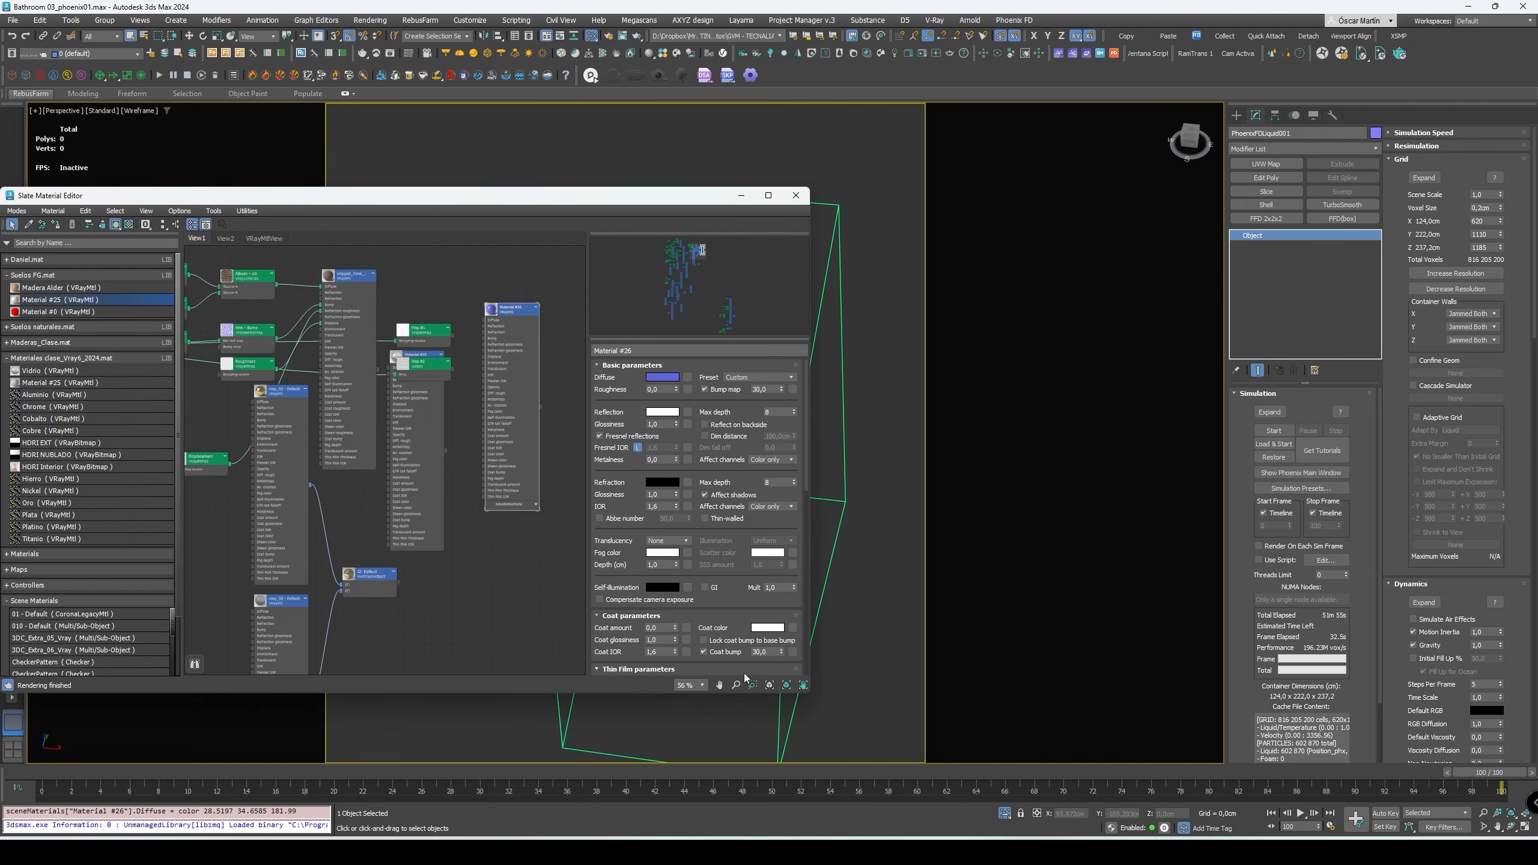
Close the material editor, end the simulator's isolation and display the scene through PhysCamera002.
click(796, 196)
click(1004, 812)
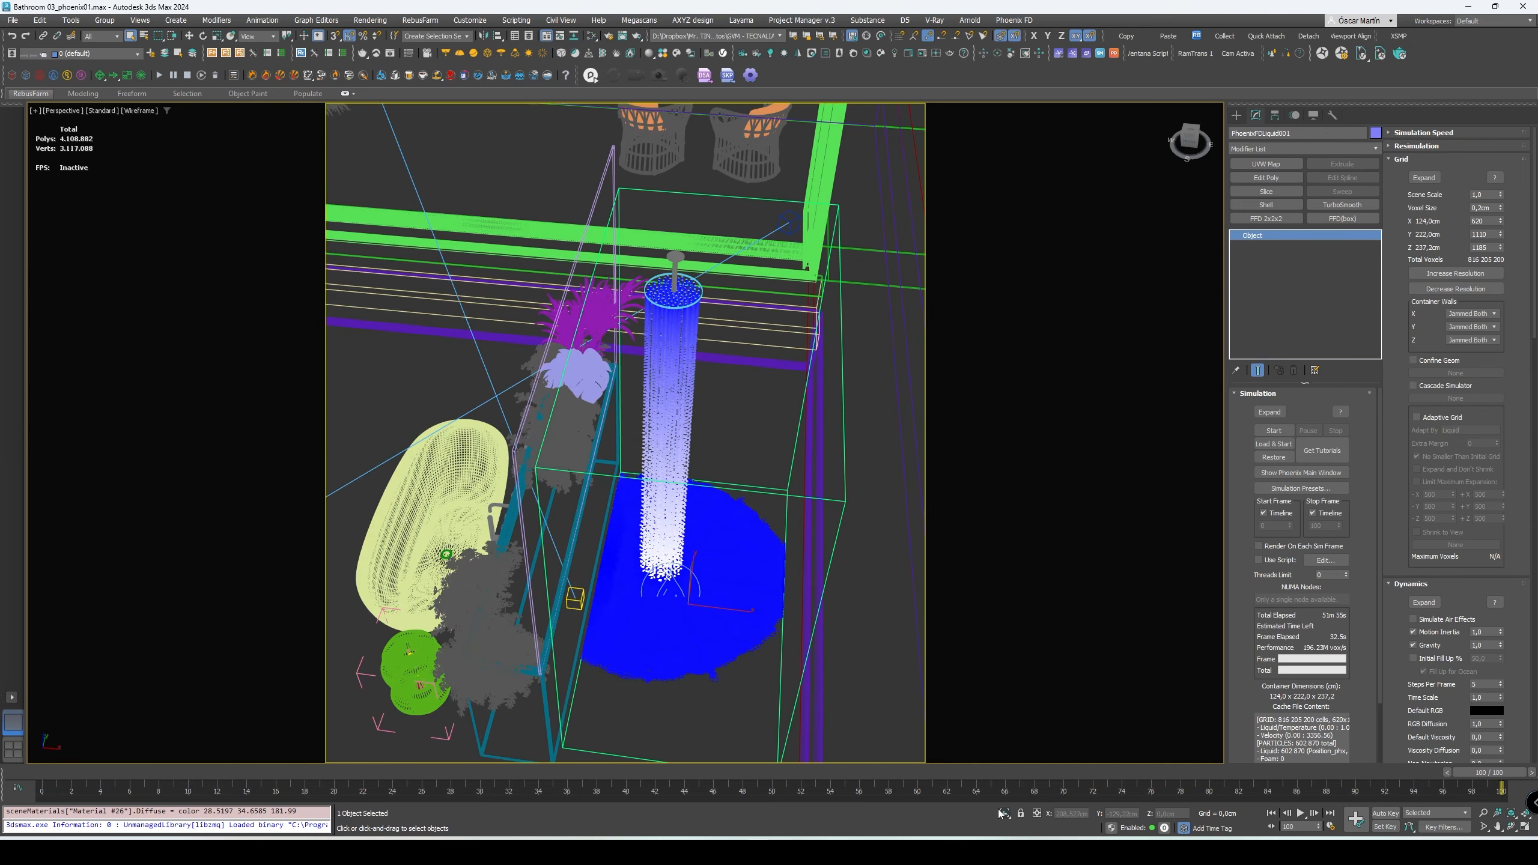
key(c)
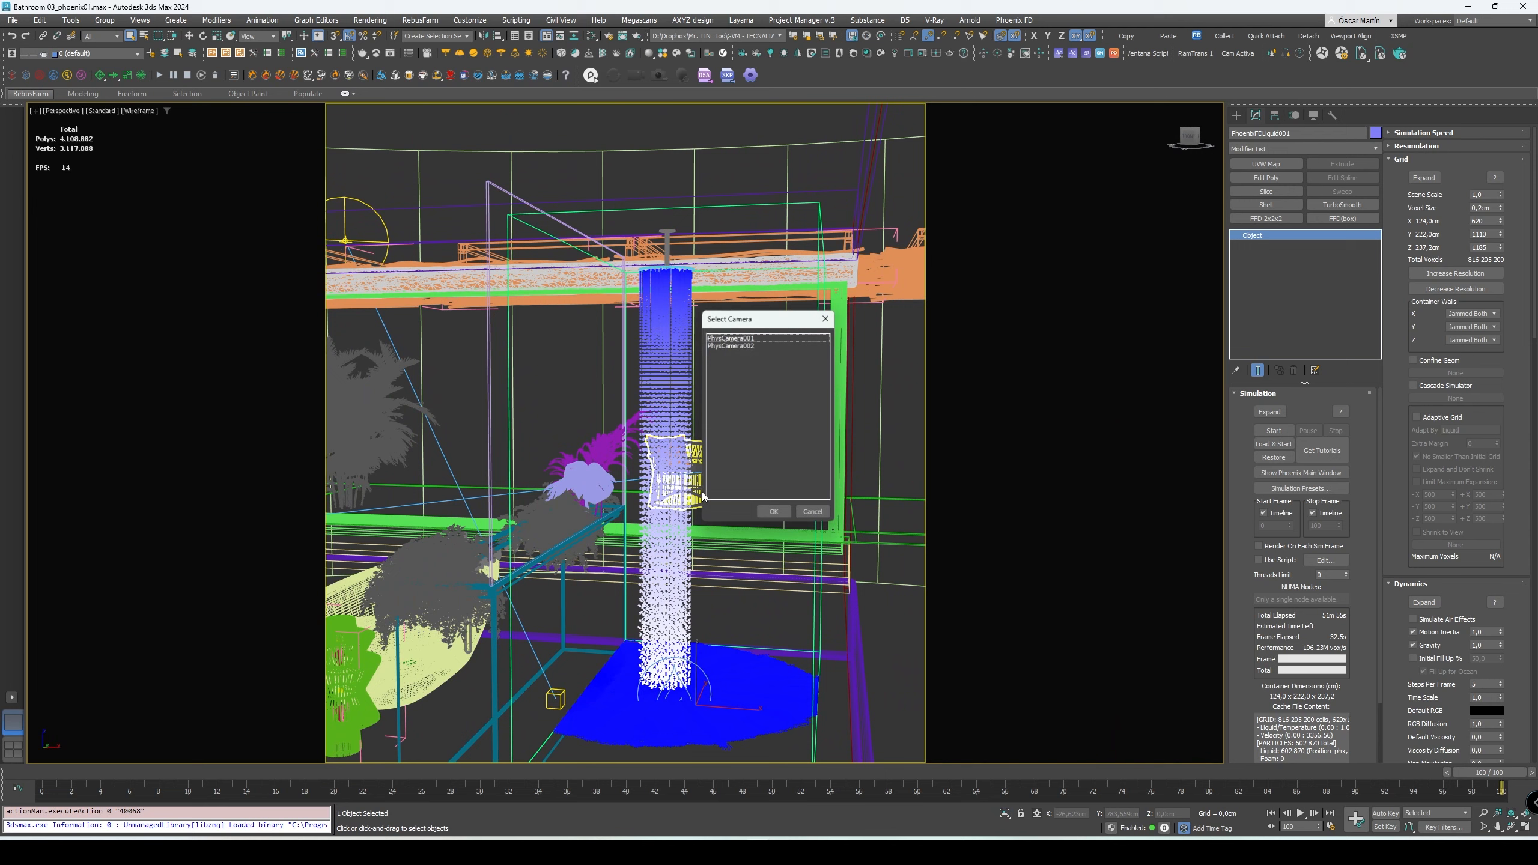
double_click(732, 344)
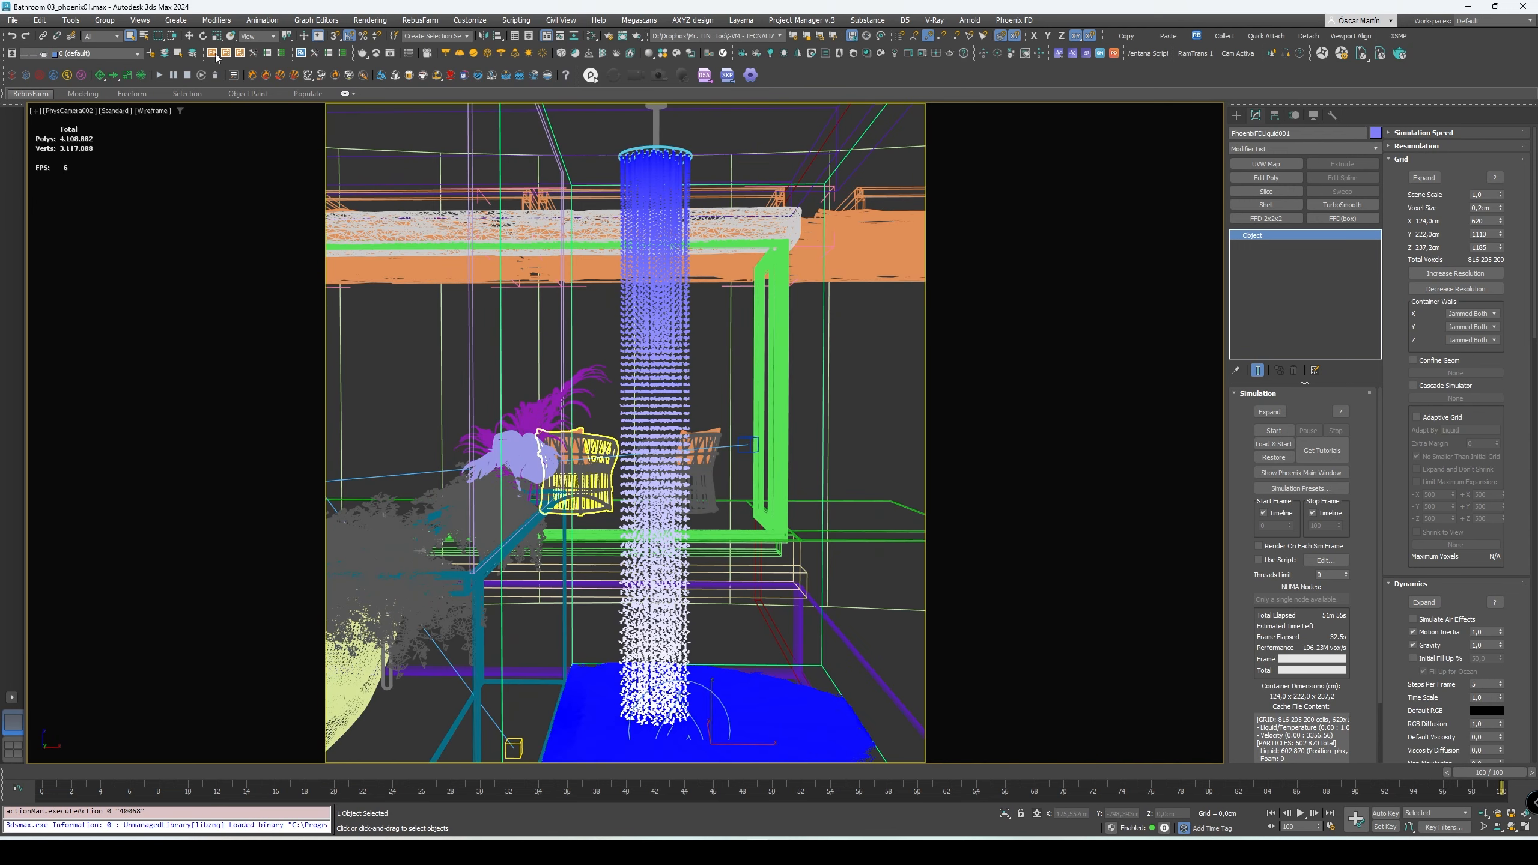
Render the camera view in the V-Ray Frame Buffer and rerender it with PhysCamera002's motion blur disabled.
click(392, 54)
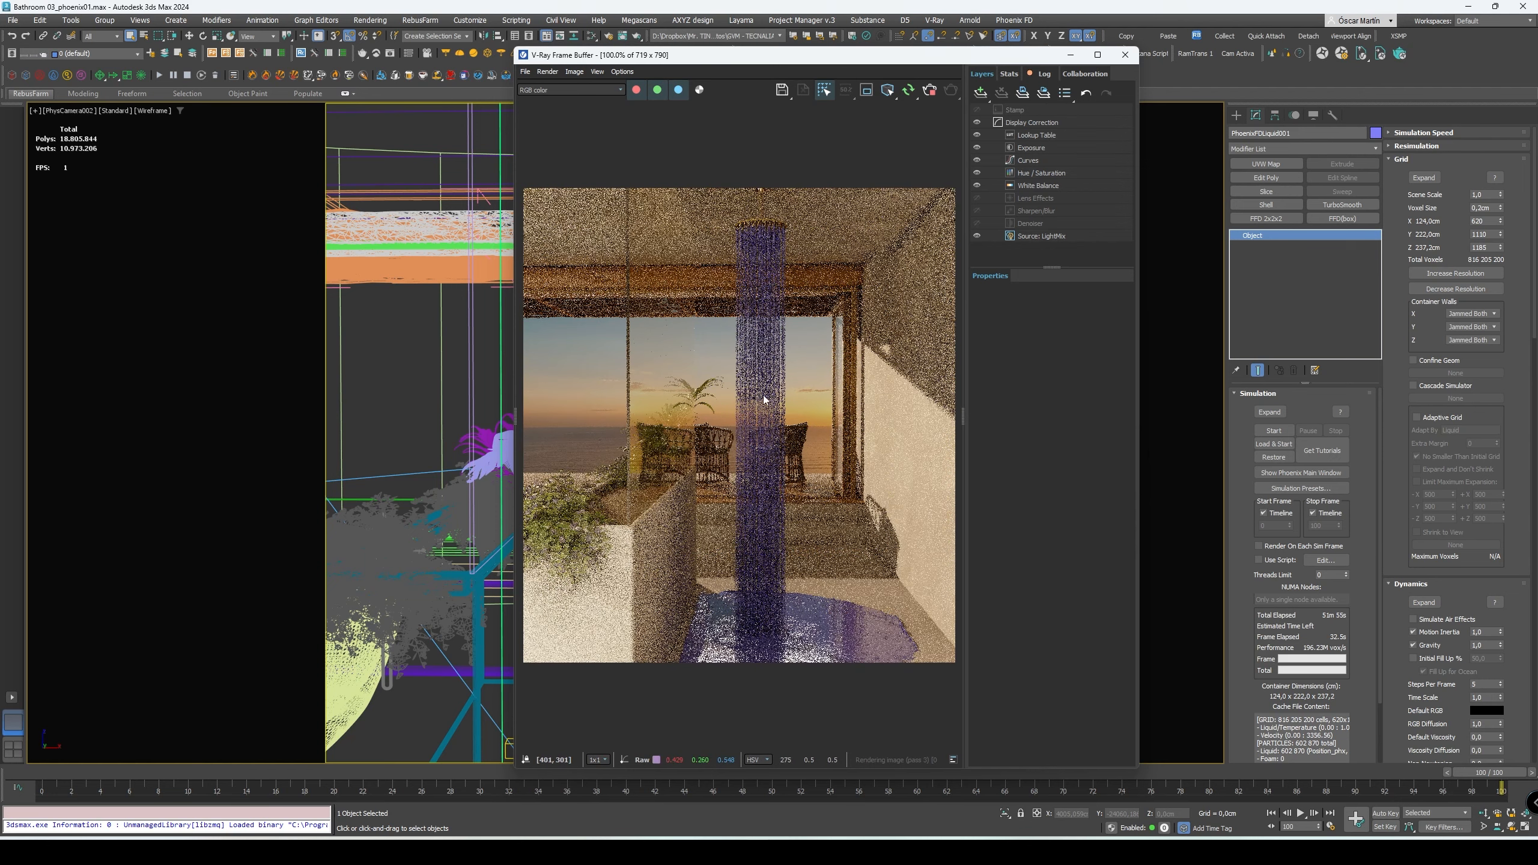
click(66, 111)
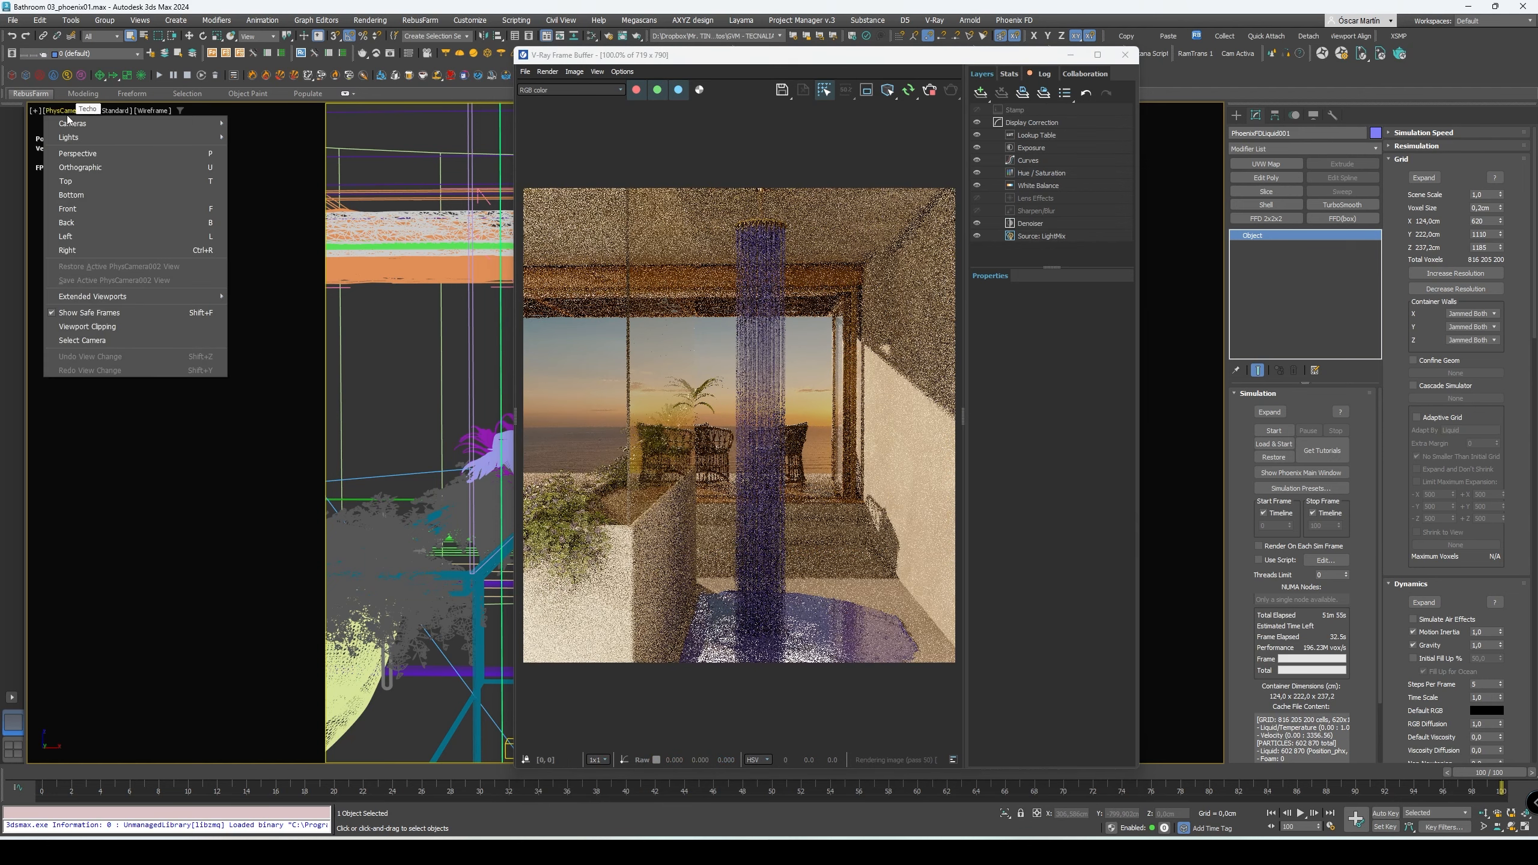
click(91, 340)
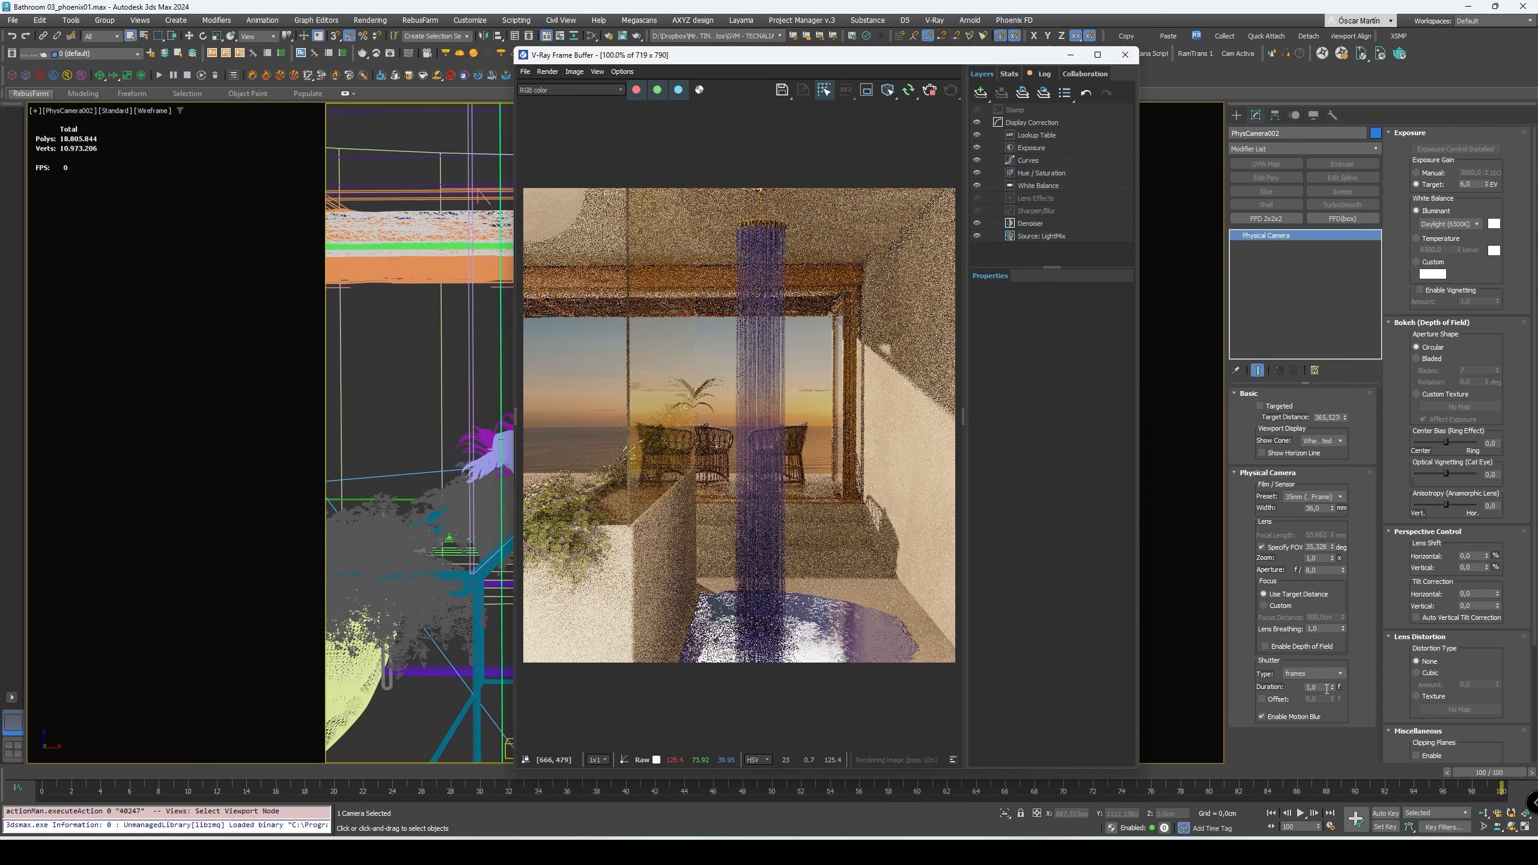
click(1262, 716)
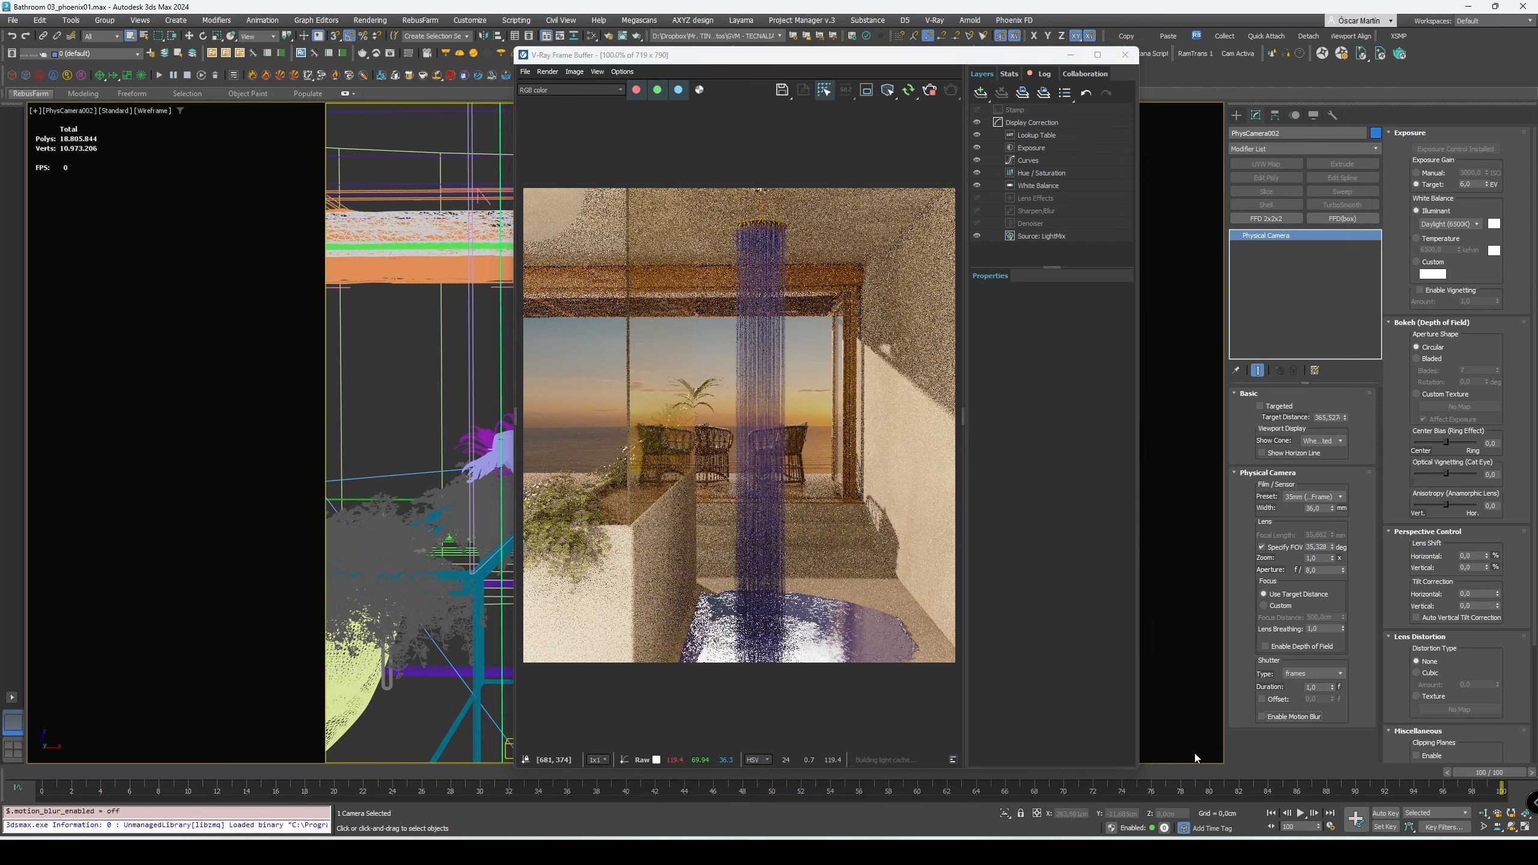
click(930, 91)
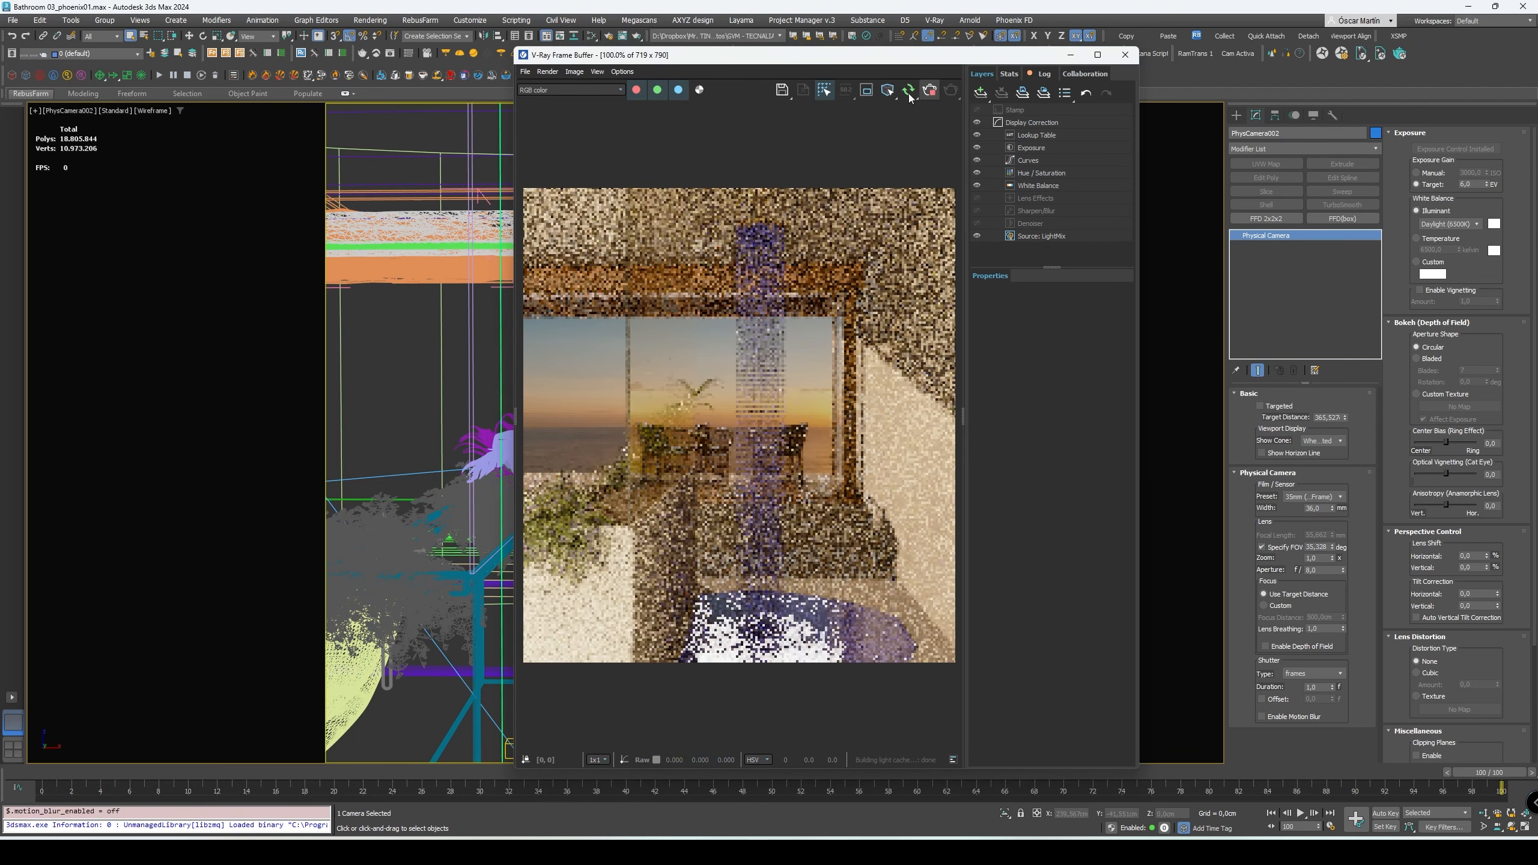
click(908, 94)
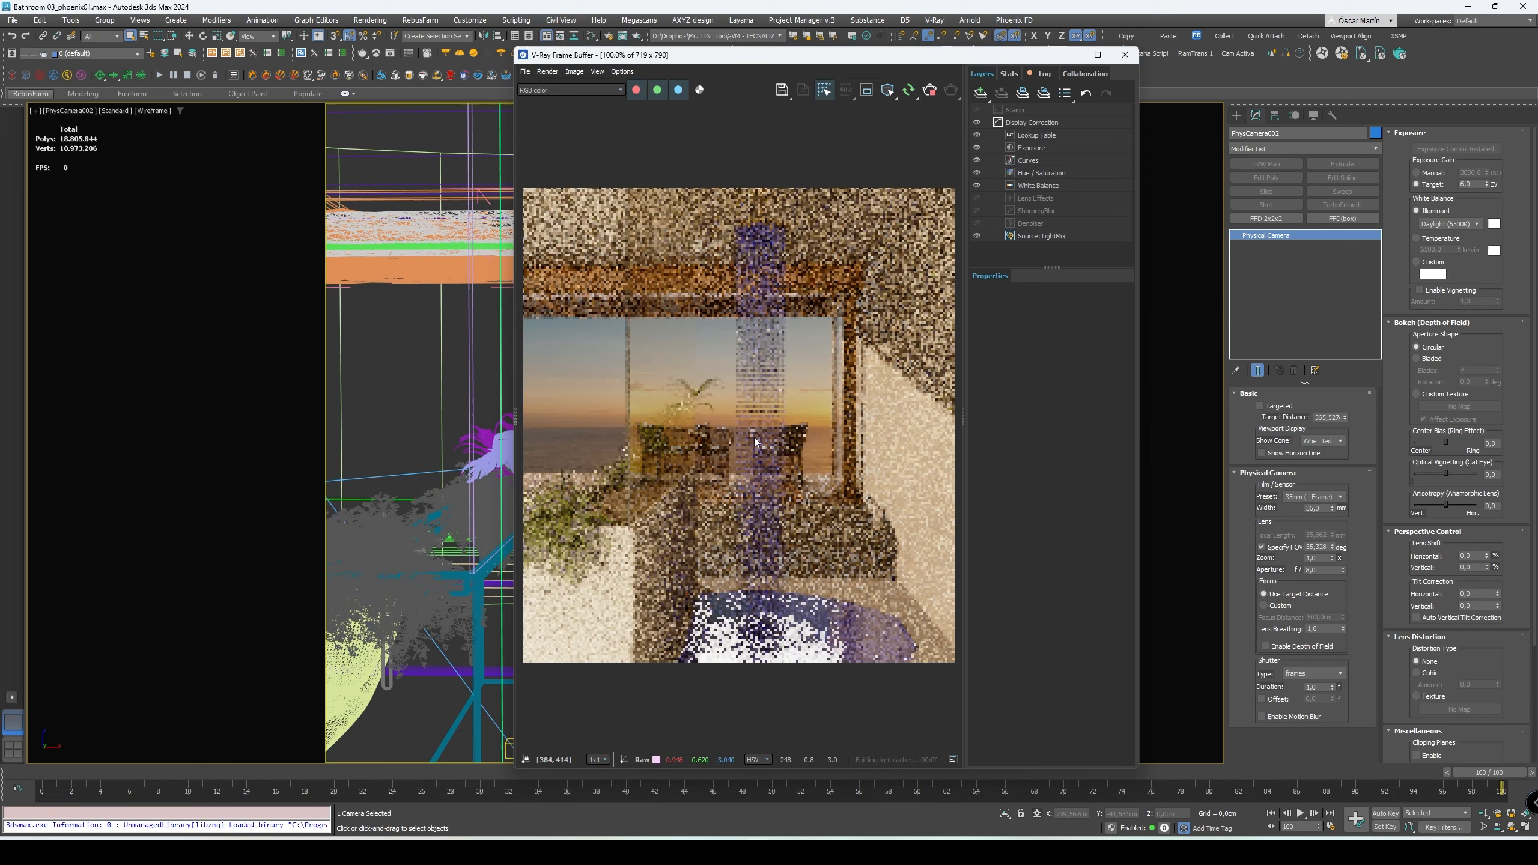
Restrict the render to a region of about 137 × 287 pixels around the middle of the shower's water column.
click(866, 89)
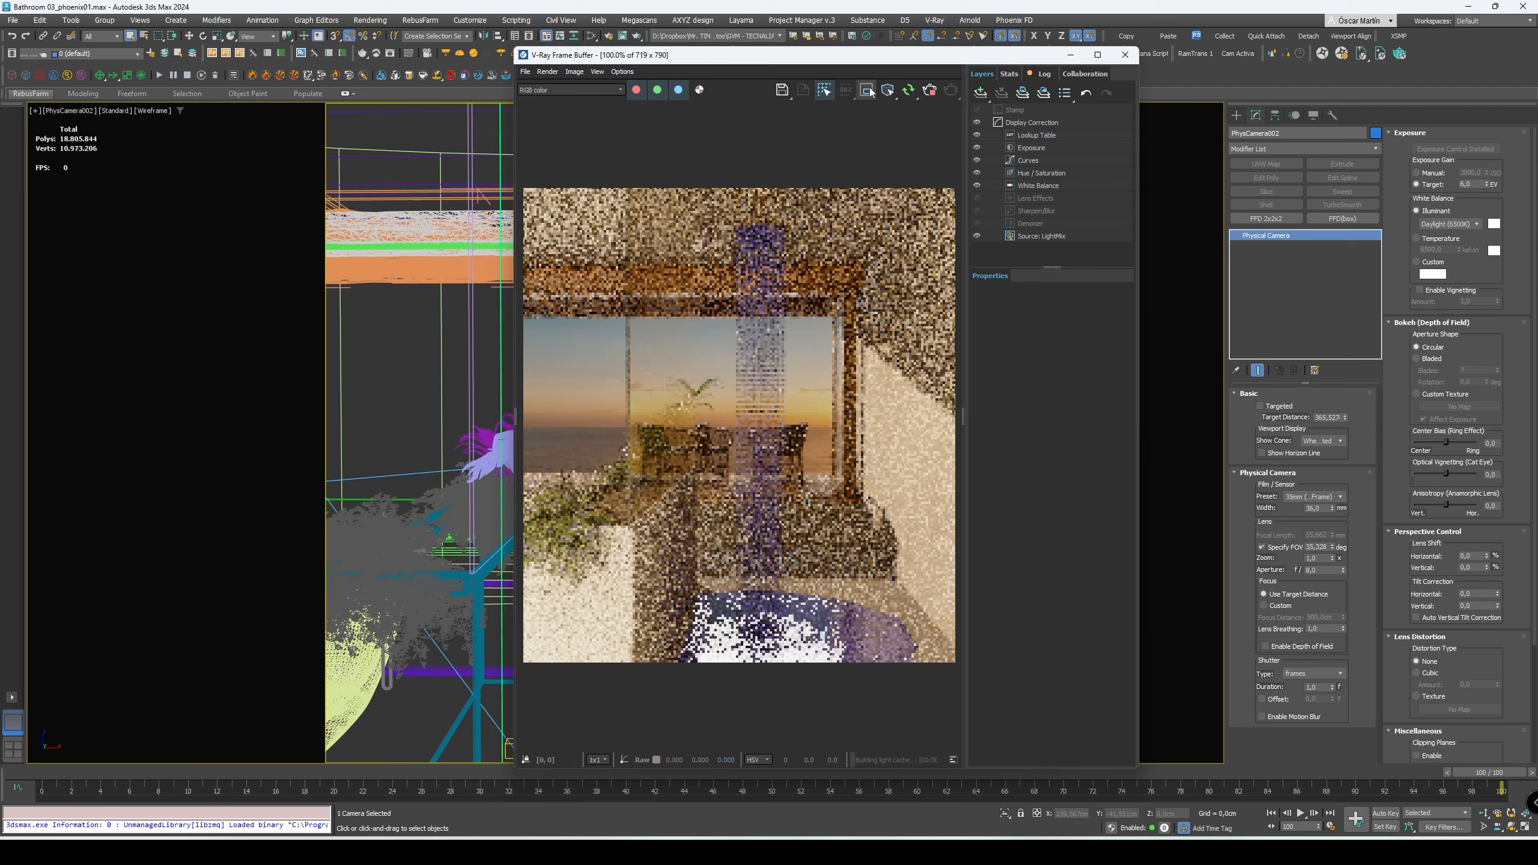
drag(679, 193, 773, 597)
drag(770, 423, 820, 425)
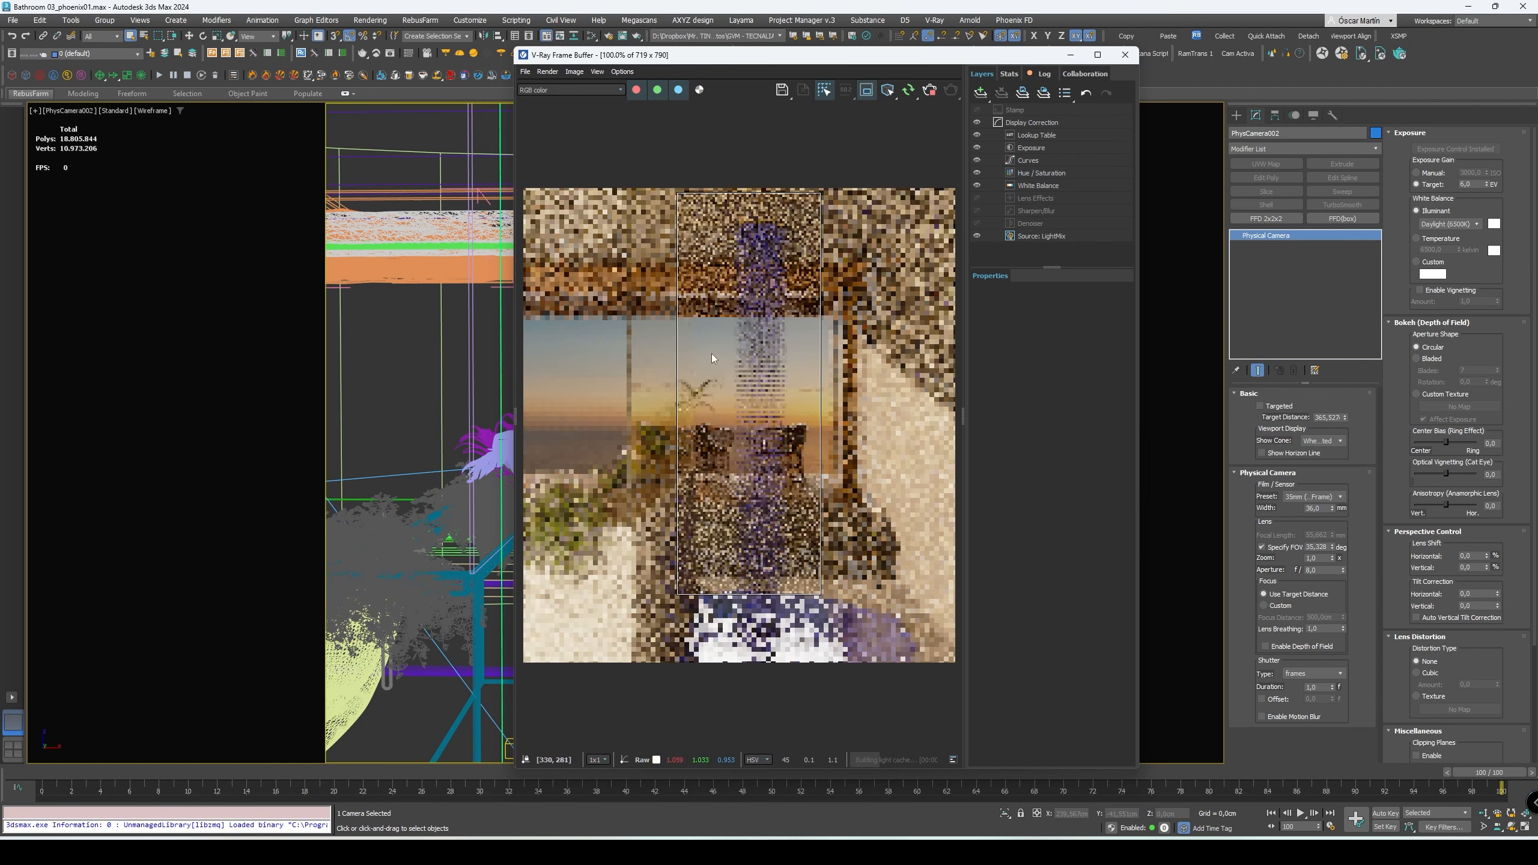
drag(715, 345, 801, 438)
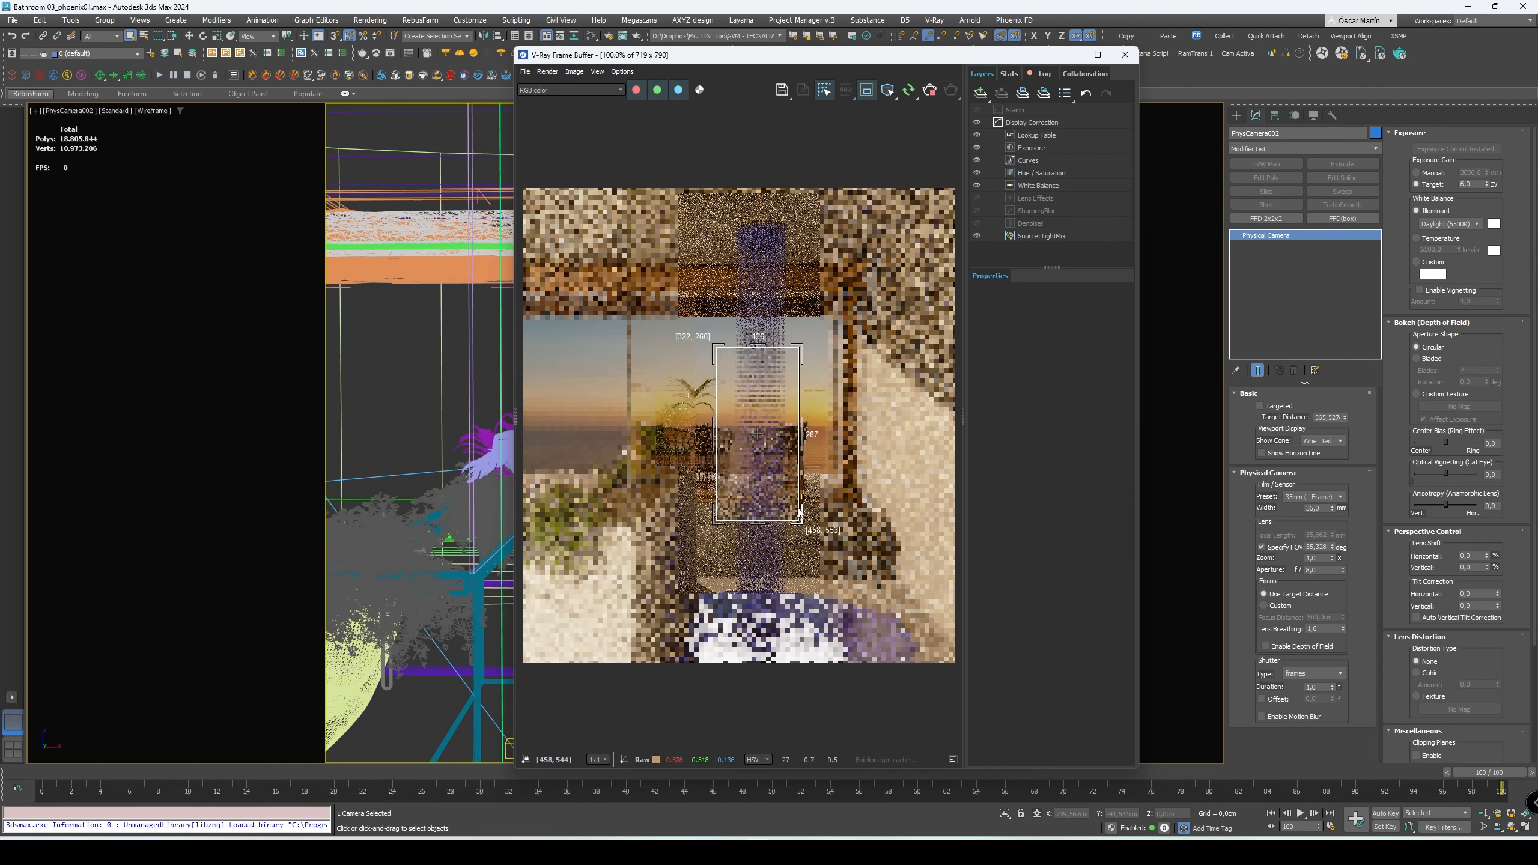
scroll(787, 442, up, 1)
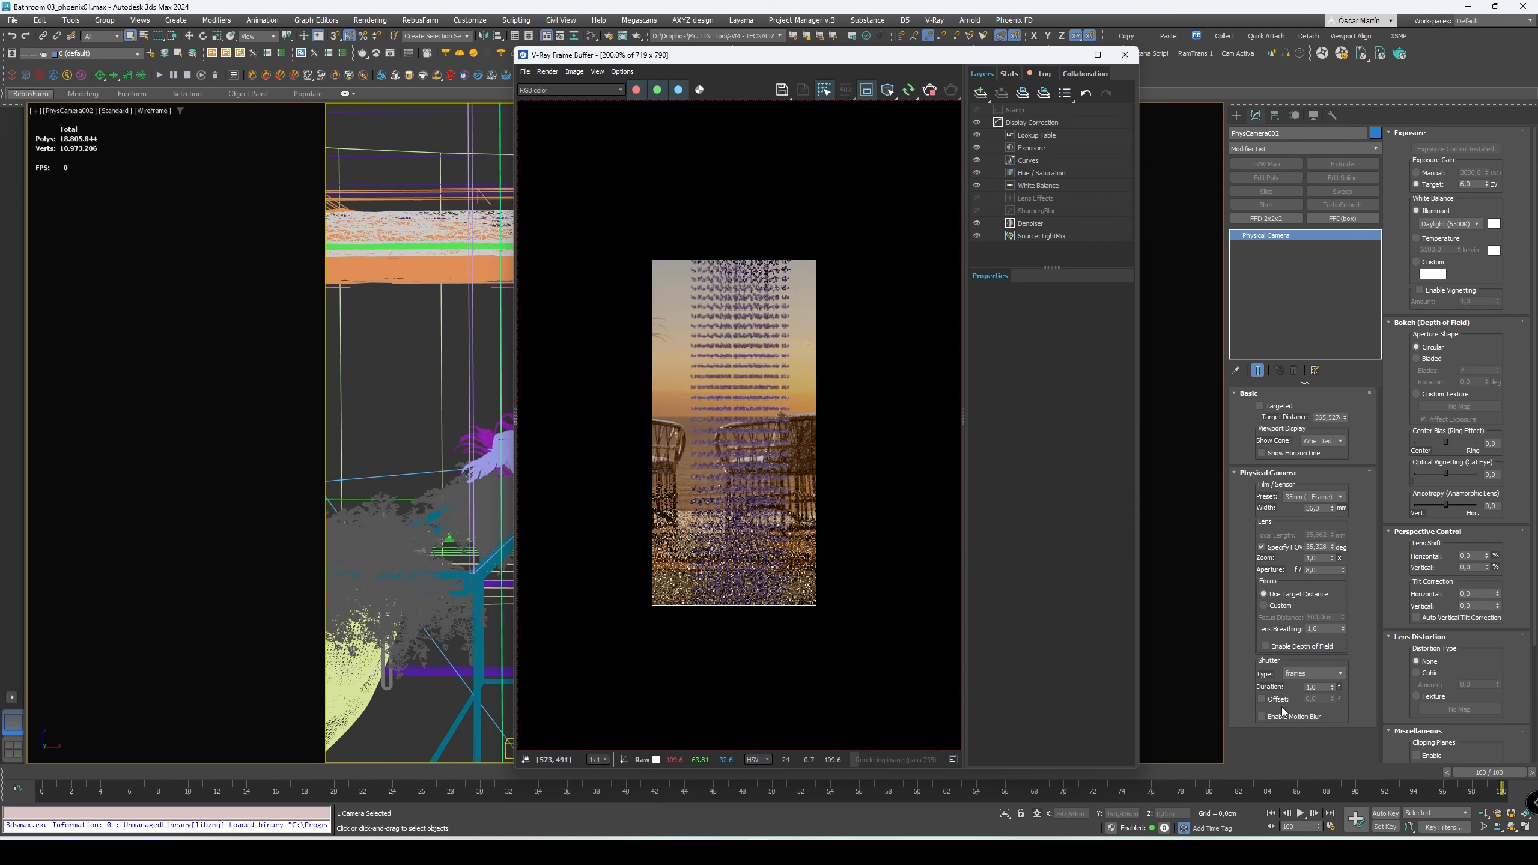
Enable PhysCamera002's motion blur with a shutter duration of 0.5 frames, rerender the region and close the frame buffer.
click(1311, 687)
text(,5)
key(Return)
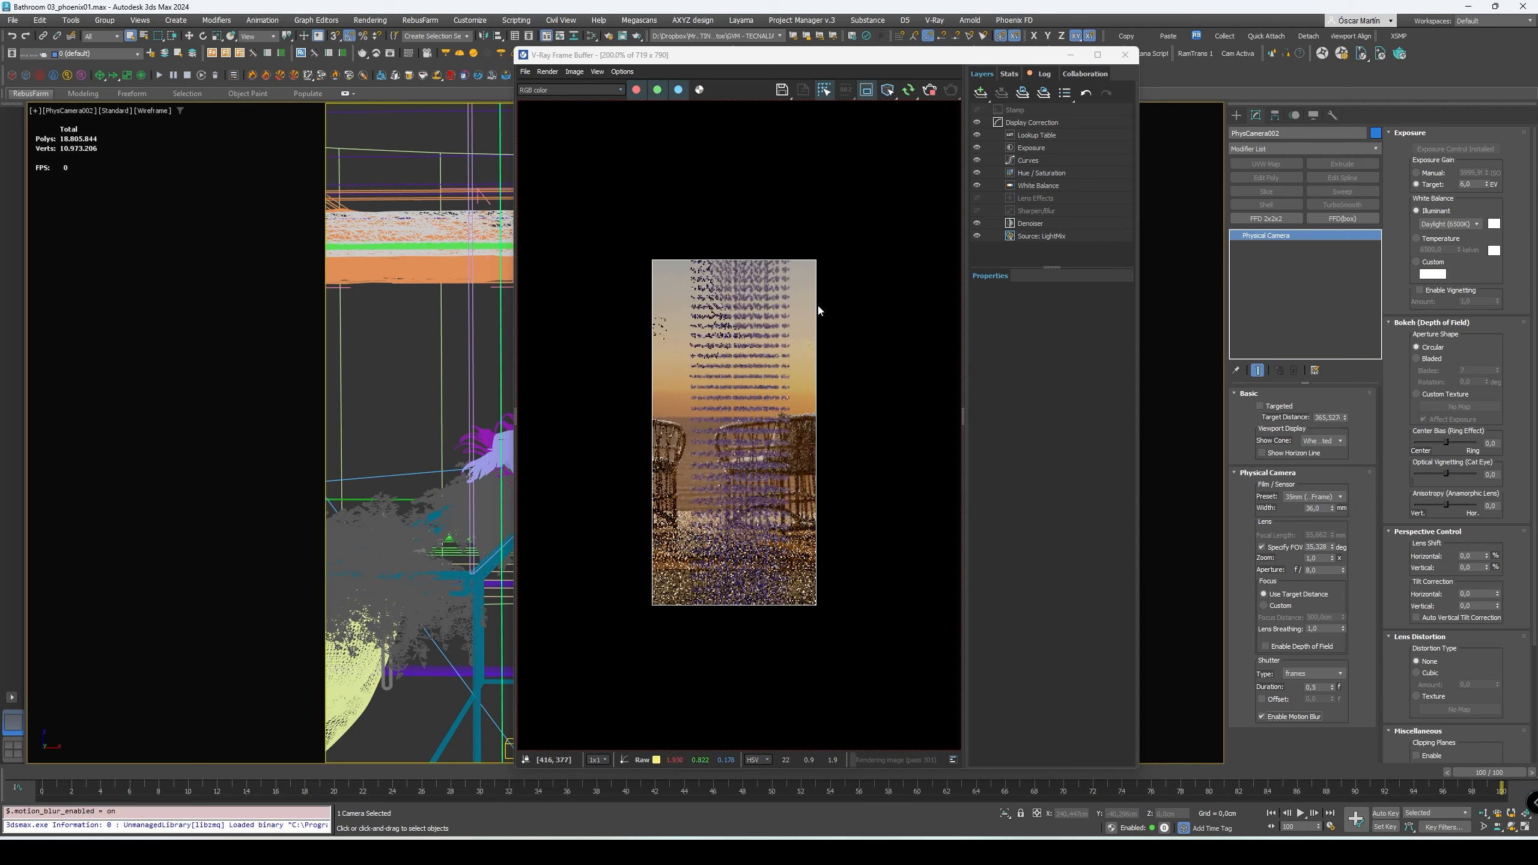
click(930, 91)
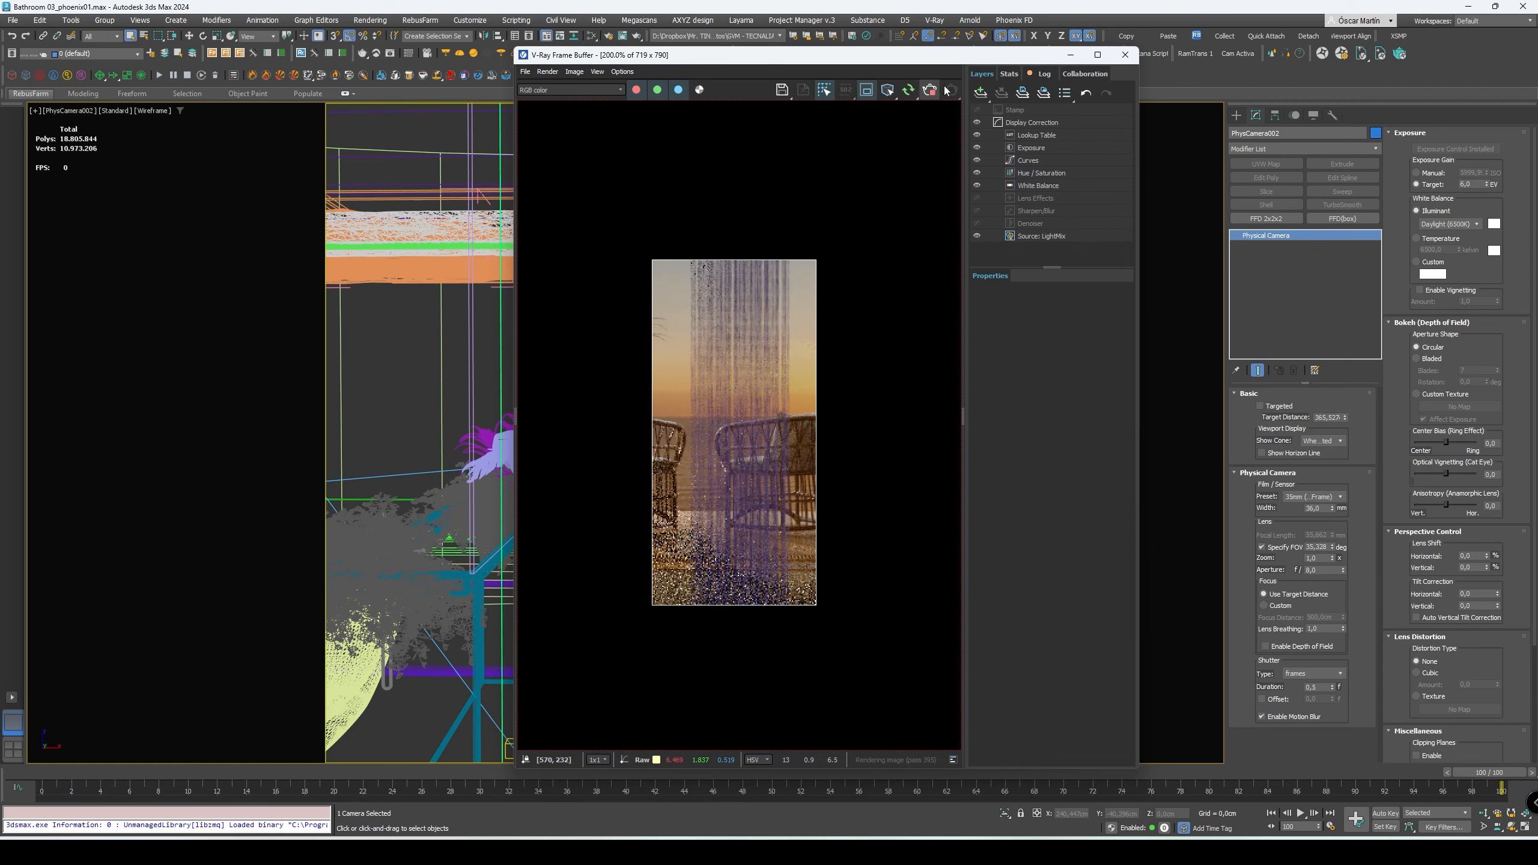
click(1125, 55)
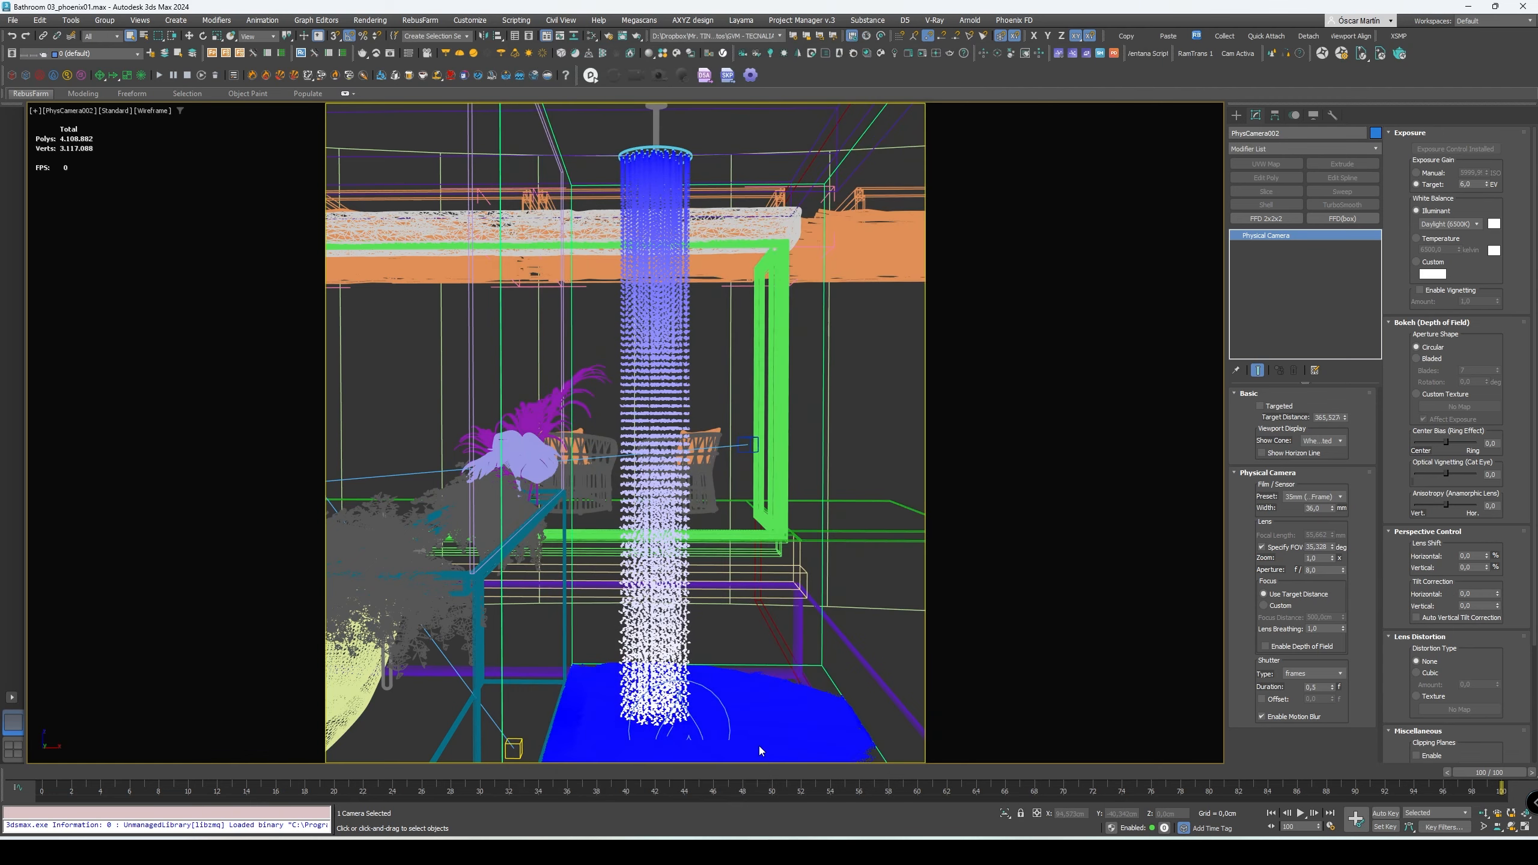
Select the LiquidSrc001 Phoenix source and open its Noise value for editing.
click(719, 706)
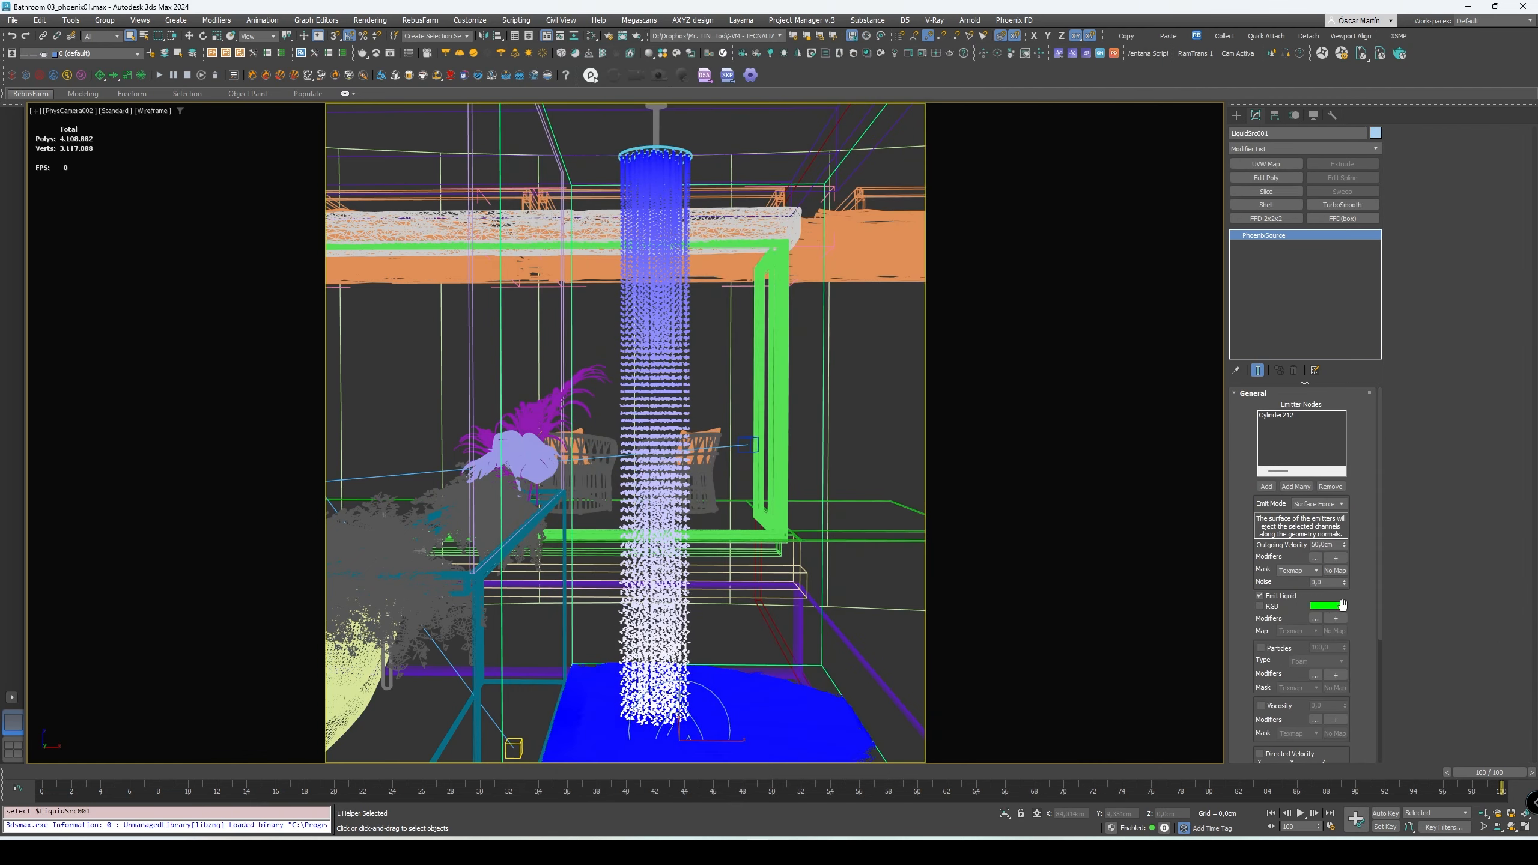
scroll(1347, 484, down, 3)
scroll(1364, 429, up, 3)
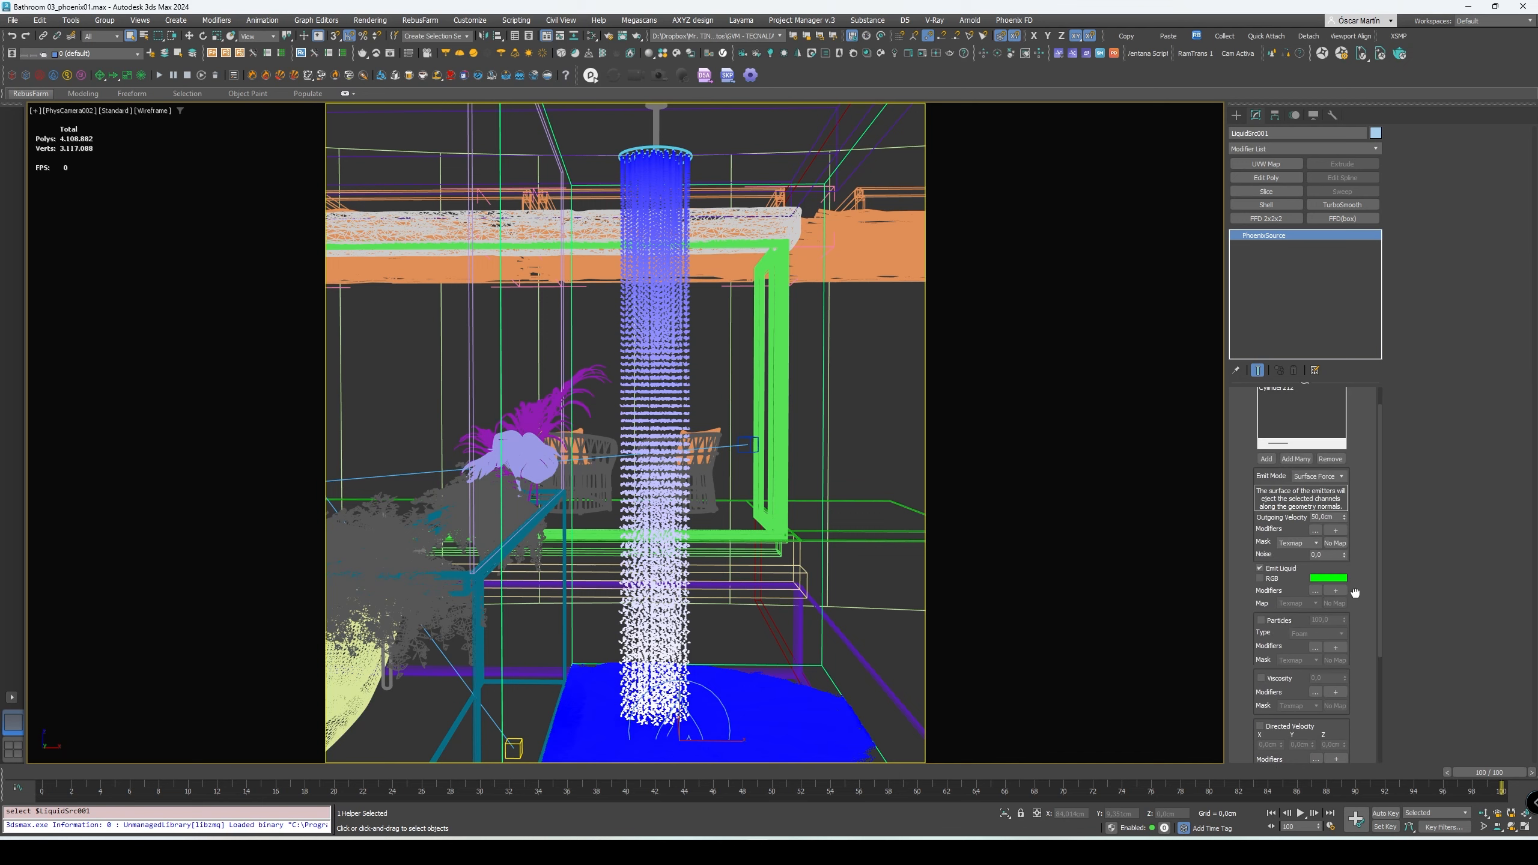
double_click(1323, 552)
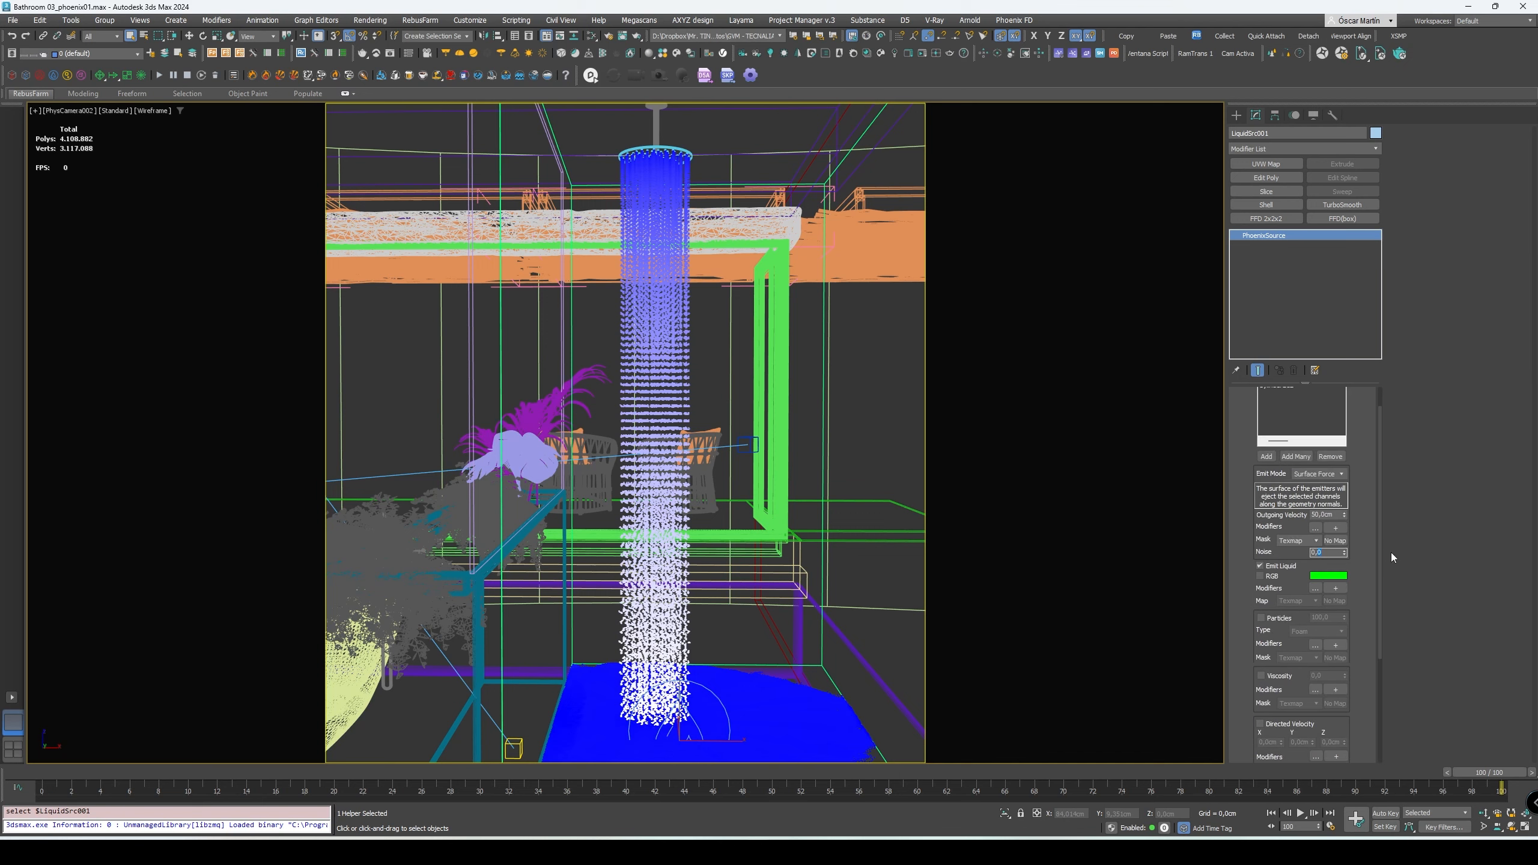